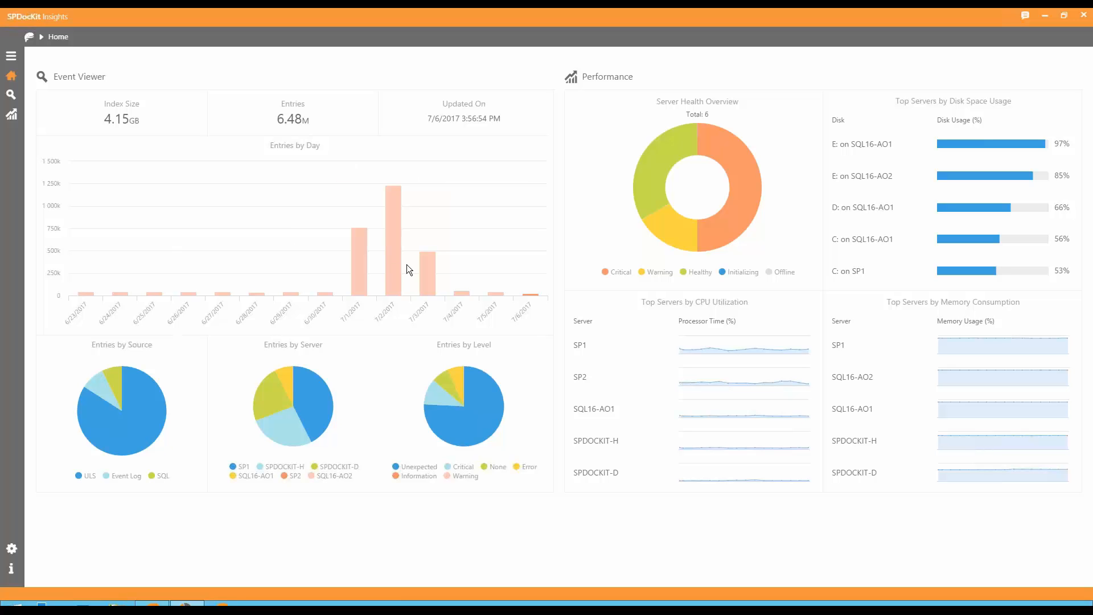
# Filter the event entries charts to 7/2/2017 and examine the entries by level and the top servers' memory usage.
pyautogui.moveTo(400, 270)
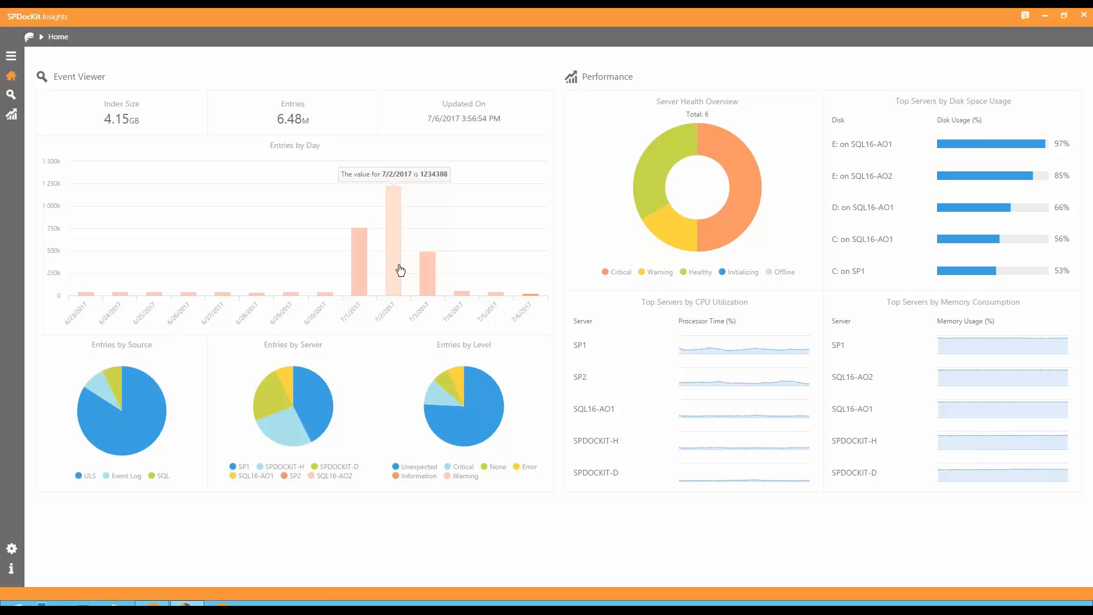
pyautogui.click(400, 270)
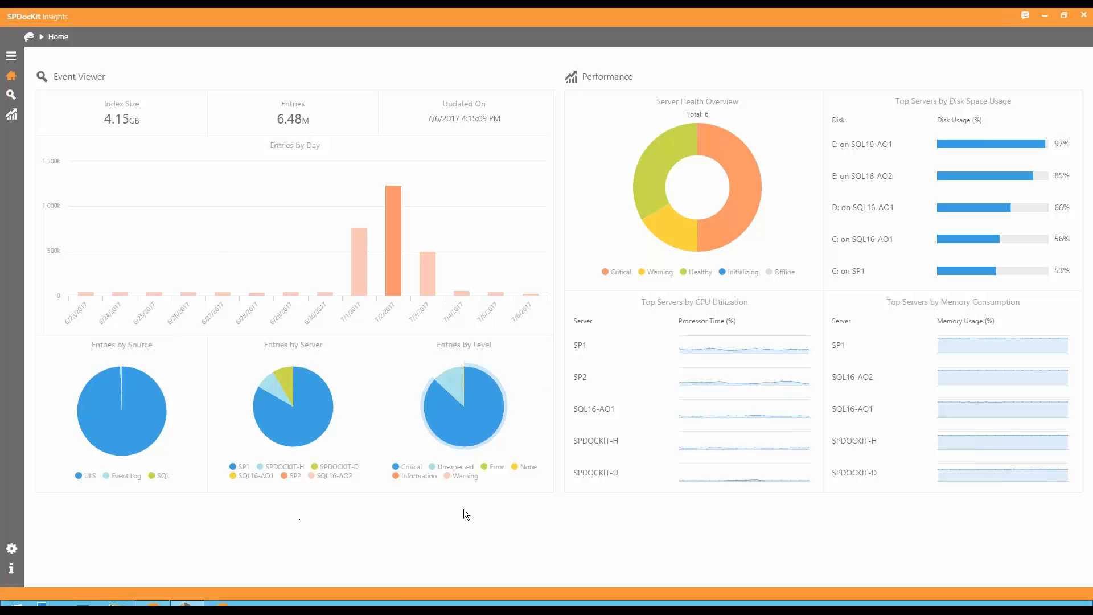
pyautogui.moveTo(485, 413)
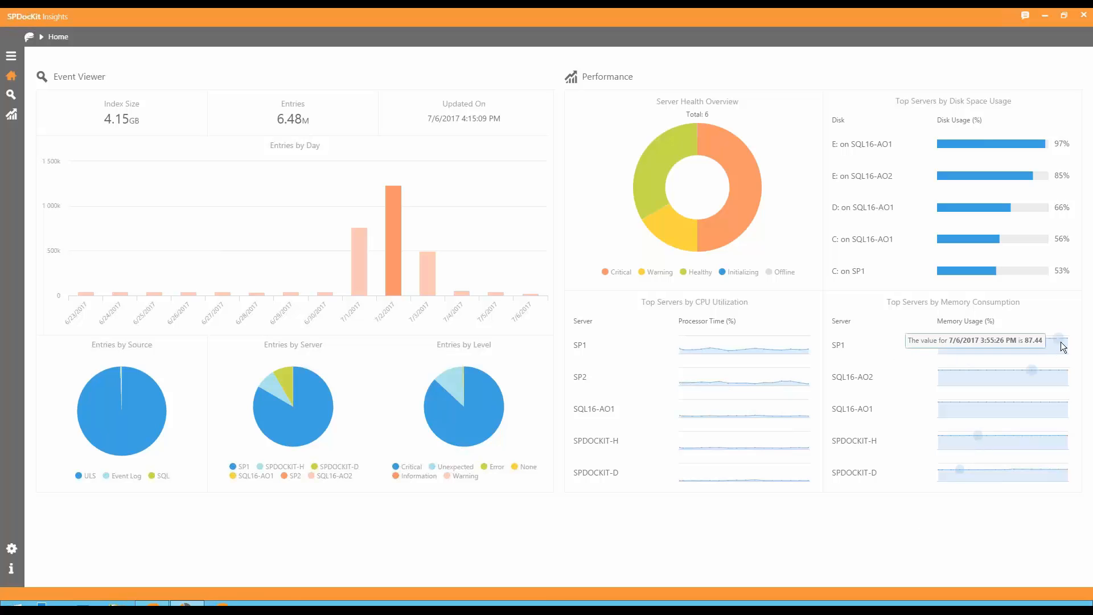
pyautogui.moveTo(1067, 340)
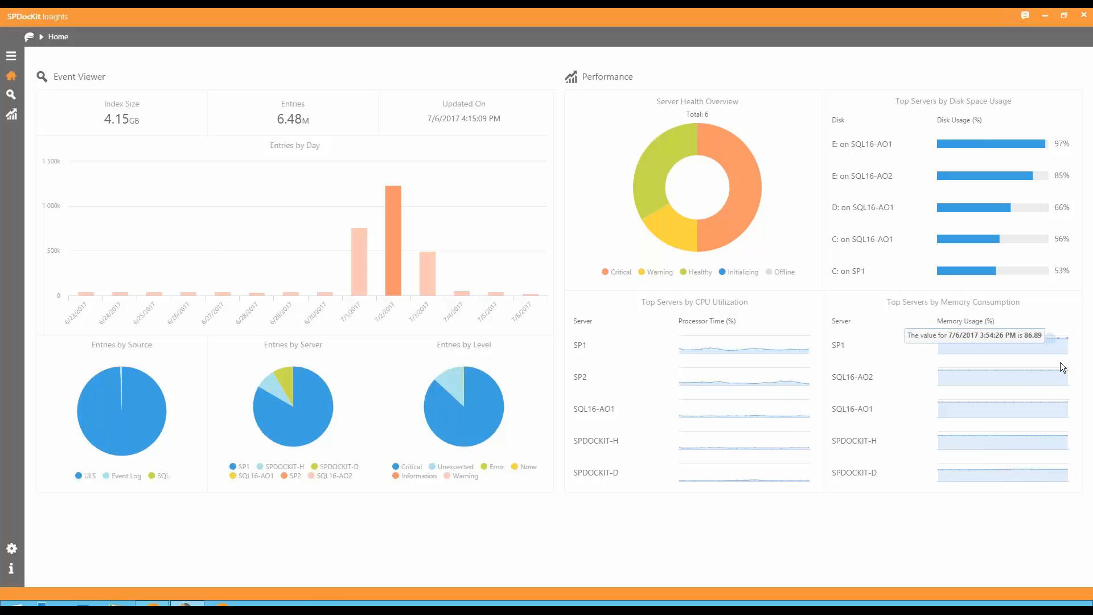
pyautogui.moveTo(1042, 412)
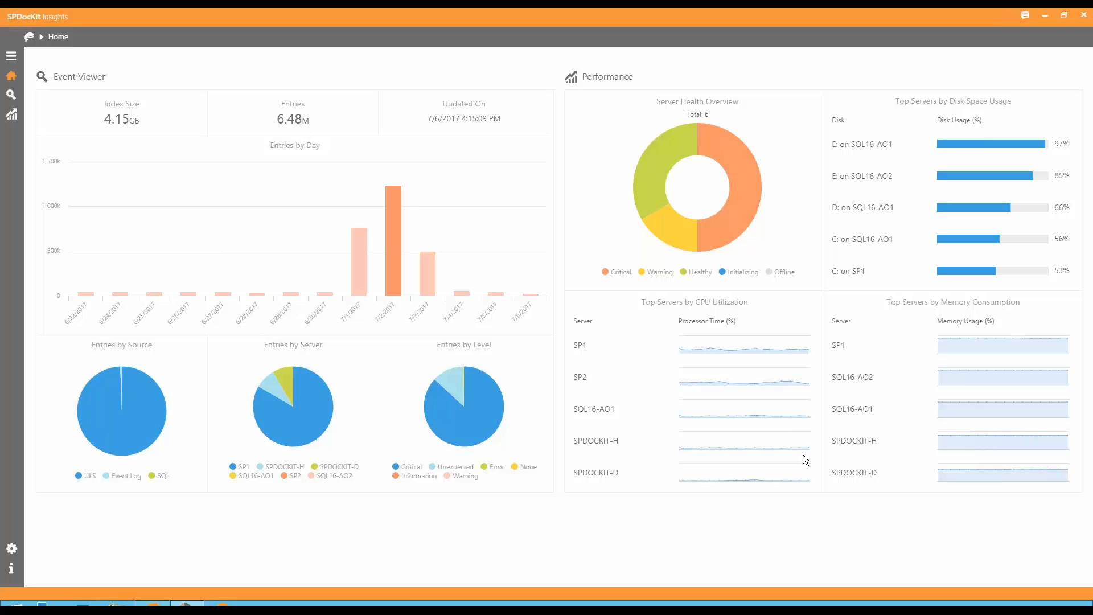
# Search today's Contoso Farm events in the Event Viewer for "can not connect to the configuration database".
pyautogui.click(10, 97)
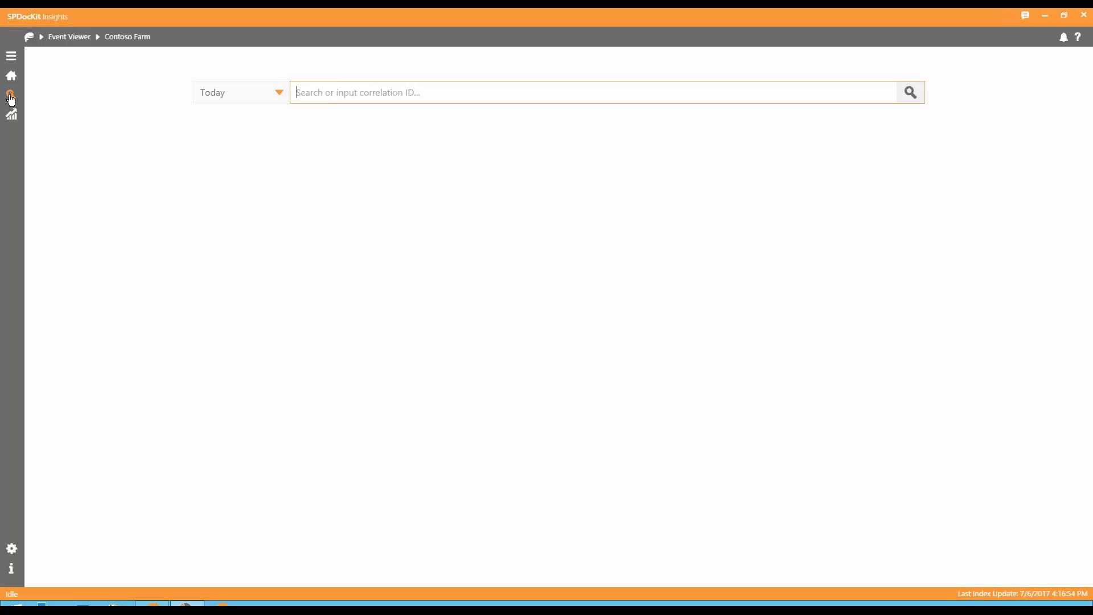
pyautogui.write('ca n')
pyautogui.press('BackSpace')
pyautogui.write('n not connect to the configuration da')
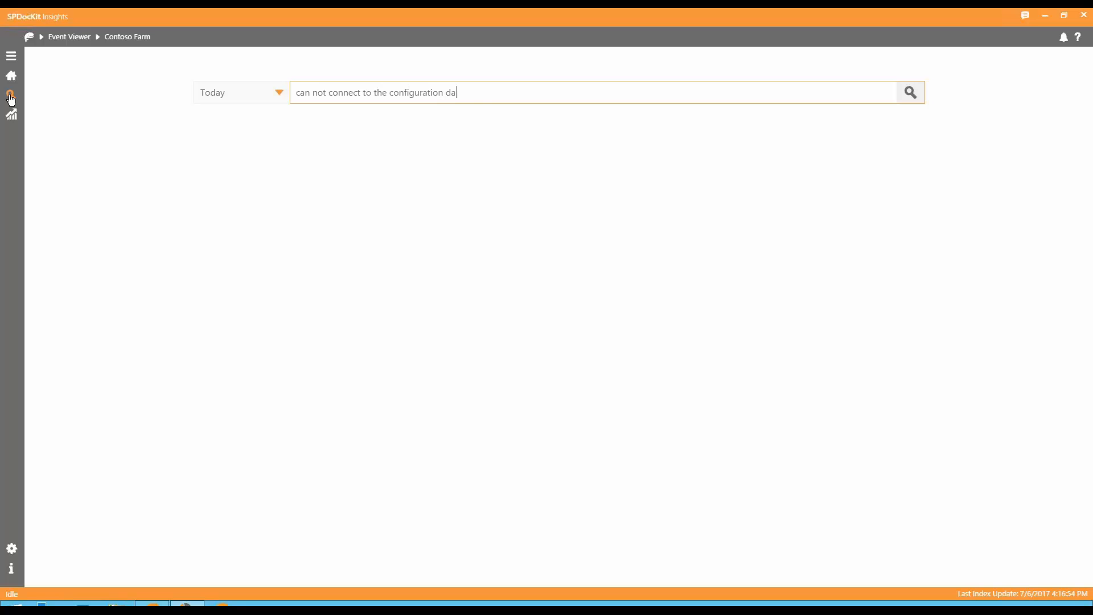
pyautogui.write('tabase')
pyautogui.press('Return')
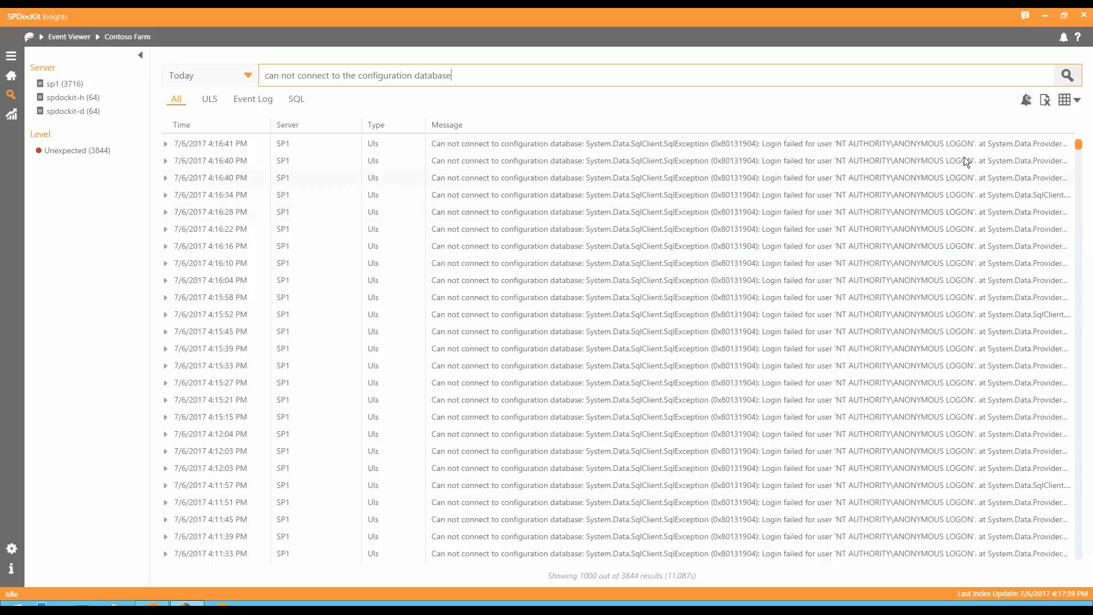
# Browse the search results in the layout with 30 items per page, and return to the grid layout showing all items.
pyautogui.click(1068, 100)
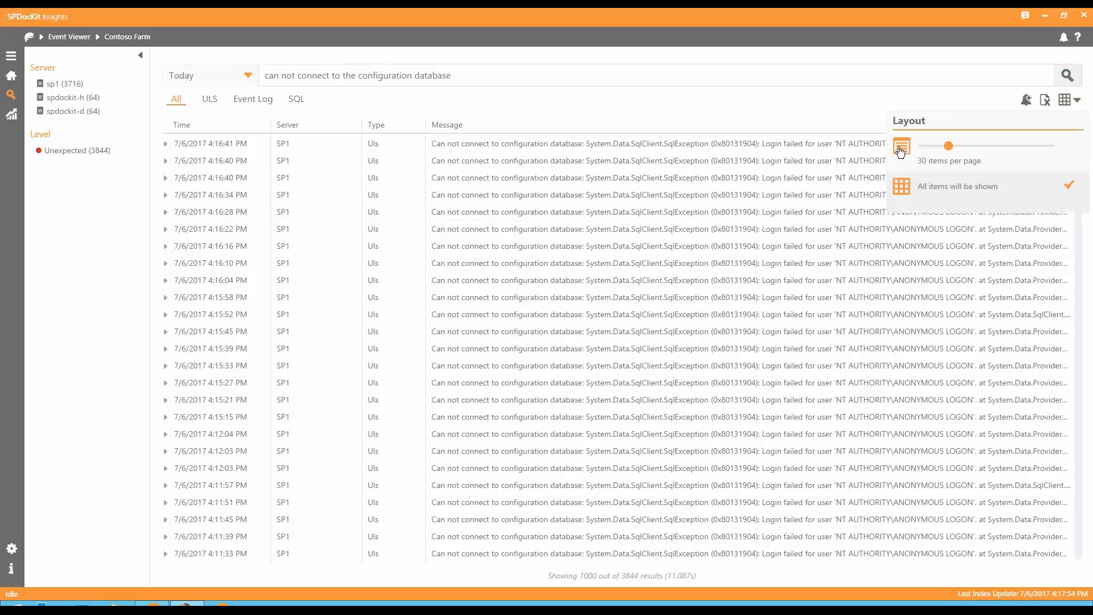
pyautogui.click(900, 149)
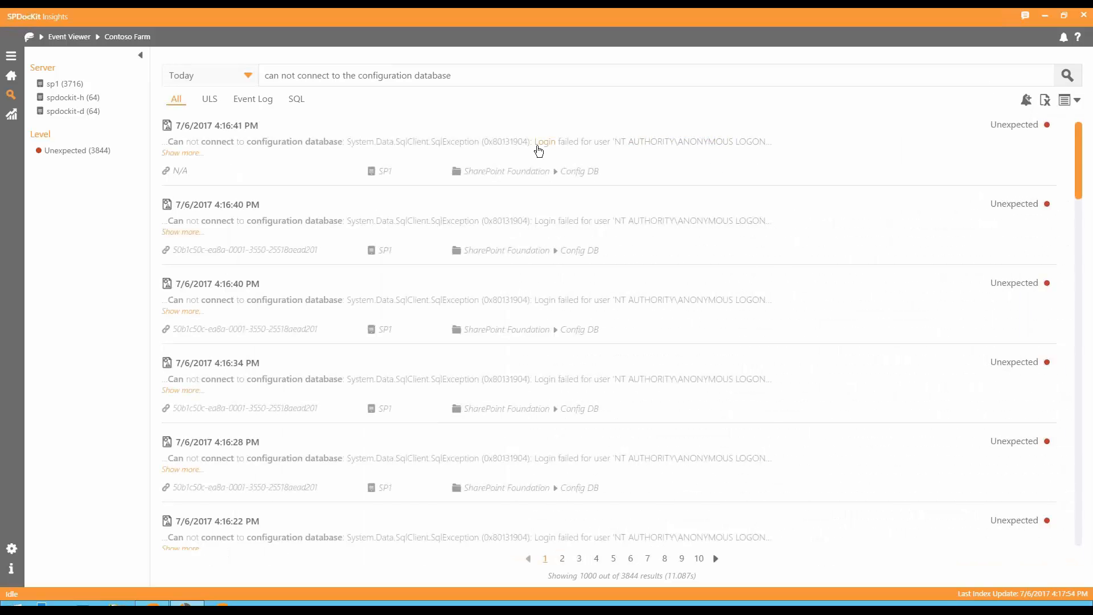
pyautogui.scroll(-1, 538, 151)
pyautogui.scroll(1, 536, 151)
pyautogui.click(1064, 101)
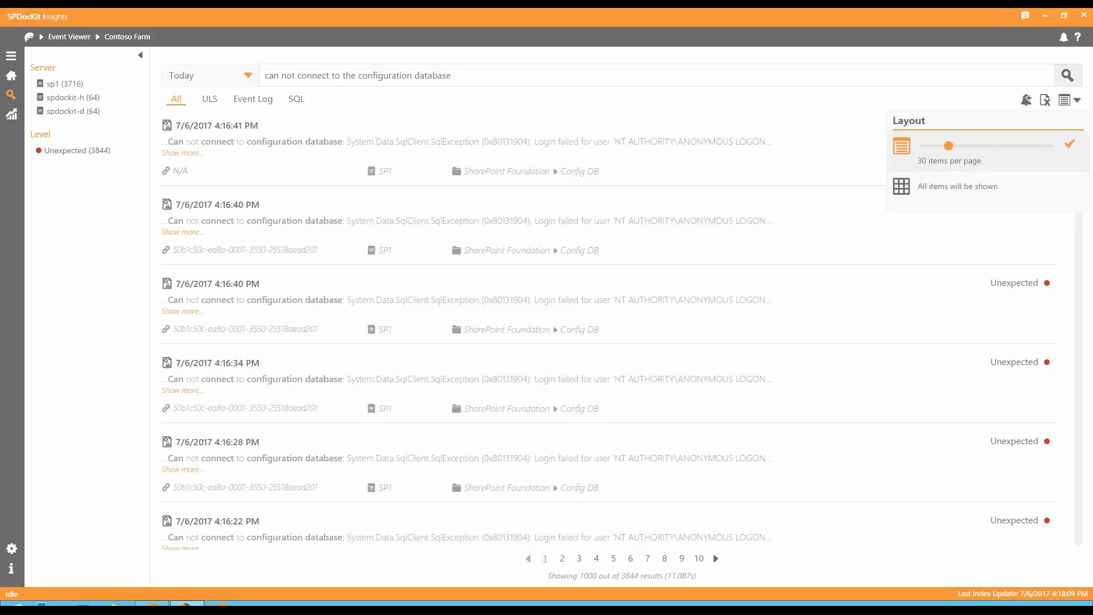
pyautogui.click(957, 187)
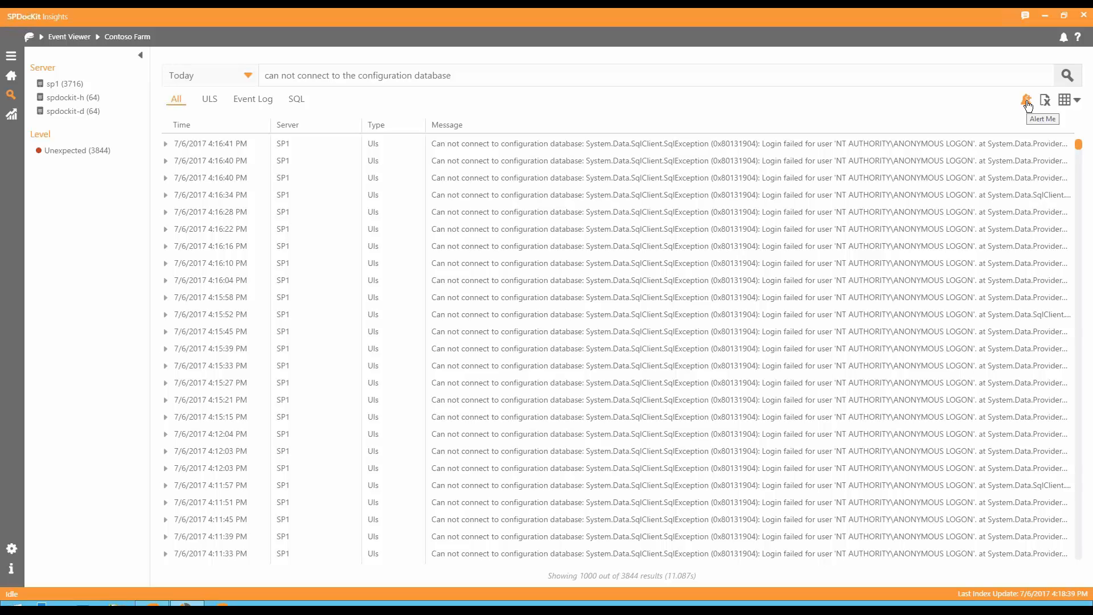
# Start a new alert from the current search query and name it "Config DB Alert".
pyautogui.click(471, 76)
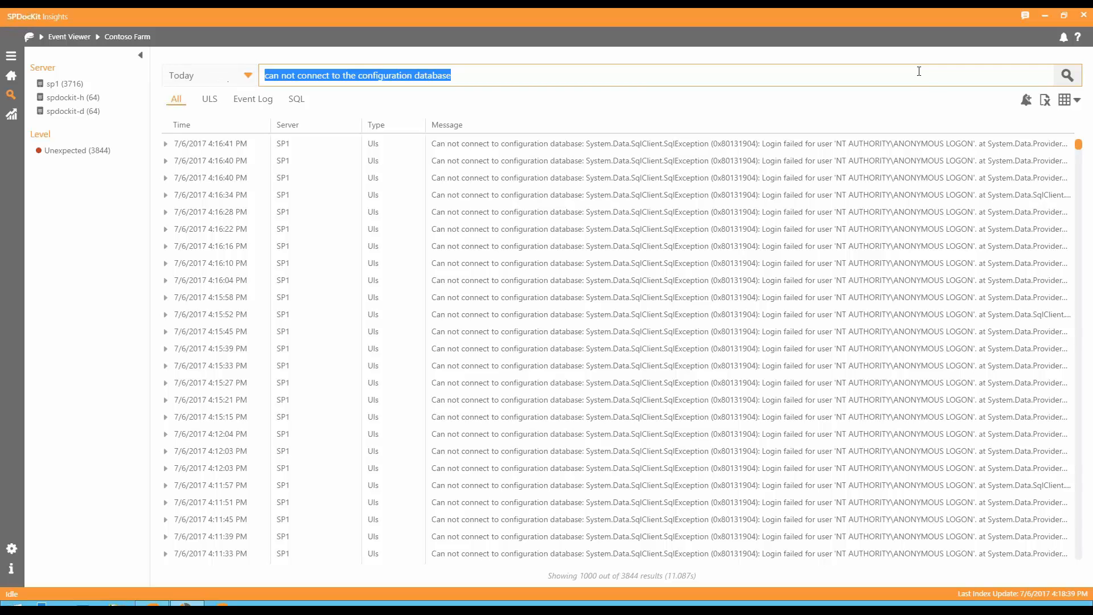
pyautogui.click(1026, 106)
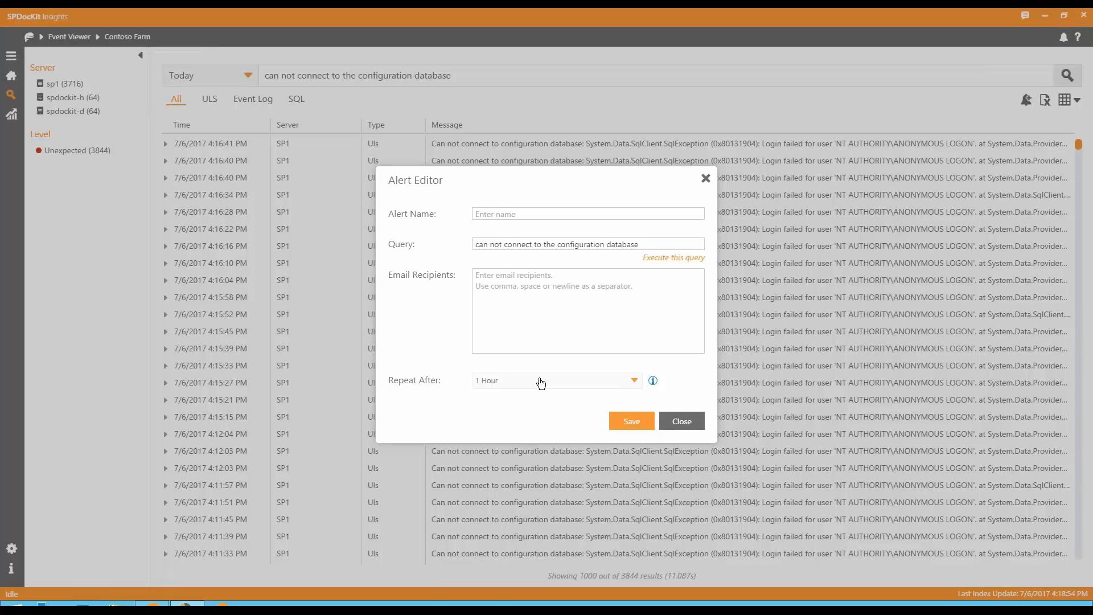
pyautogui.click(494, 214)
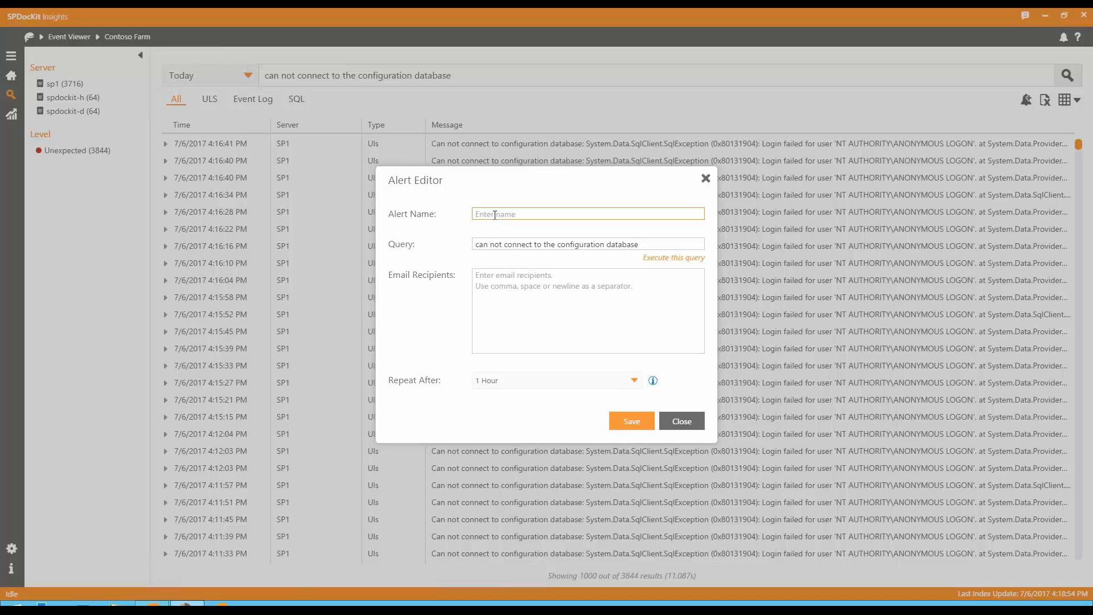
pyautogui.write('Config DB Alert')
pyautogui.press('Tab')
pyautogui.press('Tab')
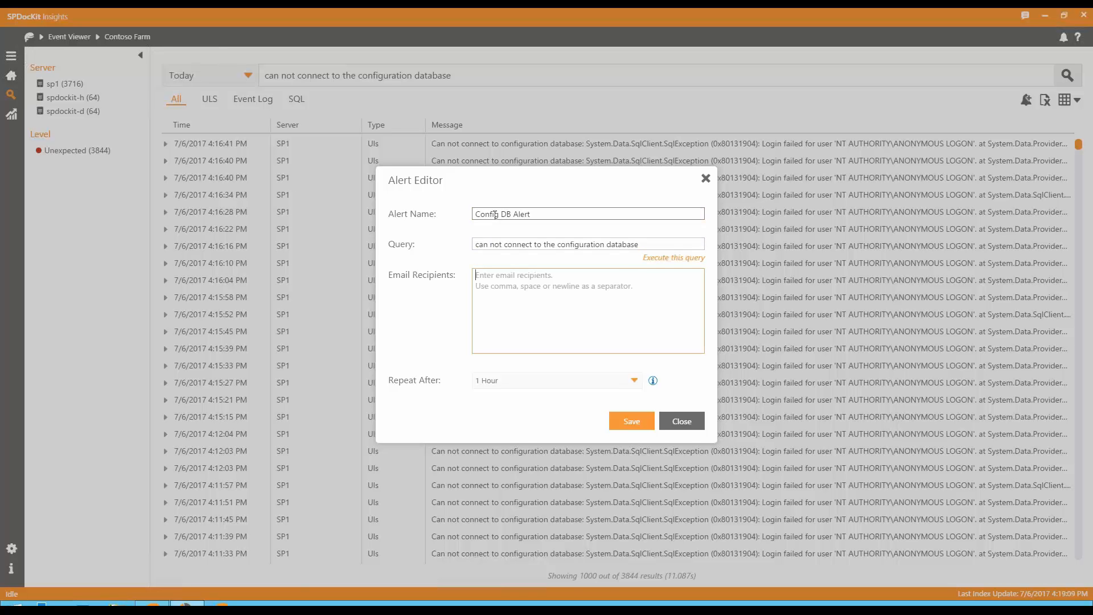
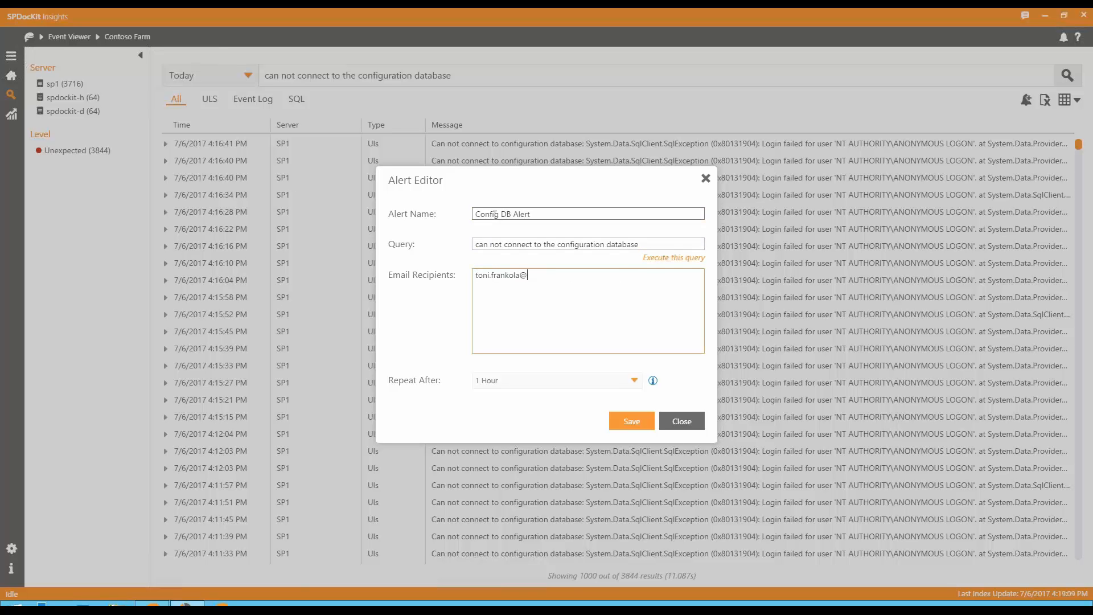
# Enter the recipient's email address for the alert and save it.
pyautogui.click(626, 431)
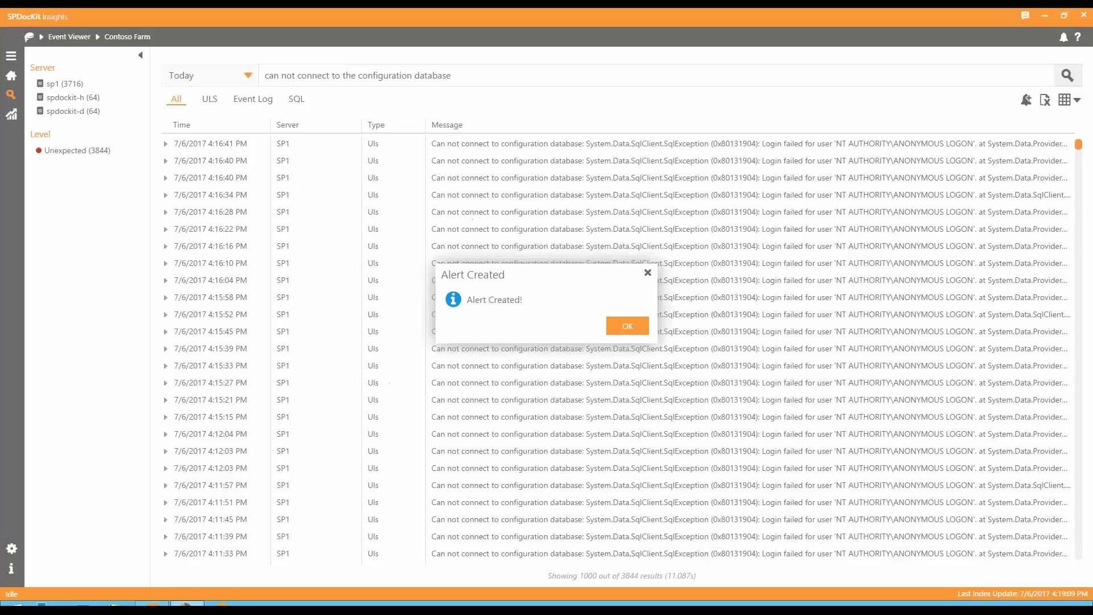
pyautogui.click(647, 333)
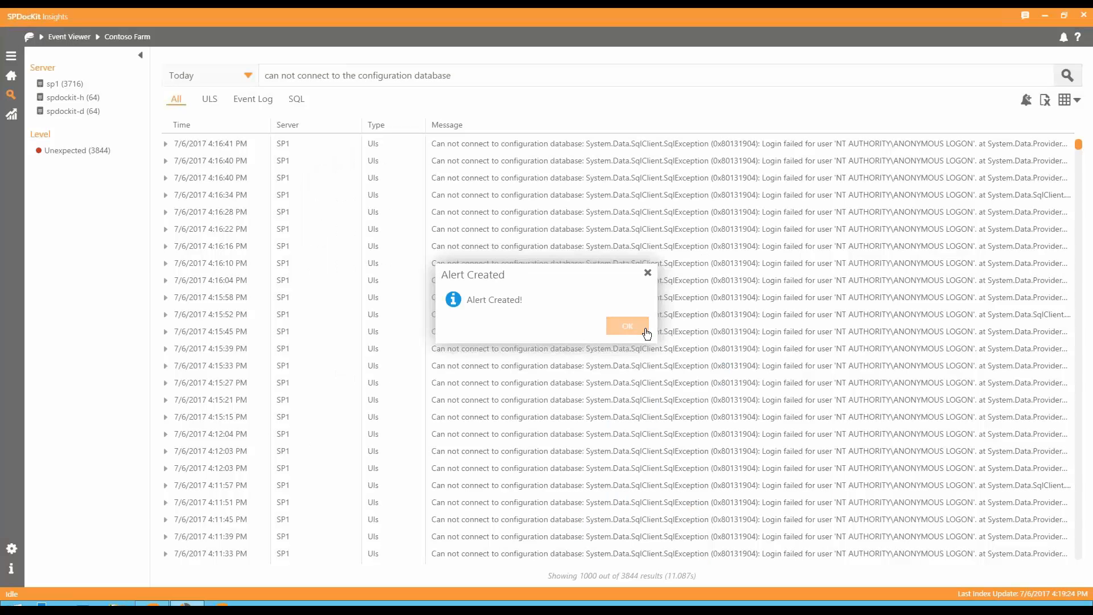
# Review the list of configured alerts and the history of sent alerts, and close the overview.
pyautogui.click(1062, 38)
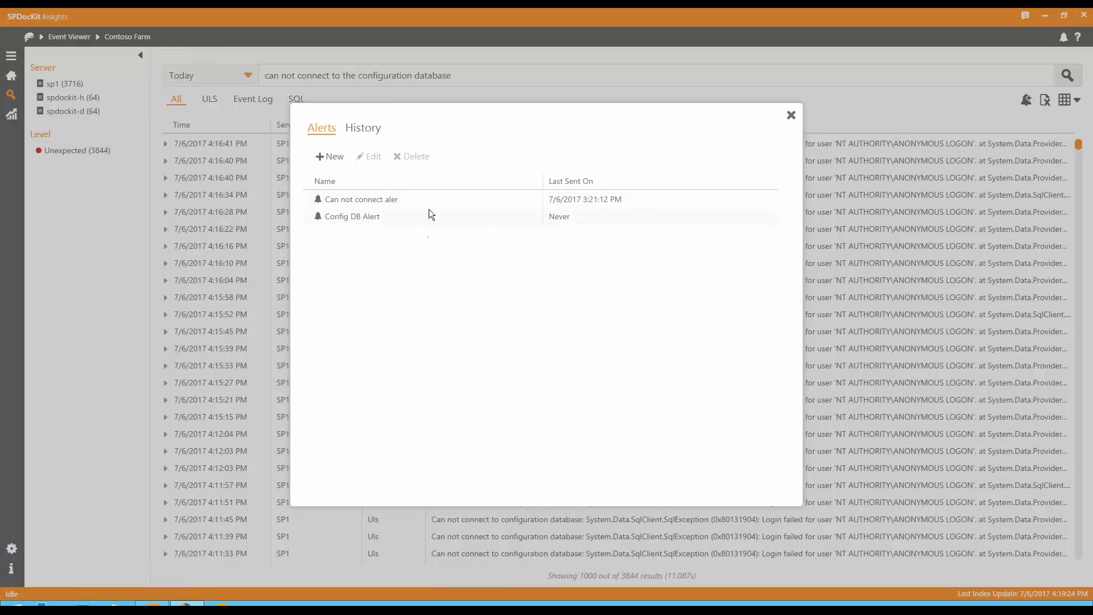
pyautogui.click(368, 126)
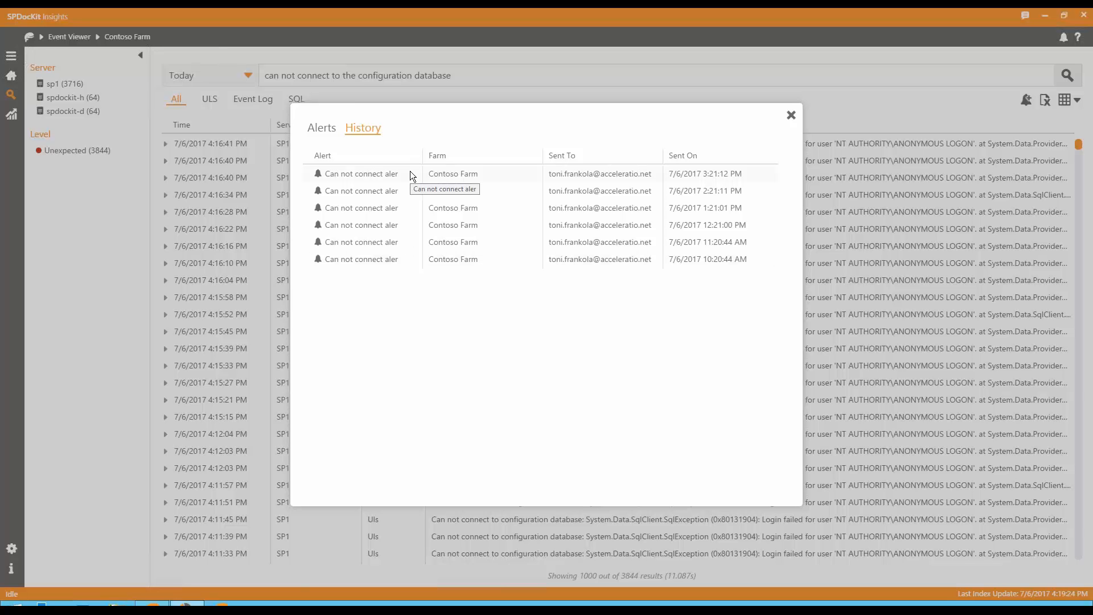
pyautogui.click(332, 131)
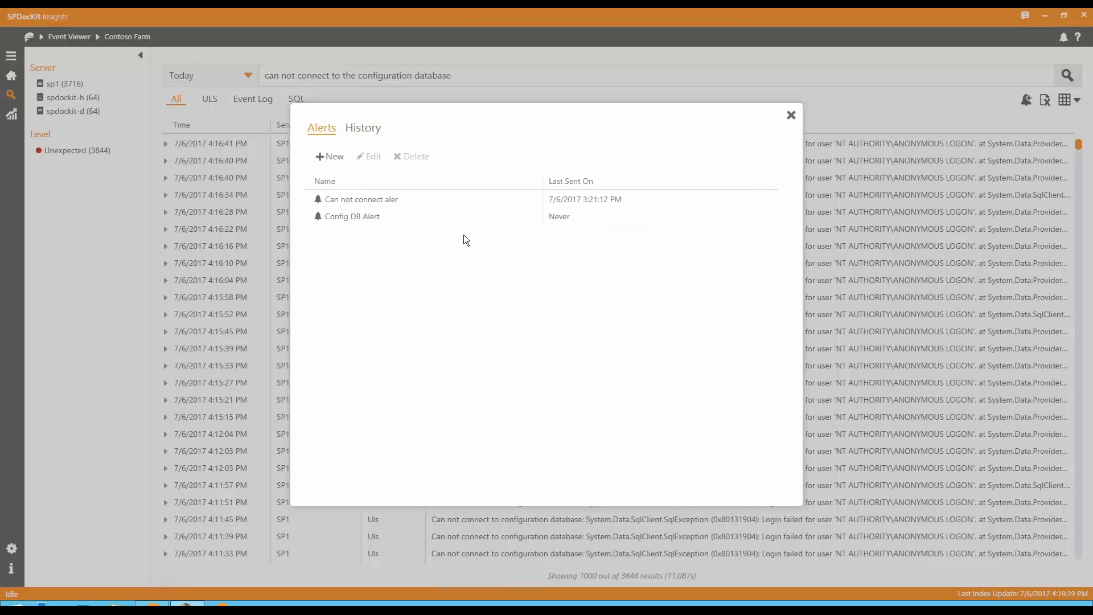
pyautogui.click(791, 116)
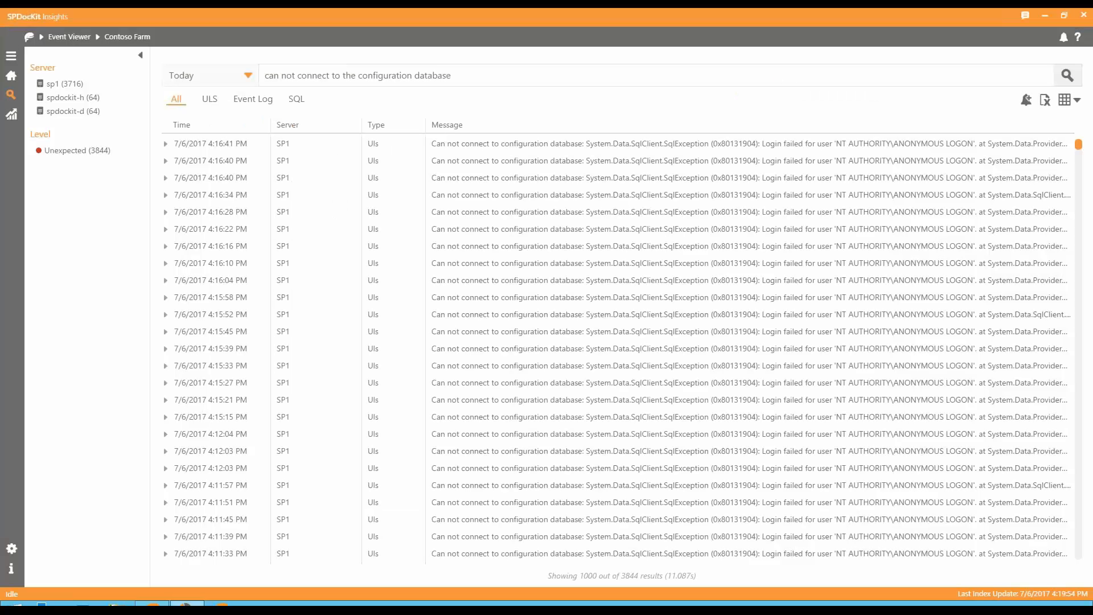
# Limit the event search to SQL log entries and search them for "sql".
pyautogui.click(296, 103)
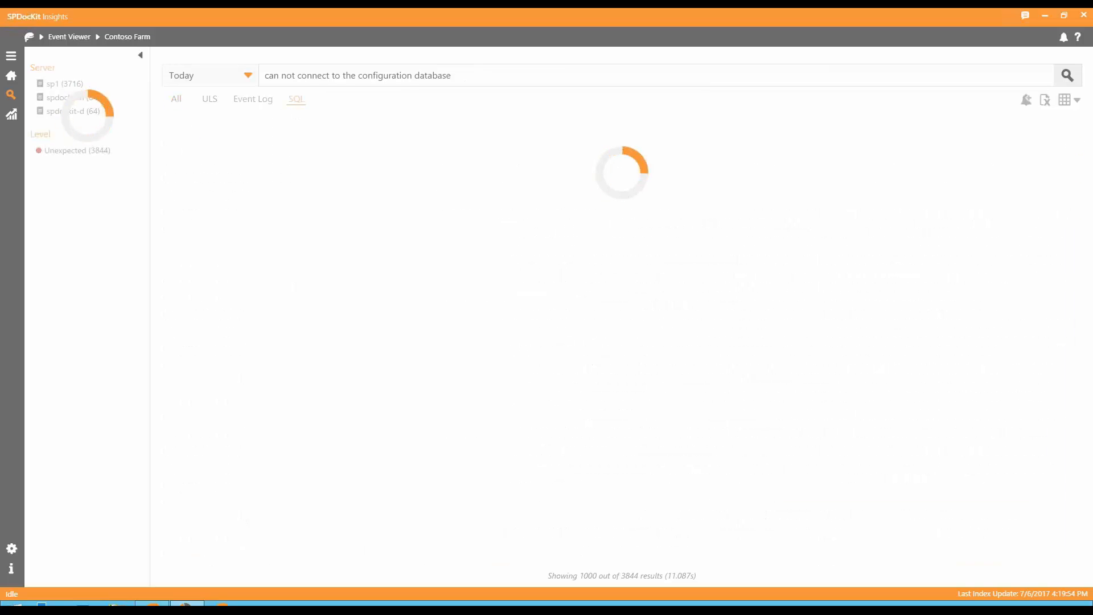
pyautogui.click(472, 75)
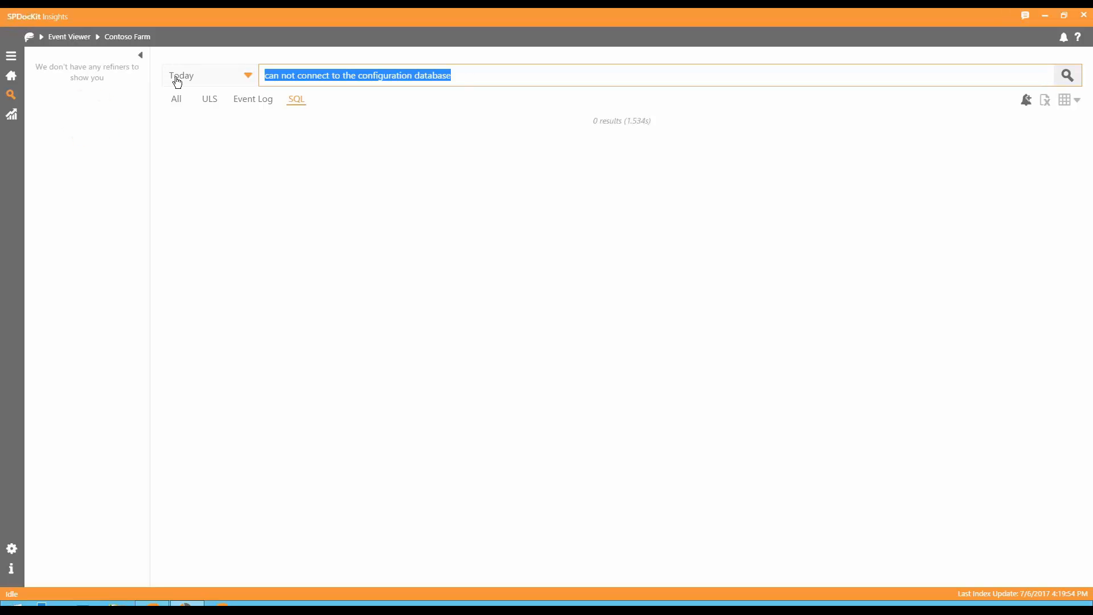
pyautogui.write('sql')
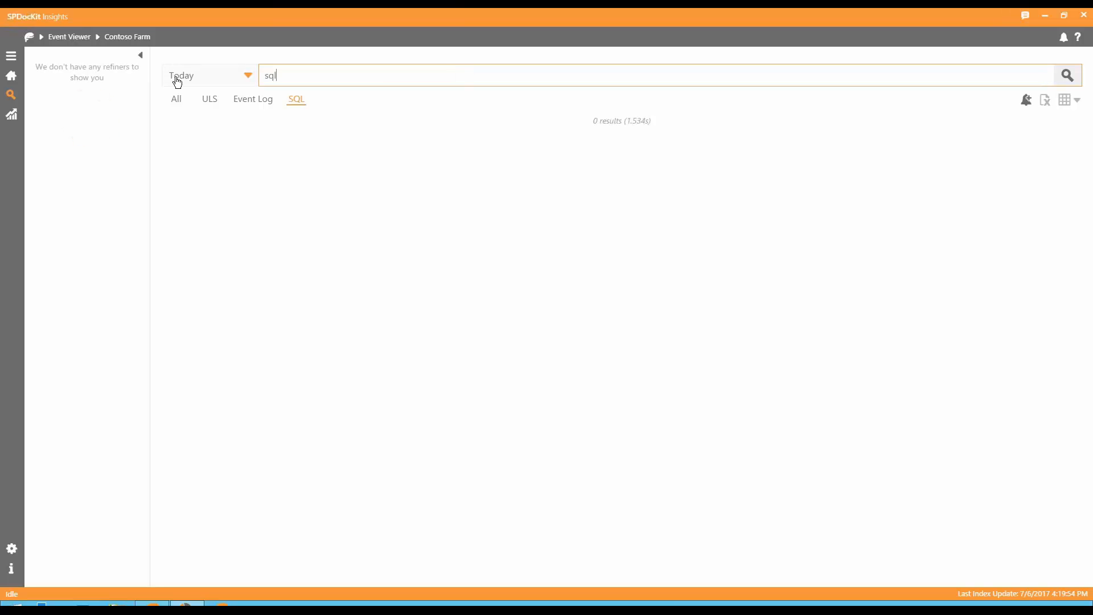
pyautogui.press('Return')
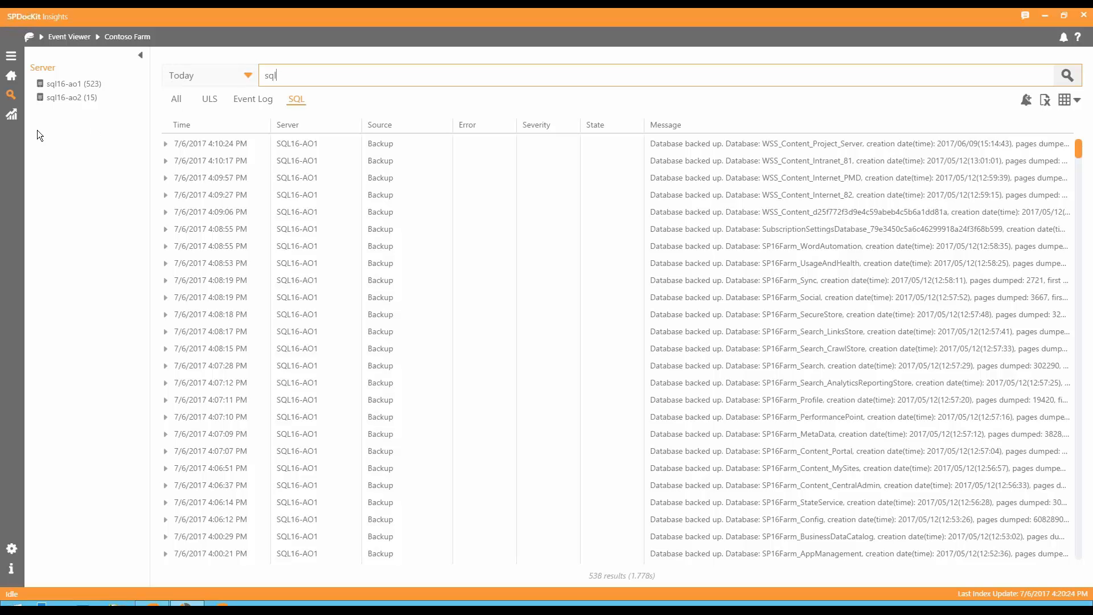
# View the farms' server performance in the compact and grid layouts, and return to the tile layout.
pyautogui.click(11, 116)
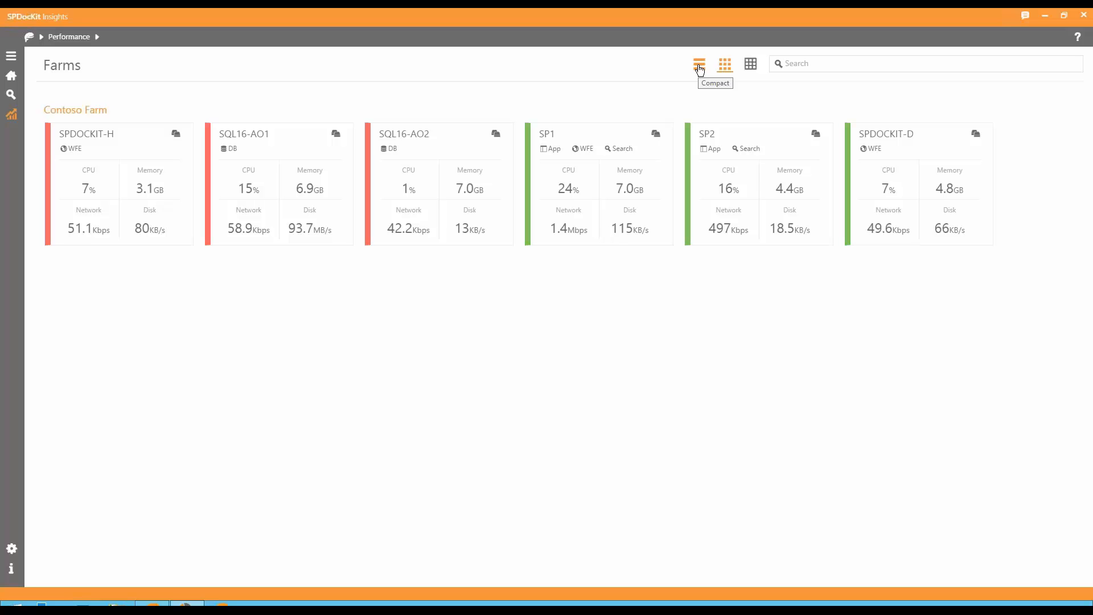
pyautogui.click(699, 69)
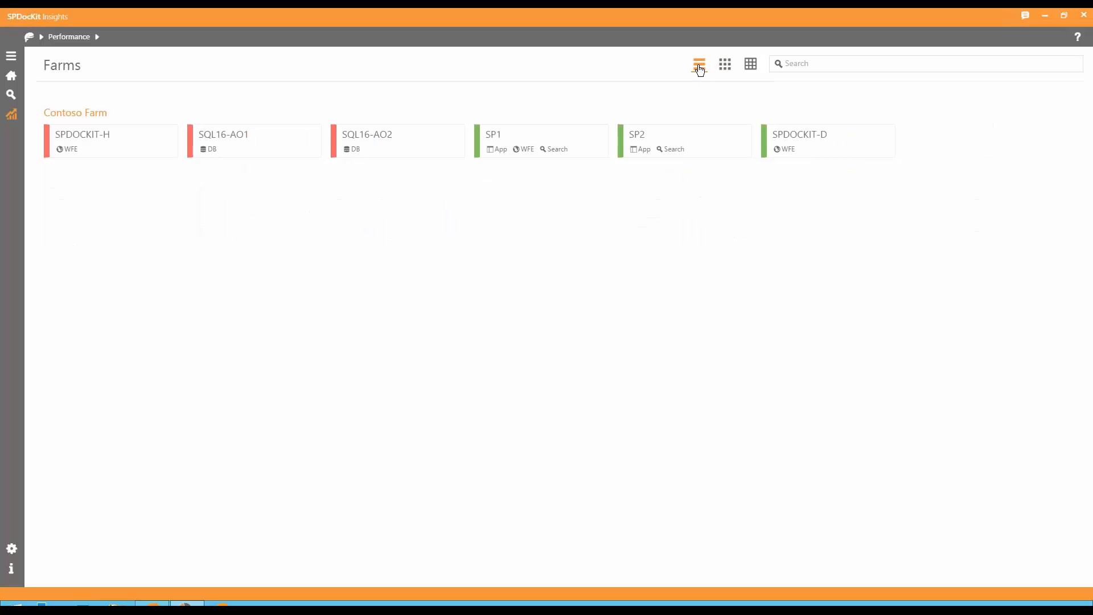
pyautogui.click(747, 69)
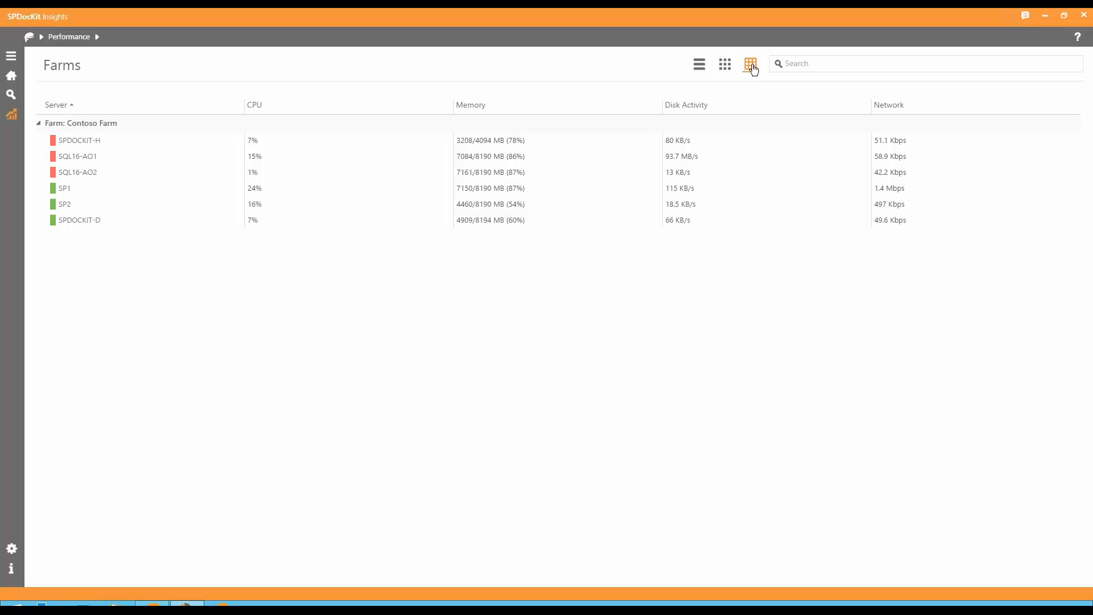
pyautogui.click(797, 62)
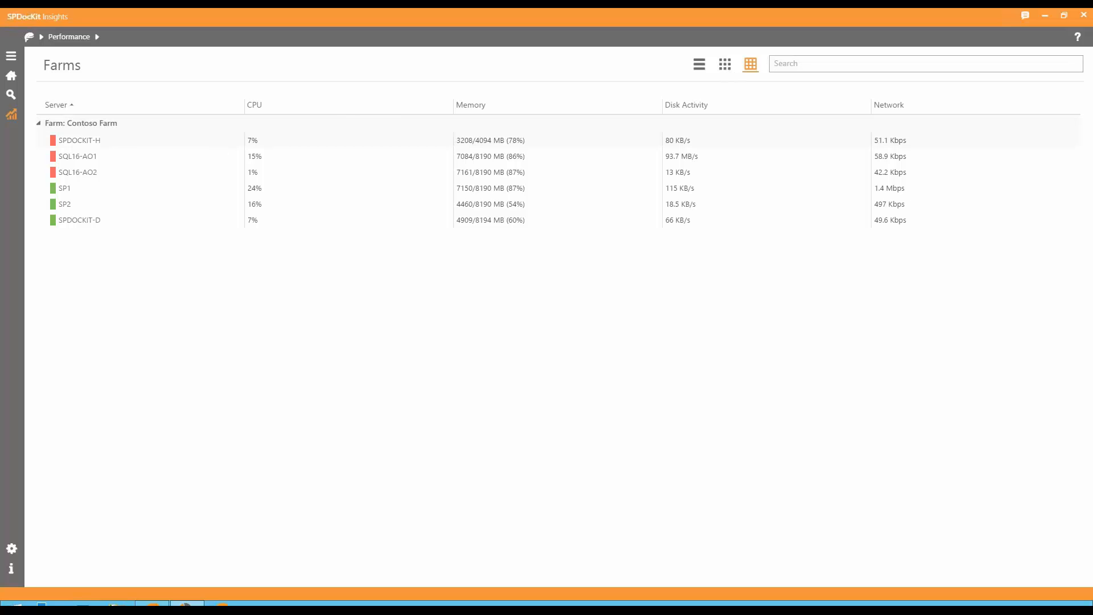
pyautogui.click(724, 64)
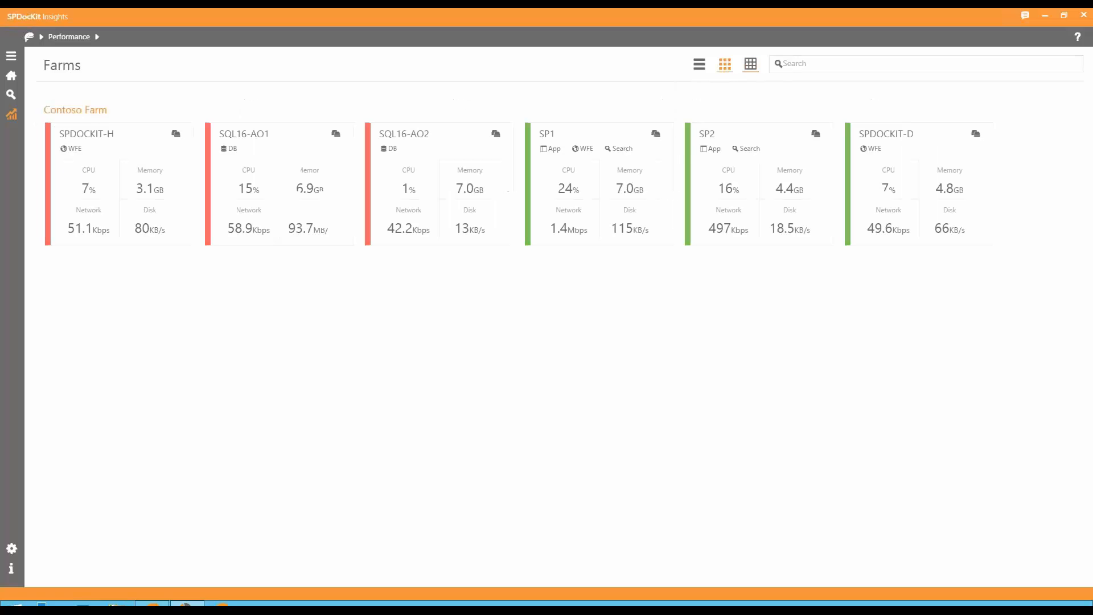
# Examine the Contoso Farm server performance overview and open the detailed performance charts of the SQL16-AO1 server.
pyautogui.click(74, 111)
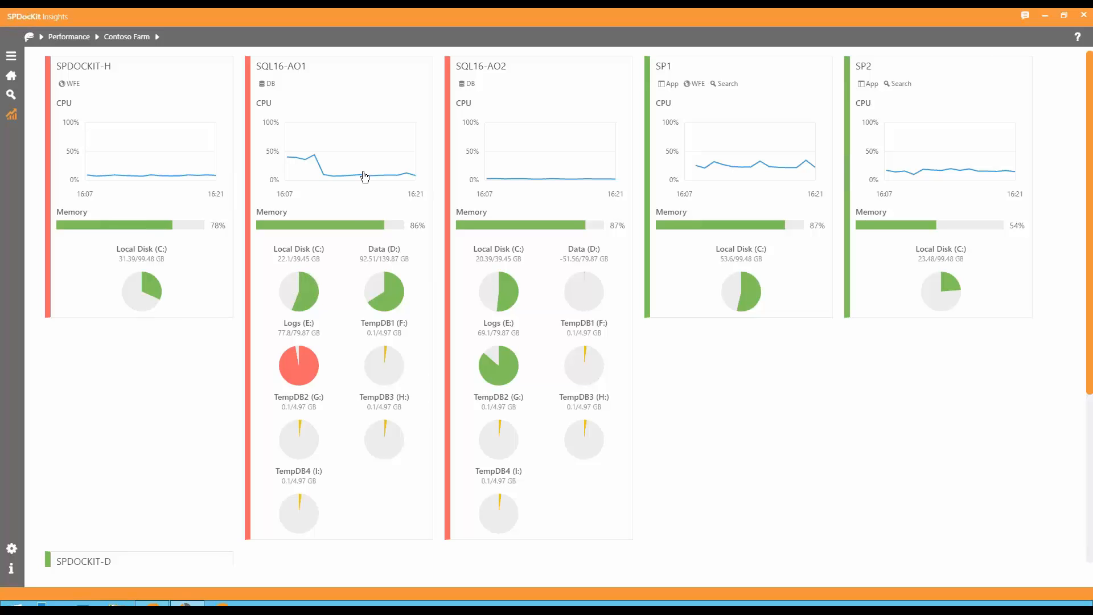
pyautogui.moveTo(305, 372)
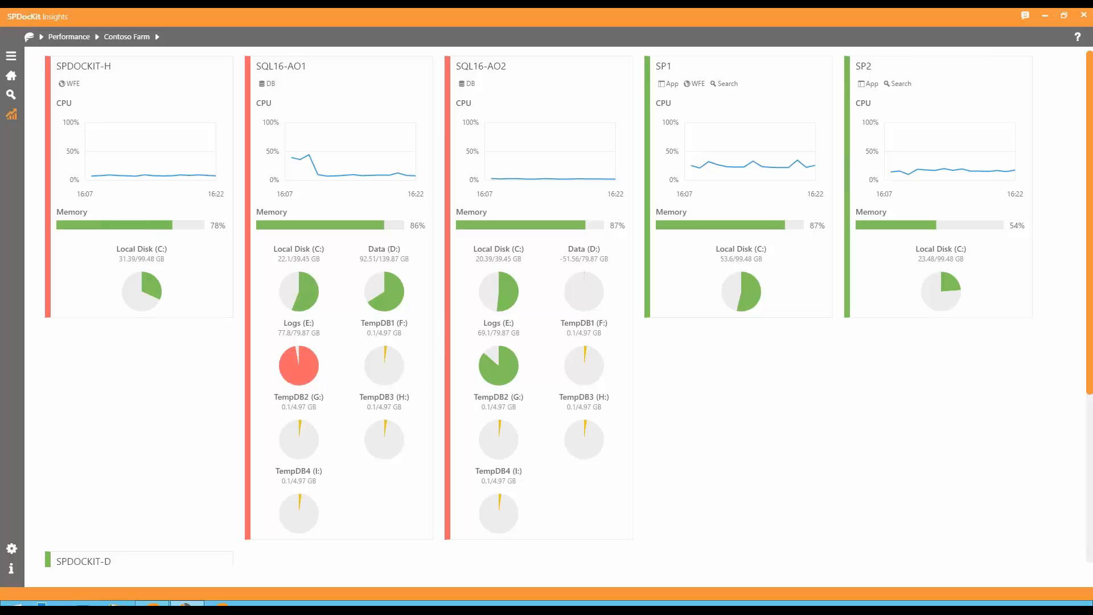
pyautogui.click(291, 67)
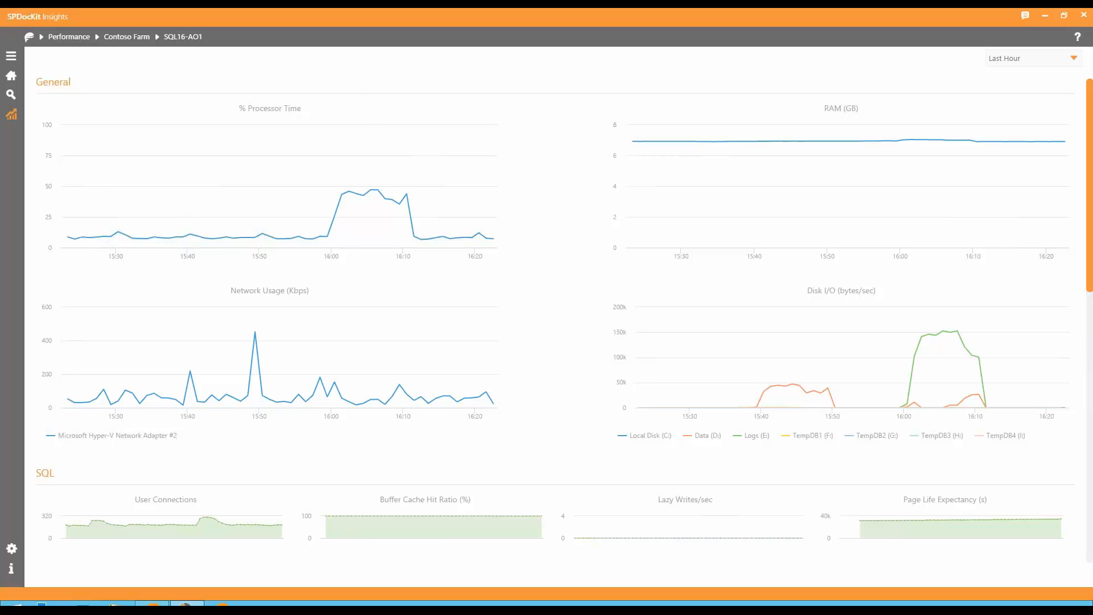
# Examine the General, SQL and Disk performance charts of the SQL16-AO1 server, including the time range options and the % Free Space values.
pyautogui.scroll(-3, 367, 118)
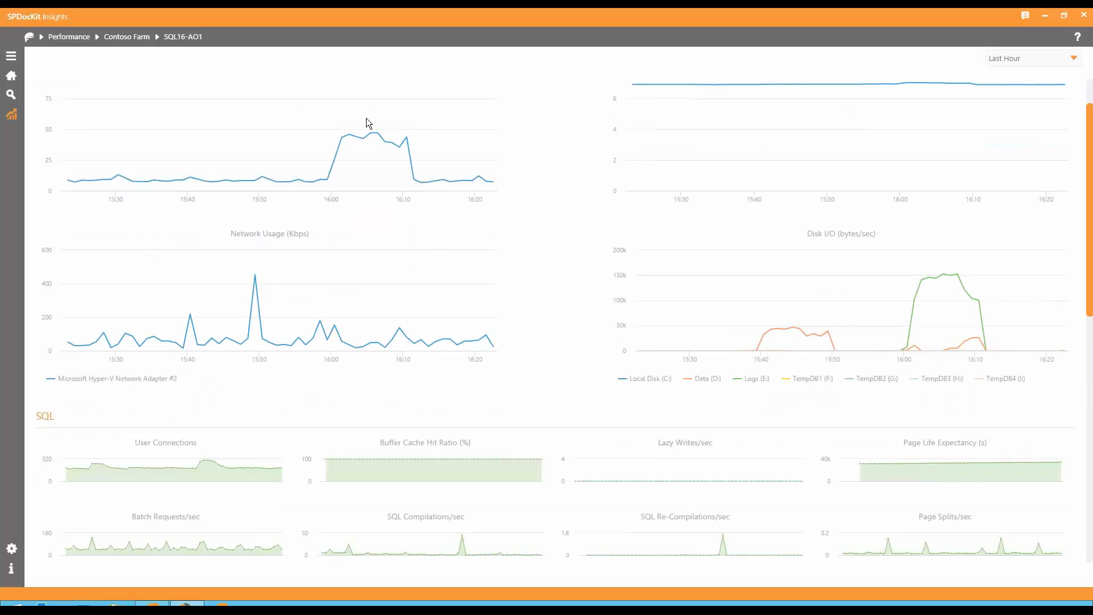
pyautogui.scroll(-2, 849, 262)
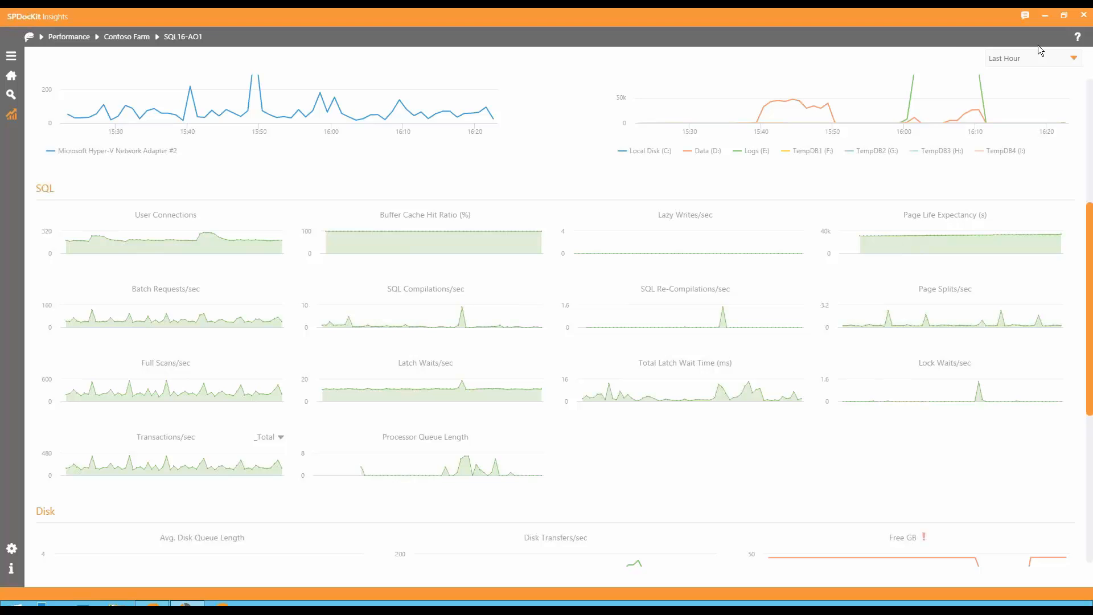
pyautogui.click(1073, 59)
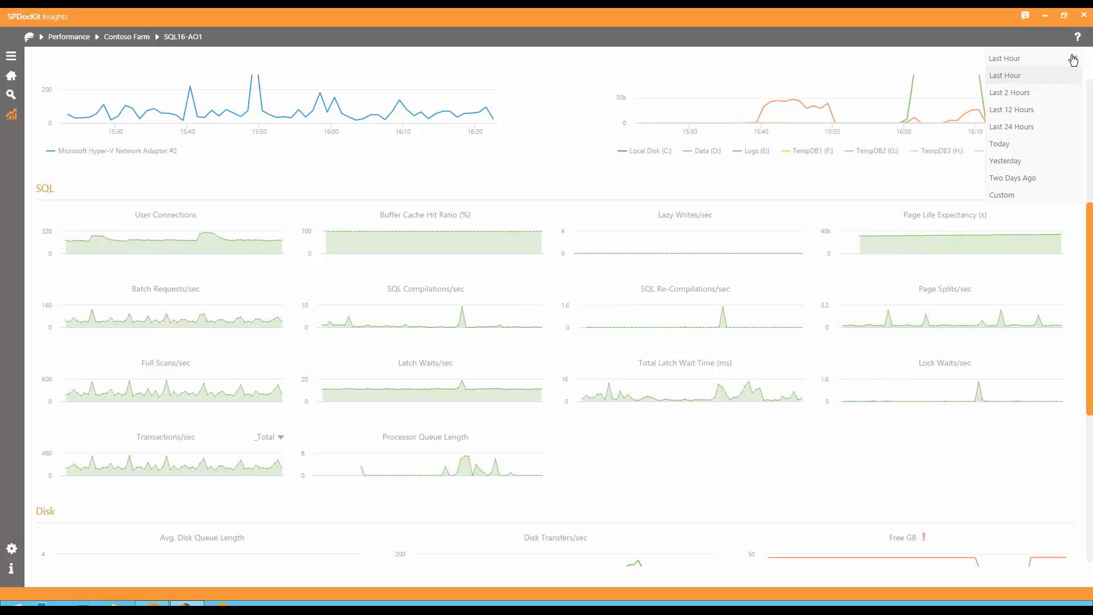
pyautogui.click(1072, 59)
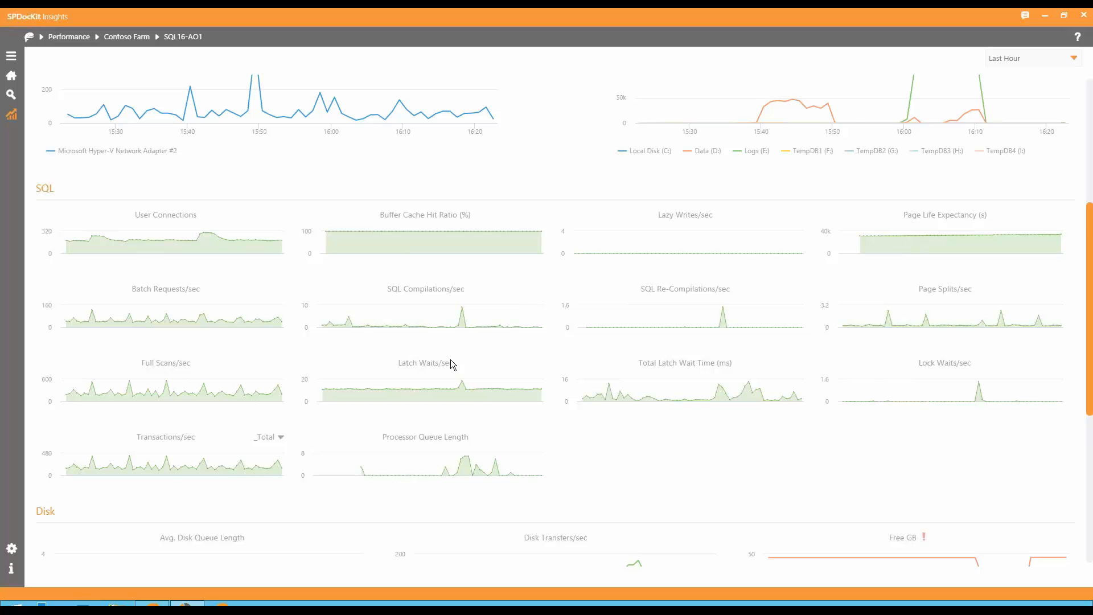
pyautogui.scroll(-3, 451, 360)
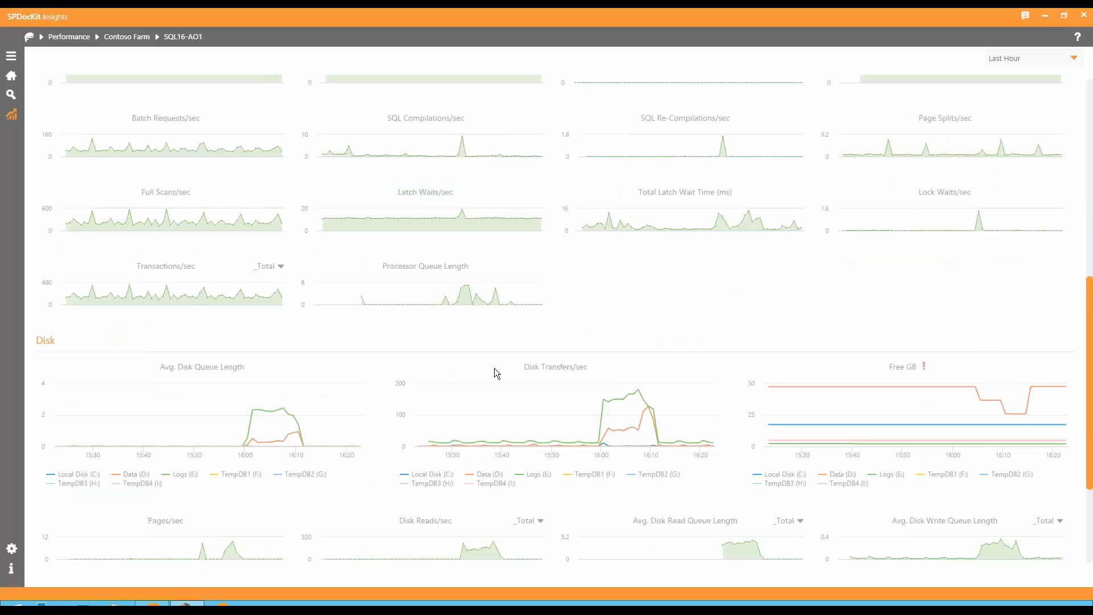
pyautogui.scroll(-3, 494, 368)
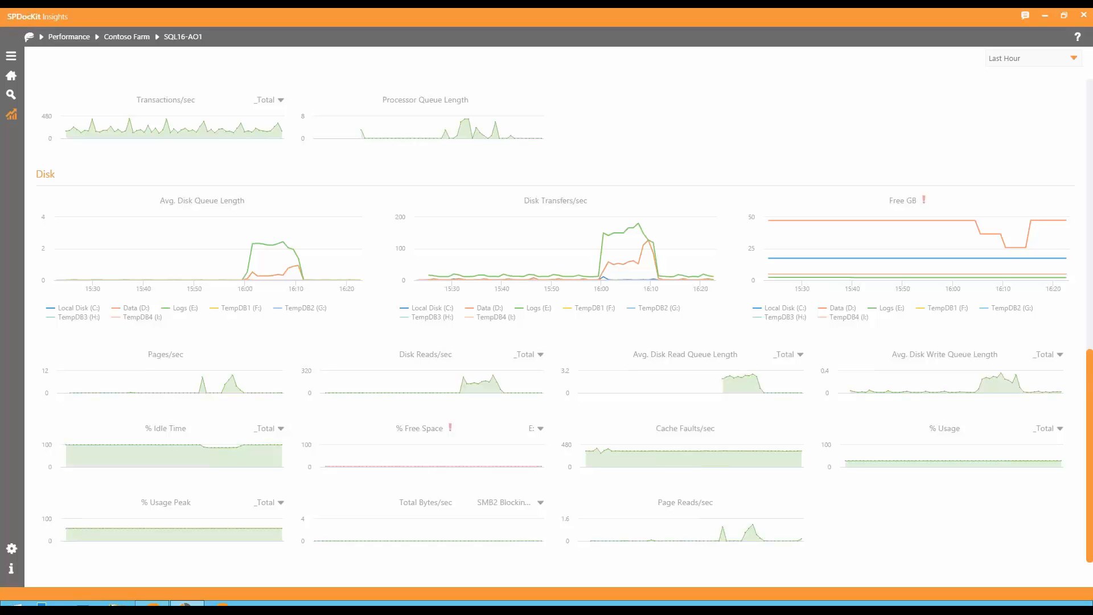
pyautogui.moveTo(337, 465)
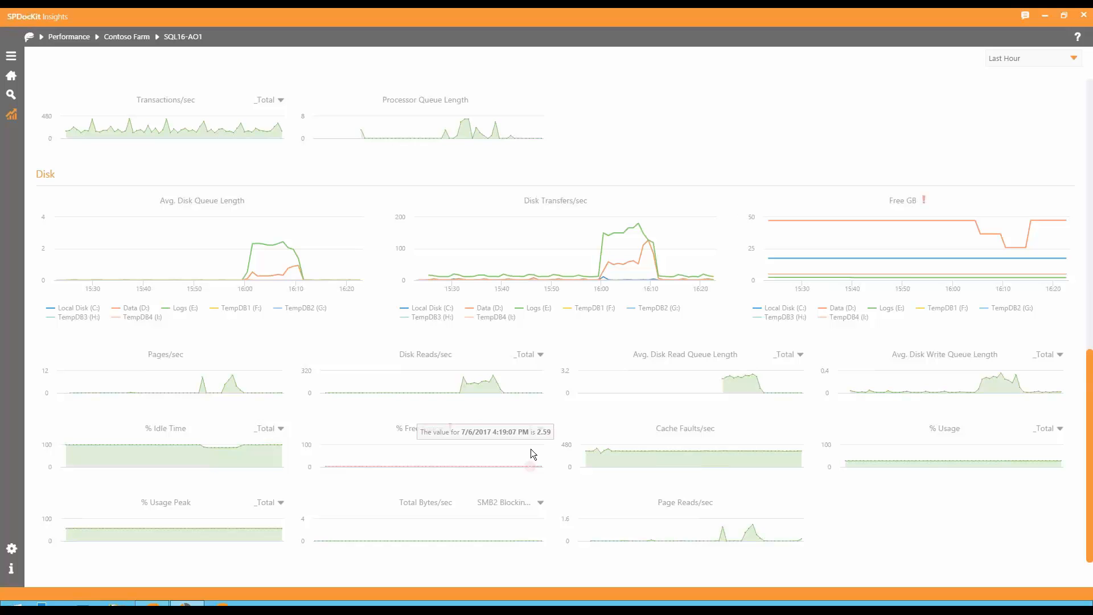
pyautogui.scroll(10, 530, 448)
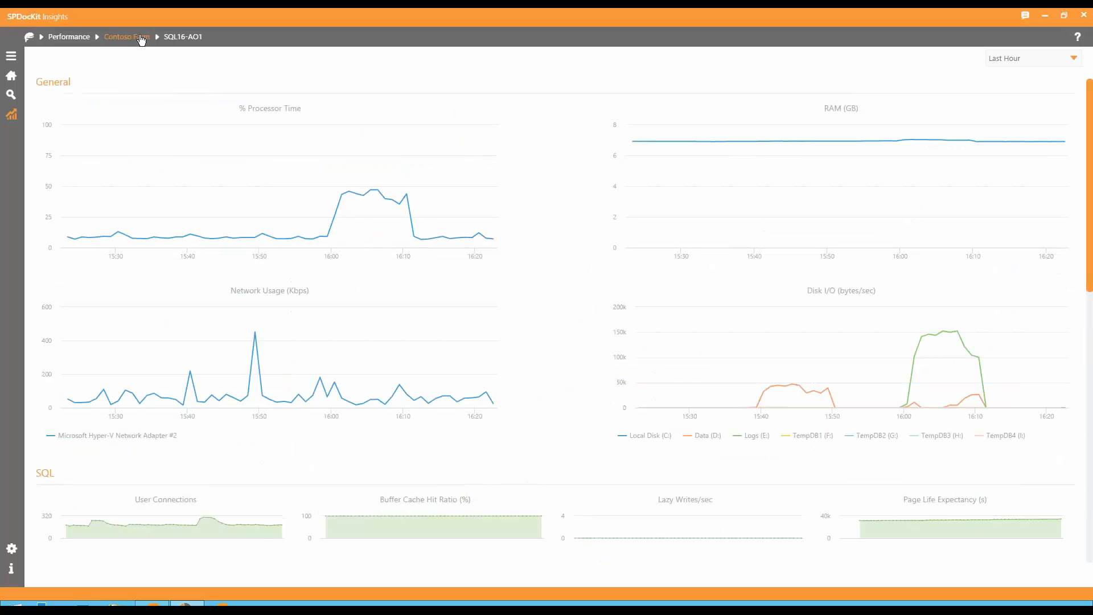
# Examine the SP1 server's General, IIS, Disk and .NET performance charts from the Contoso Farm overview, and return to the Farms overview.
pyautogui.click(142, 38)
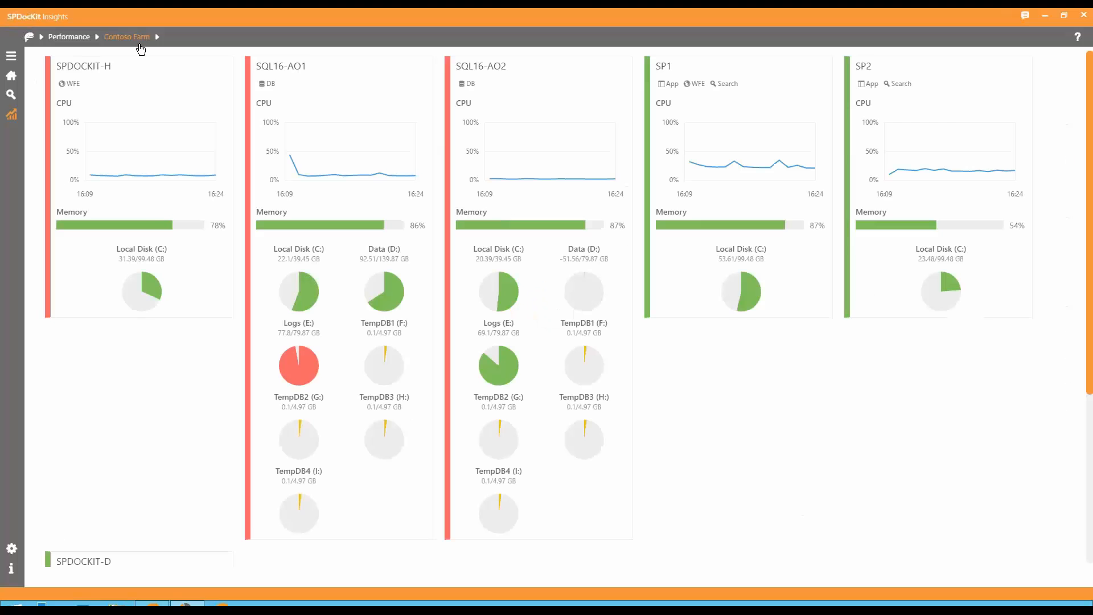
pyautogui.click(662, 69)
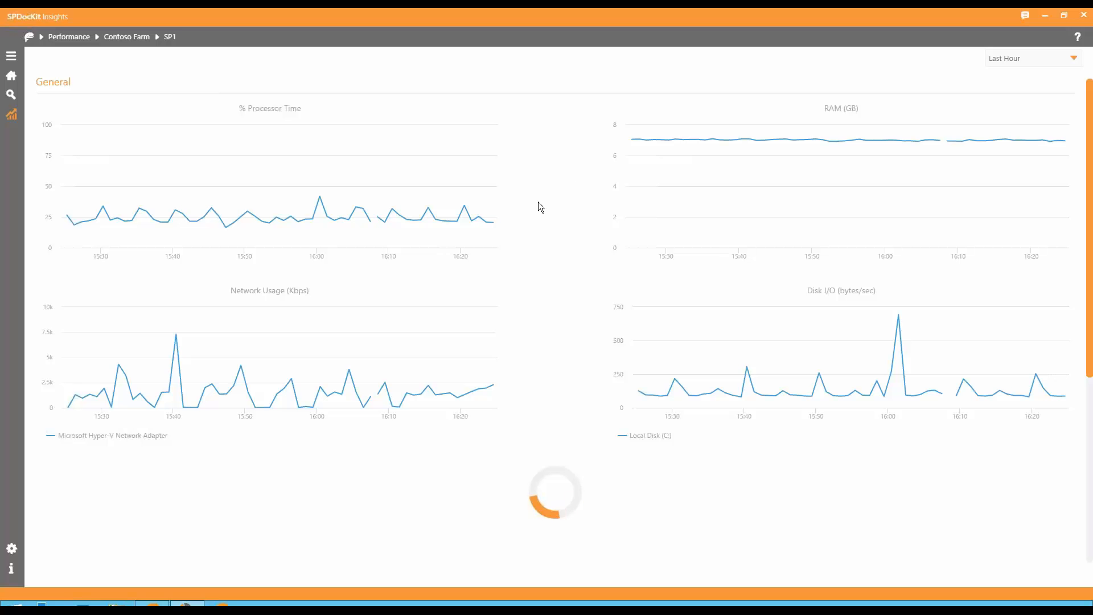
pyautogui.scroll(-4, 538, 203)
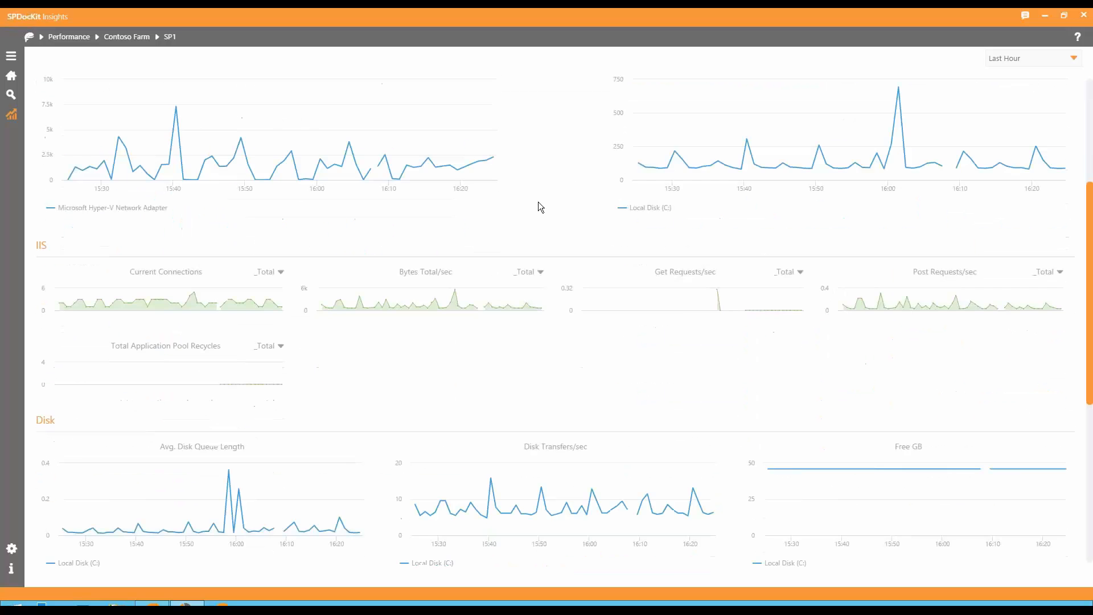
pyautogui.scroll(-3, 538, 201)
pyautogui.scroll(2, 537, 201)
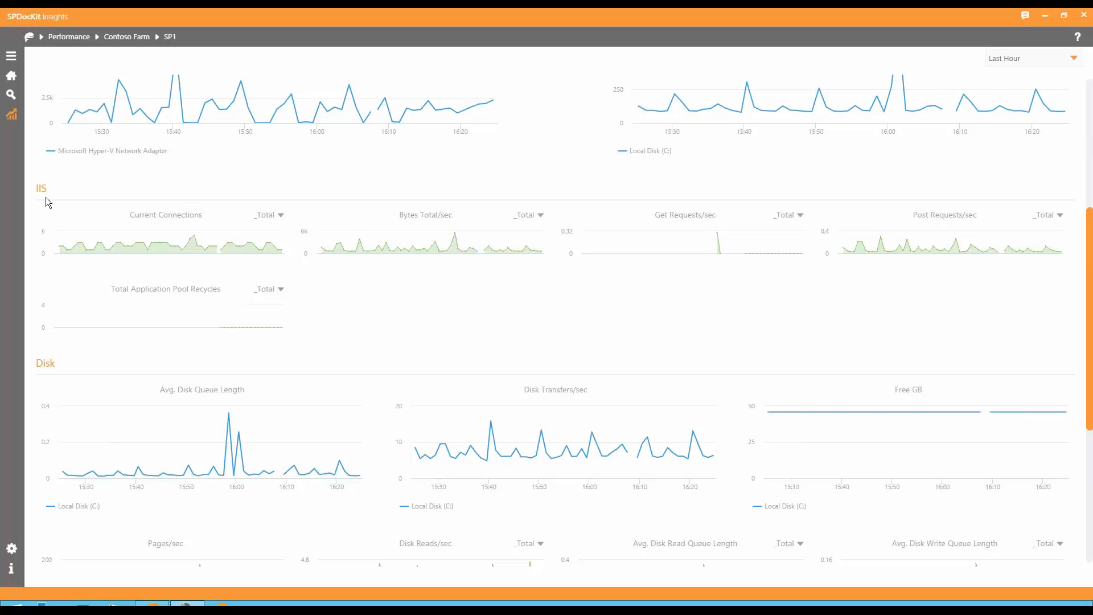
pyautogui.scroll(-1, 303, 233)
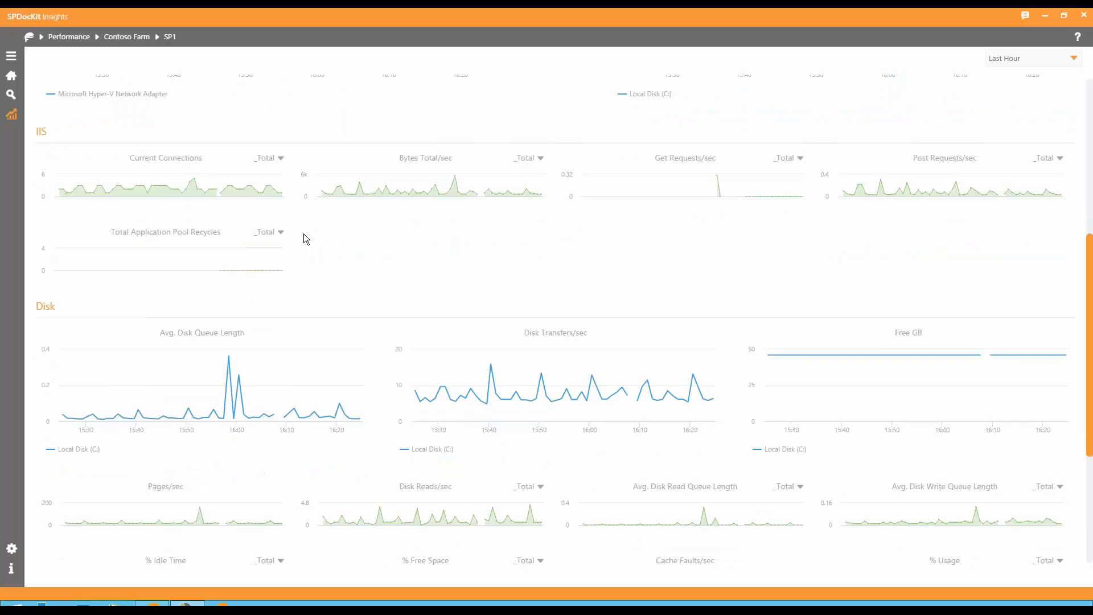
pyautogui.scroll(-2, 322, 215)
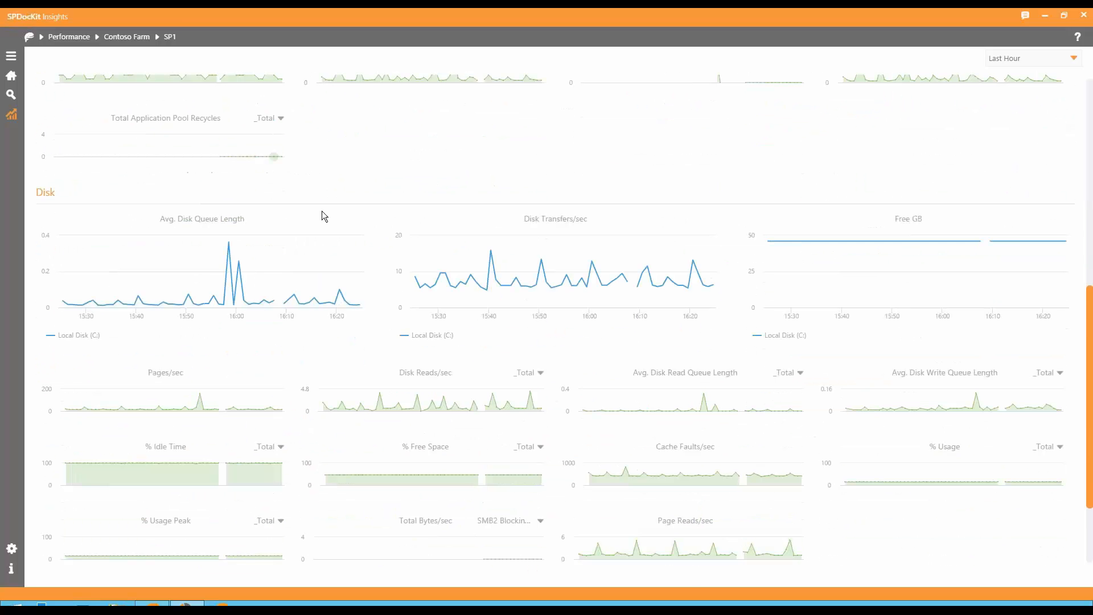
pyautogui.scroll(-2, 323, 213)
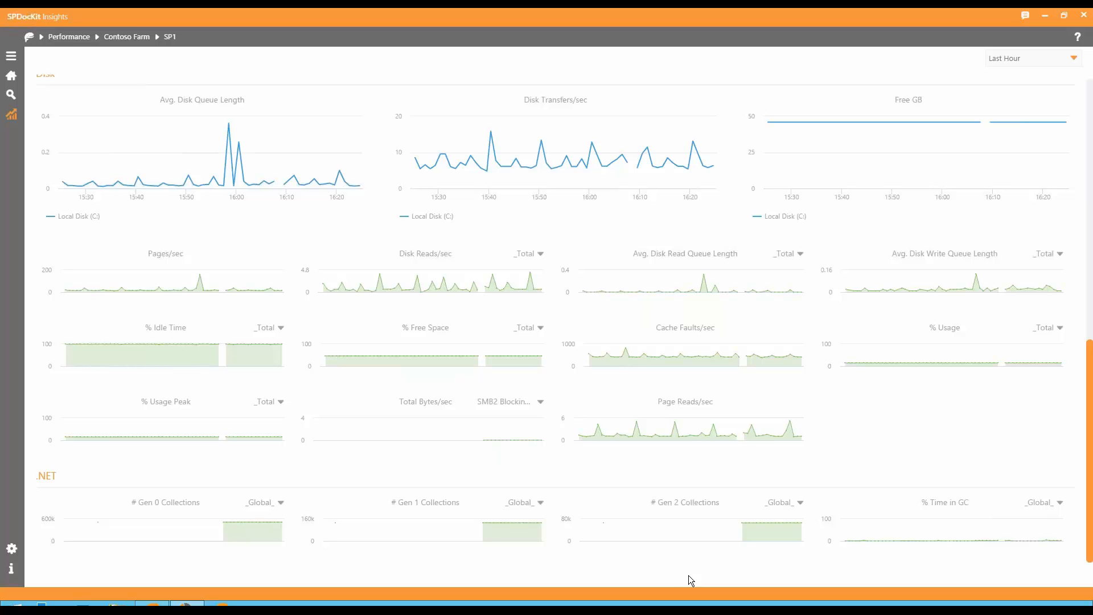
pyautogui.scroll(10, 877, 333)
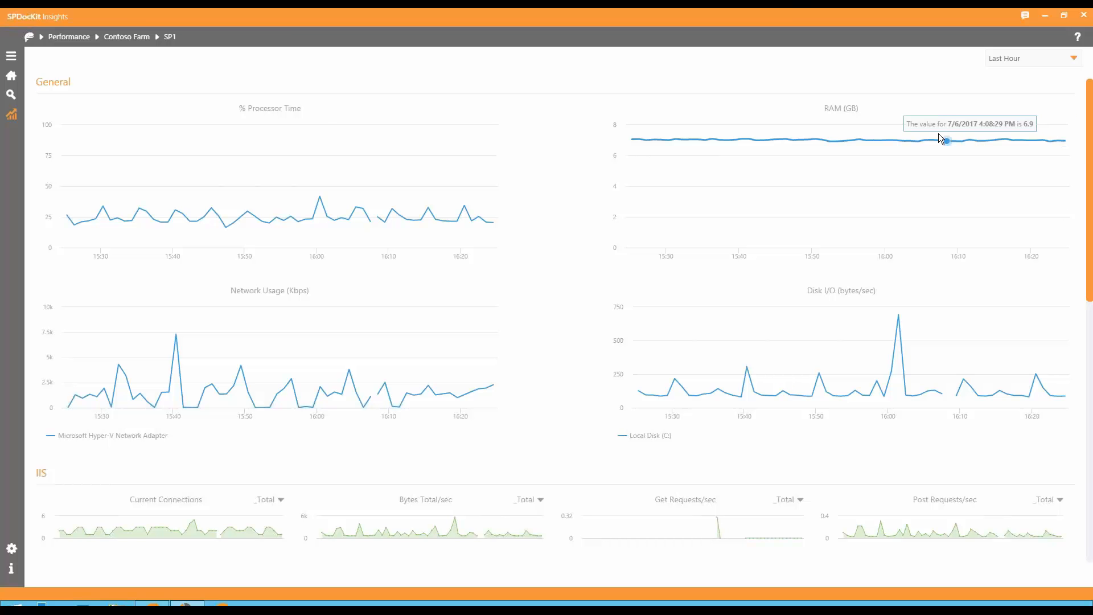
pyautogui.click(128, 37)
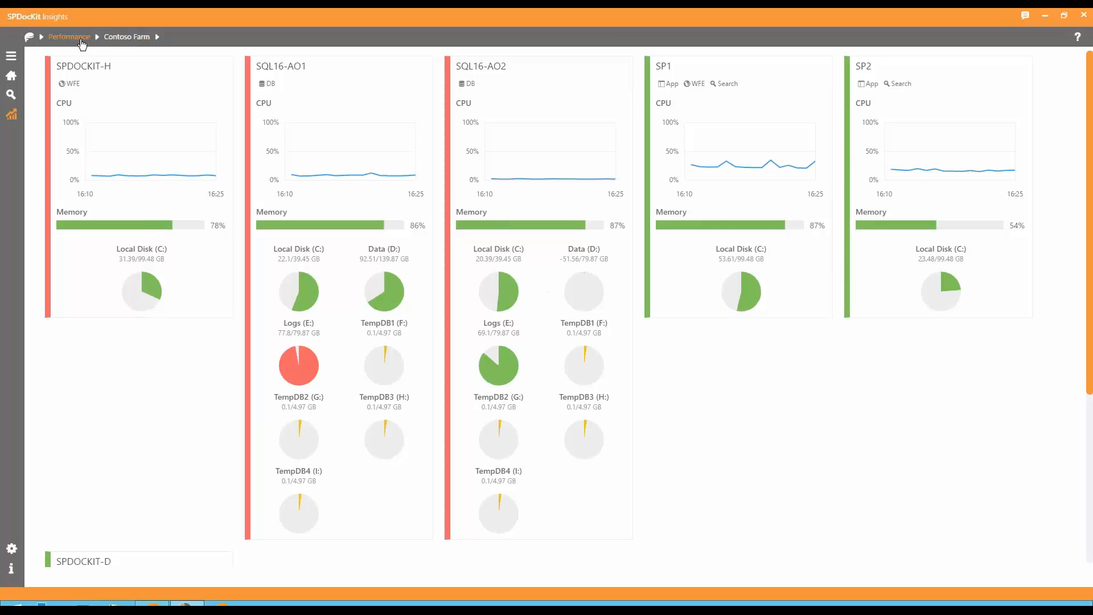
pyautogui.click(83, 42)
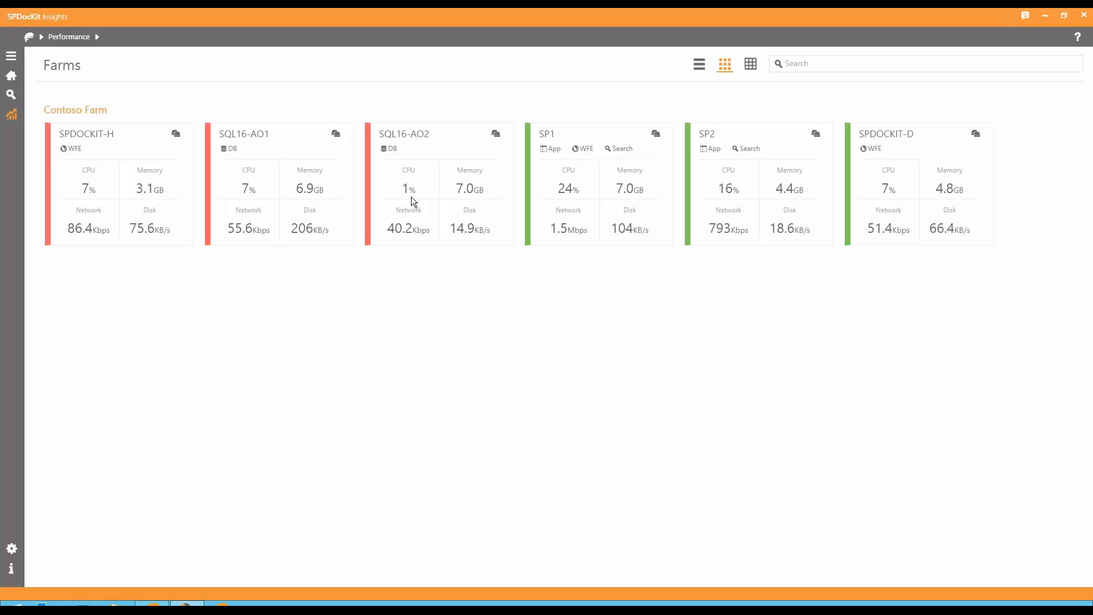
# Minimize the Insights window, switch to SPDocKit and open the Permissions Explorer.
pyautogui.click(1044, 16)
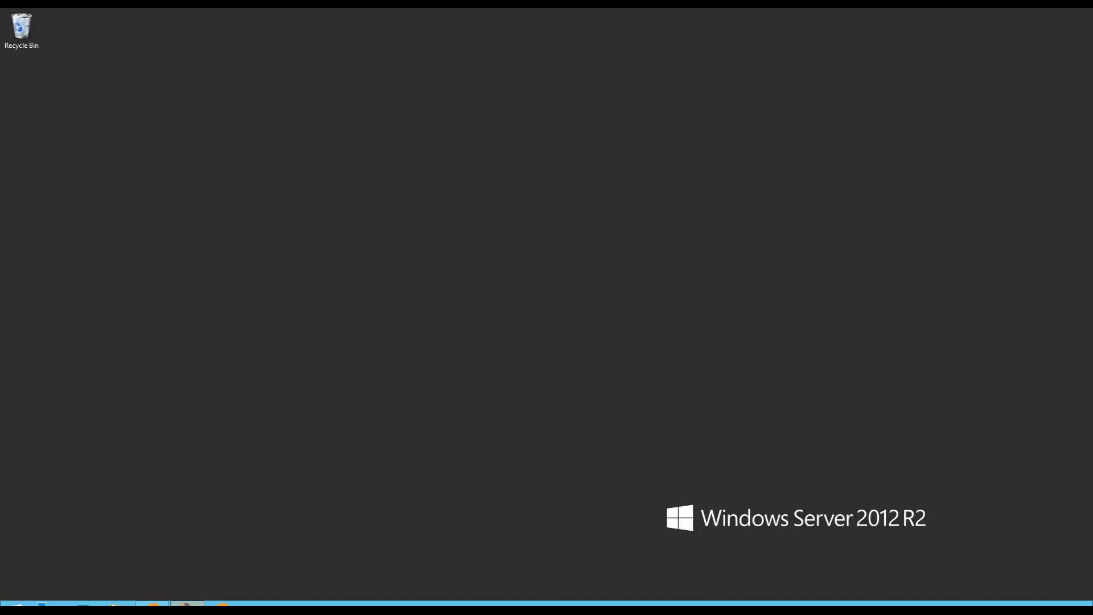
pyautogui.click(153, 603)
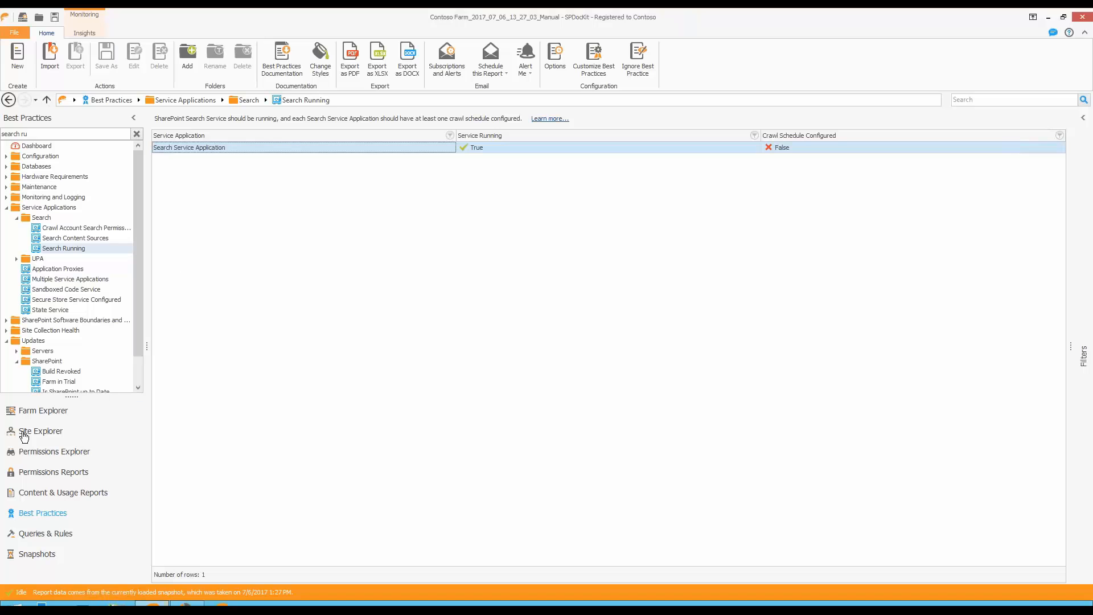
pyautogui.click(17, 34)
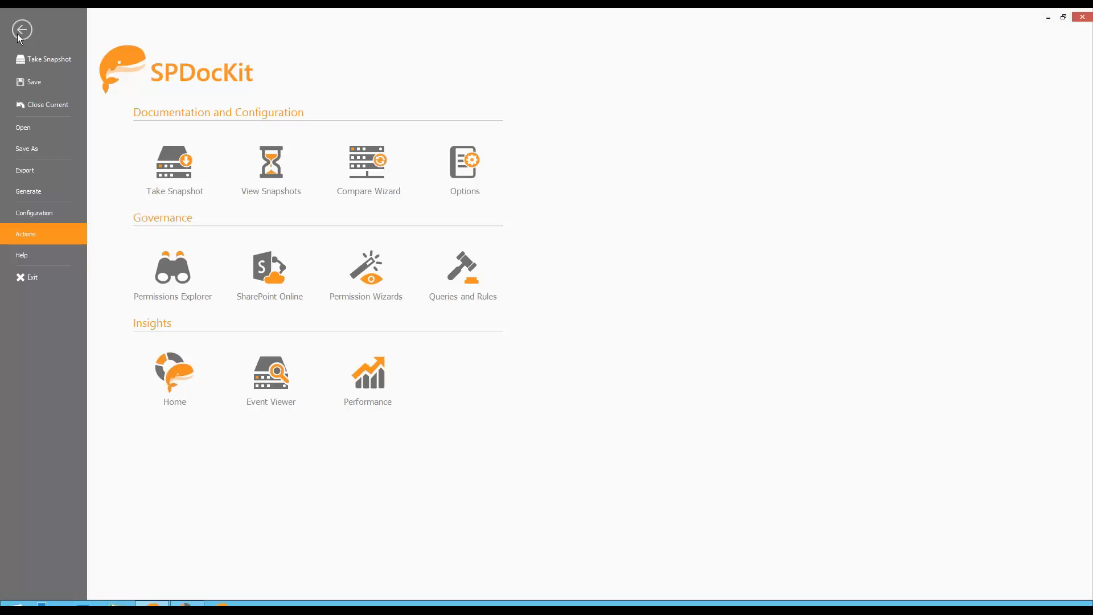
pyautogui.click(176, 268)
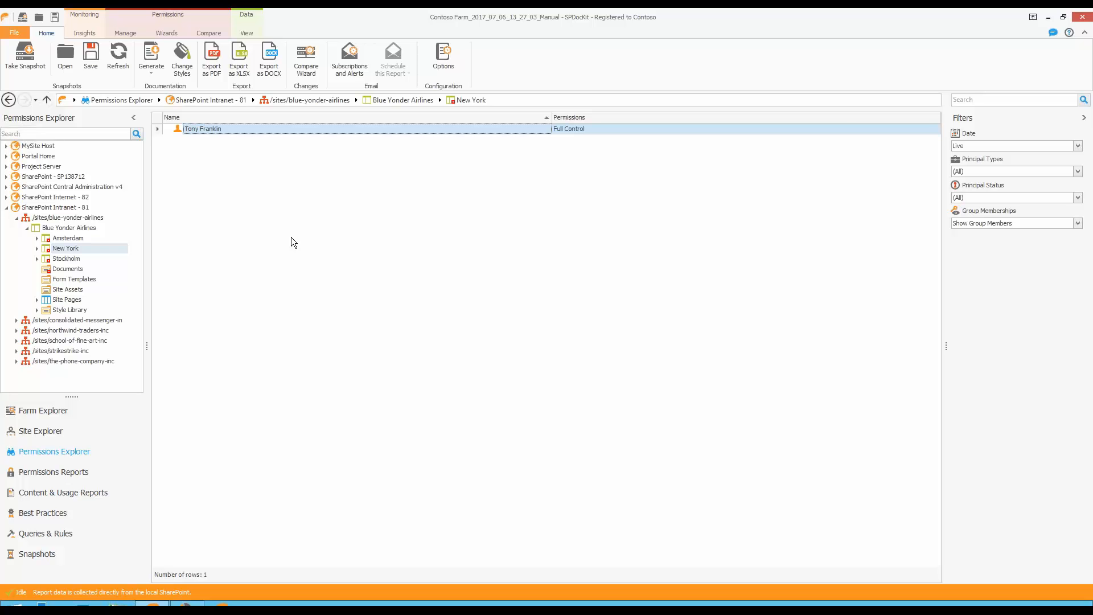
# Grant an individual user Full Control permissions directly on the New York subsite, finding the user by first name.
pyautogui.click(123, 33)
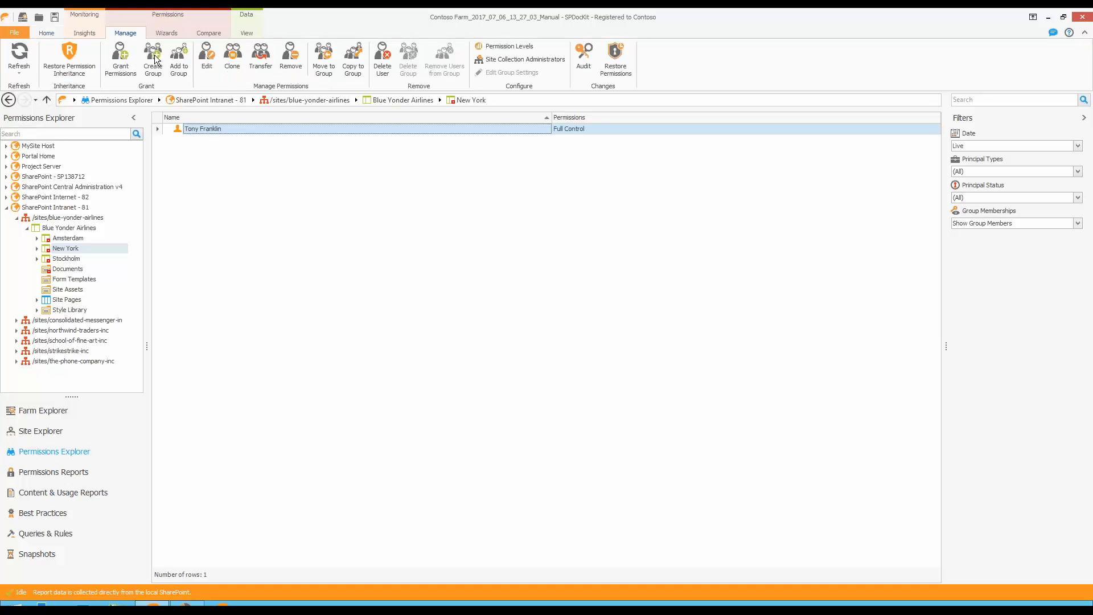
pyautogui.click(126, 61)
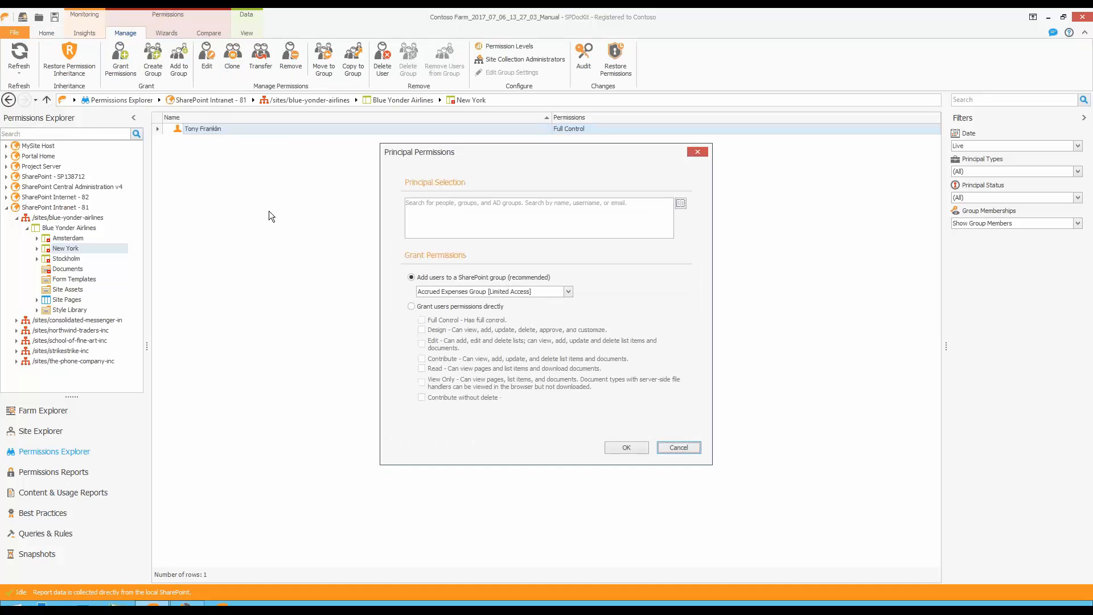
pyautogui.click(536, 221)
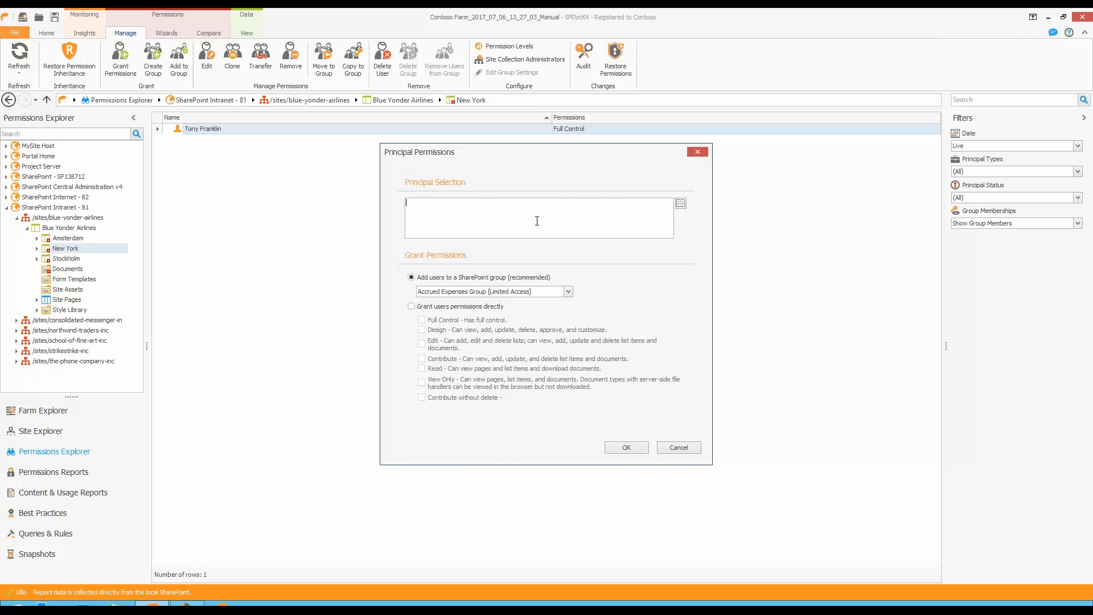
pyautogui.write('john')
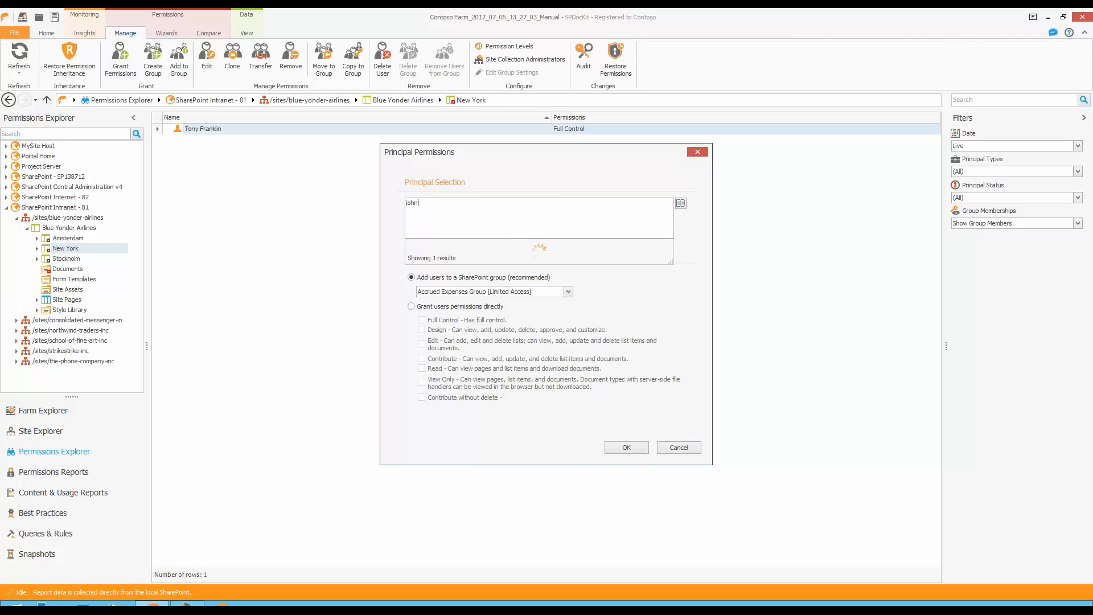
pyautogui.click(521, 243)
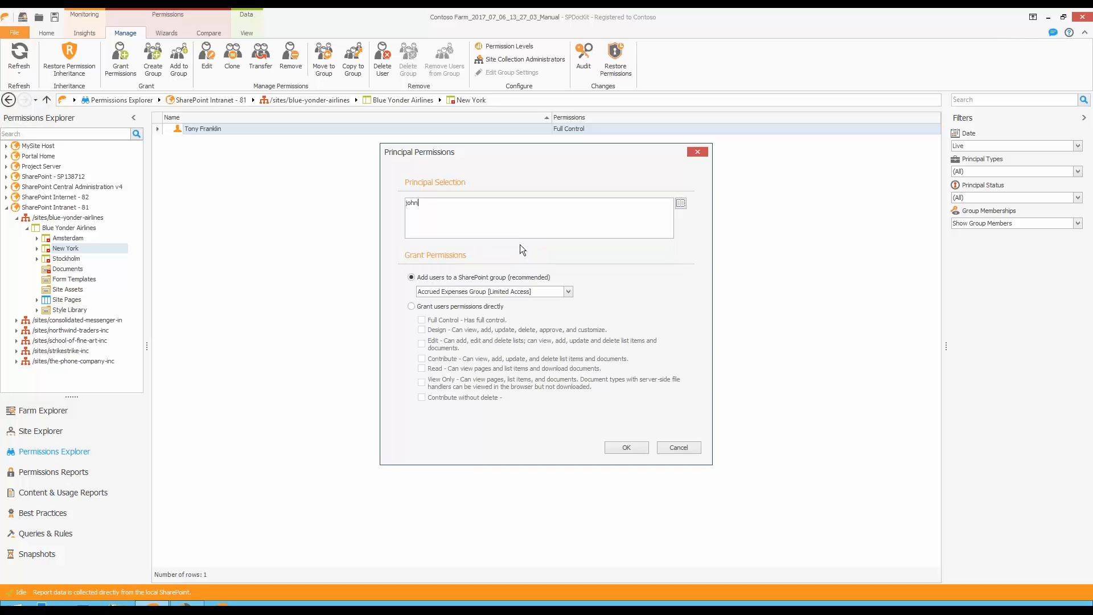
pyautogui.click(411, 306)
pyautogui.click(421, 320)
pyautogui.click(634, 450)
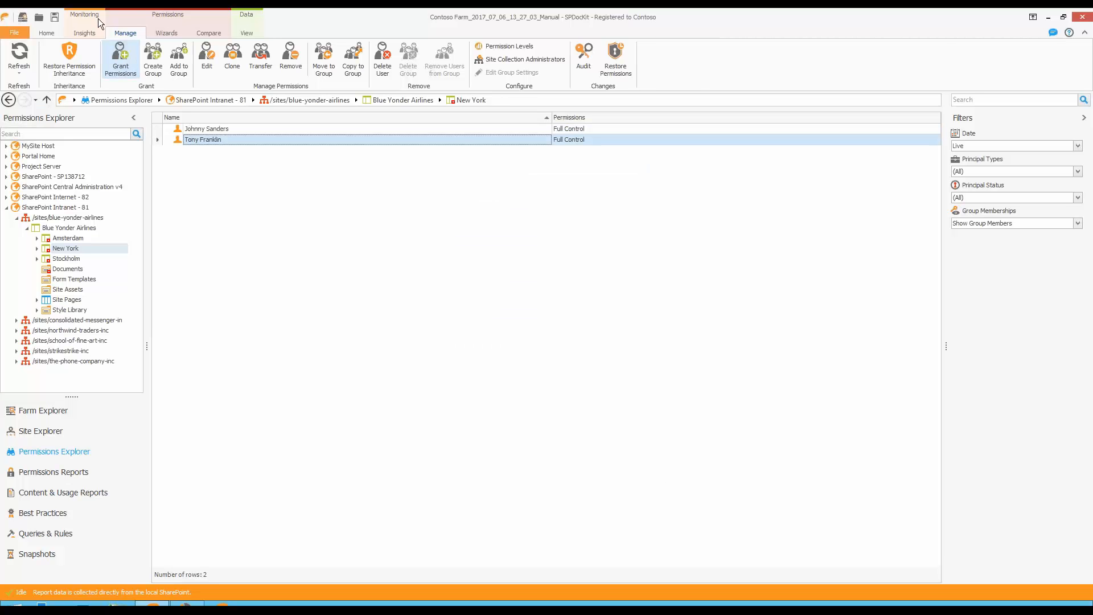
# Grant the Marketing group Contribute permissions directly on the New York subsite.
pyautogui.click(120, 57)
pyautogui.click(510, 203)
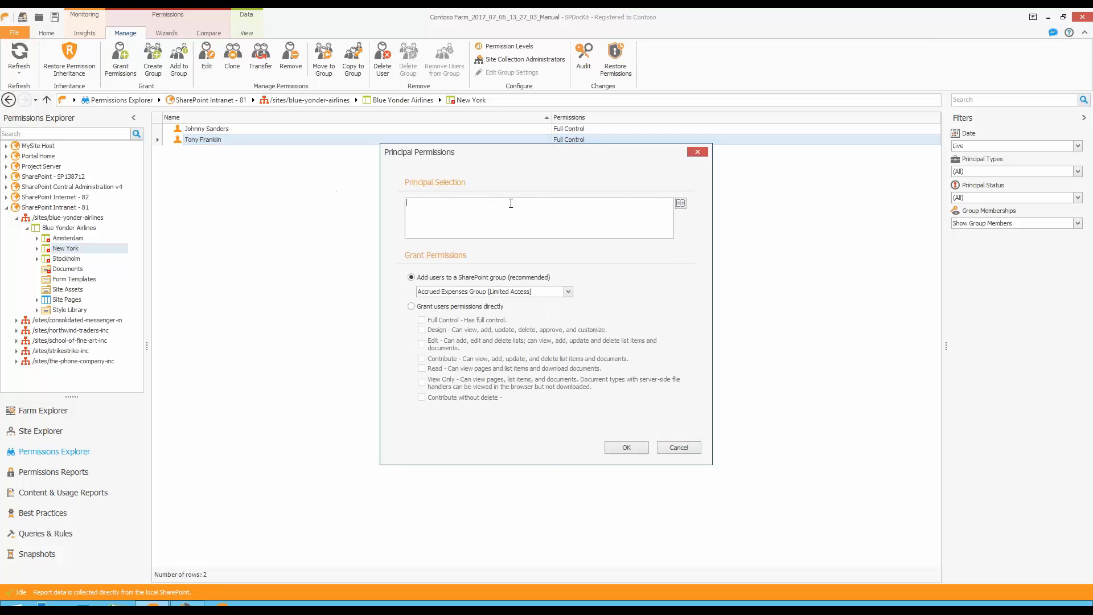
pyautogui.write('marke')
pyautogui.click(459, 254)
pyautogui.click(411, 307)
pyautogui.click(422, 359)
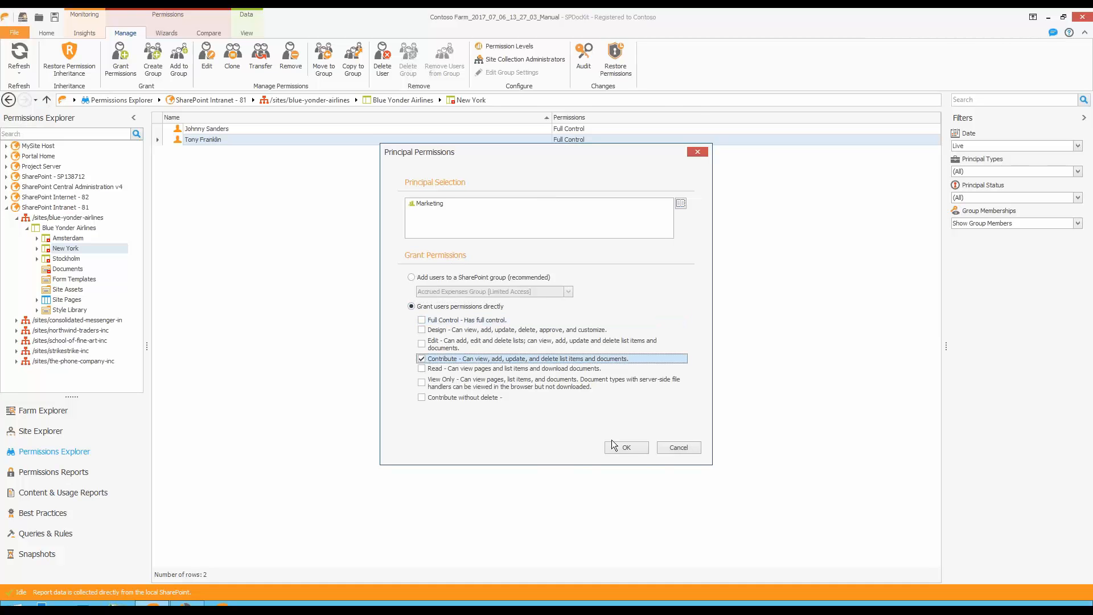
pyautogui.click(615, 446)
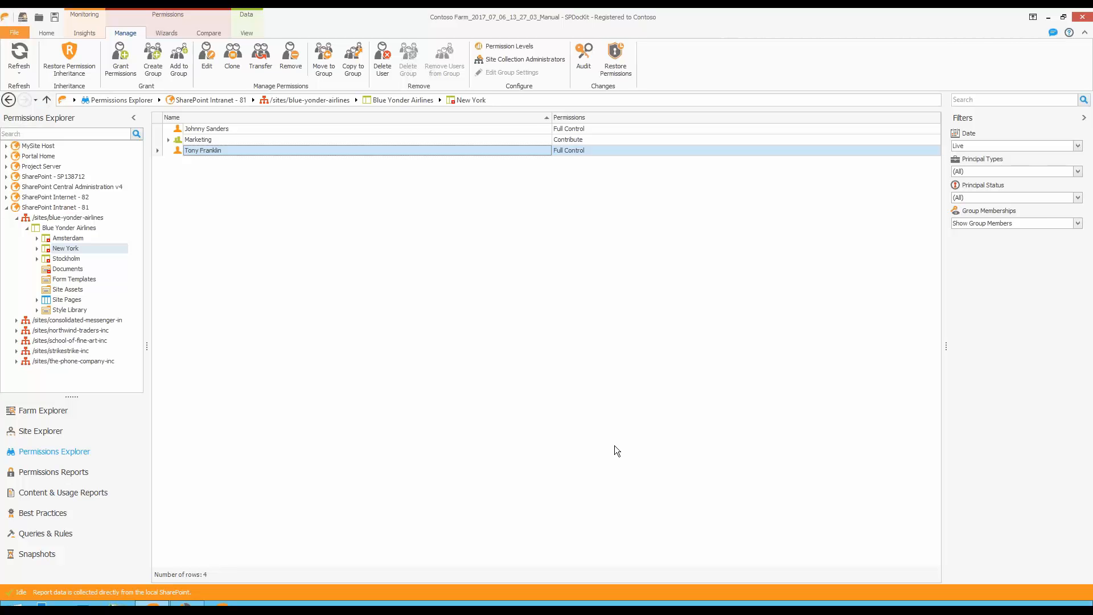
# Set up a permissions restore on the New York subsite with all restore options, using the 7/6/2017 1:27:03 PM snapshot.
pyautogui.click(617, 59)
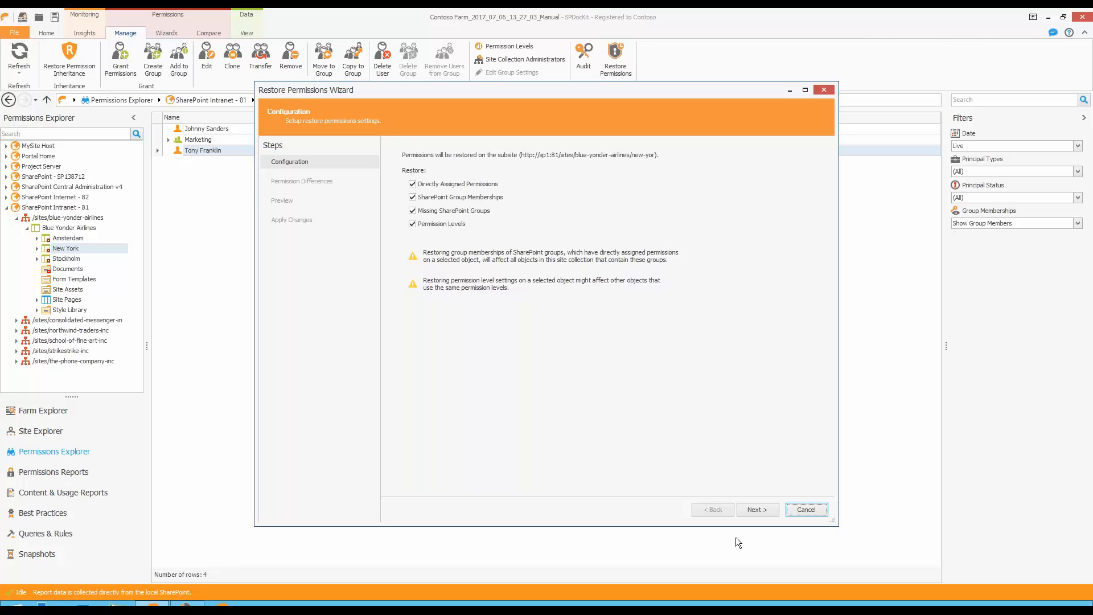
pyautogui.click(748, 512)
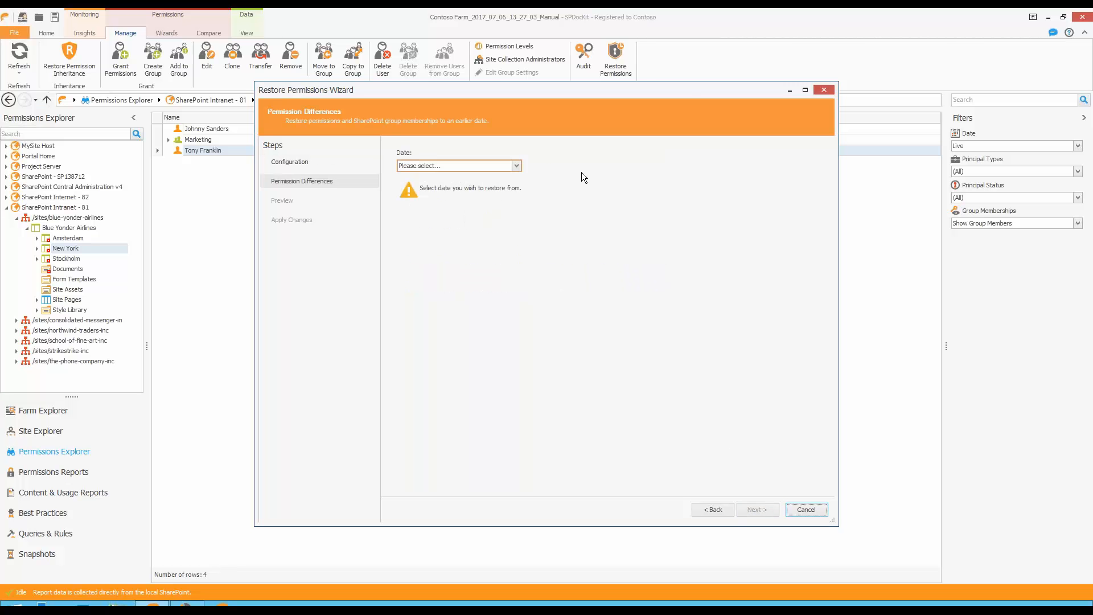
pyautogui.click(516, 165)
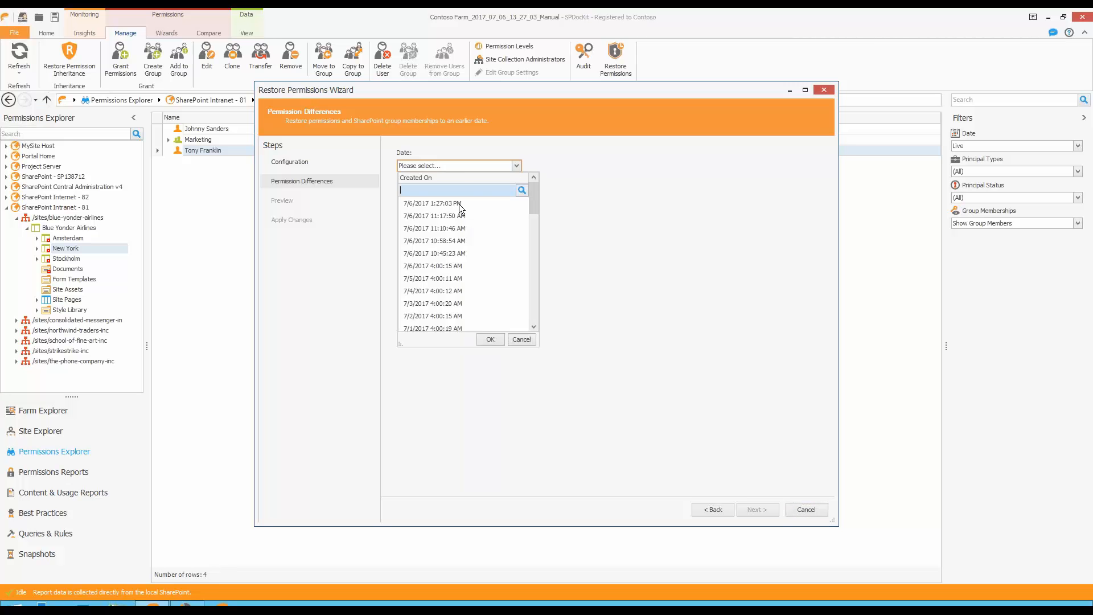
pyautogui.click(433, 203)
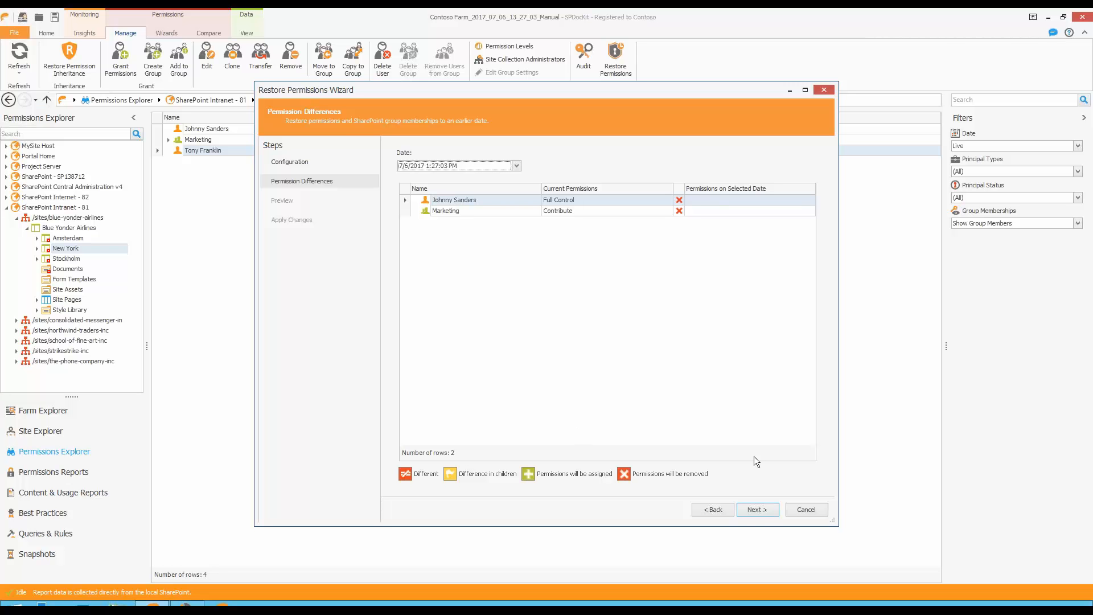
pyautogui.click(756, 510)
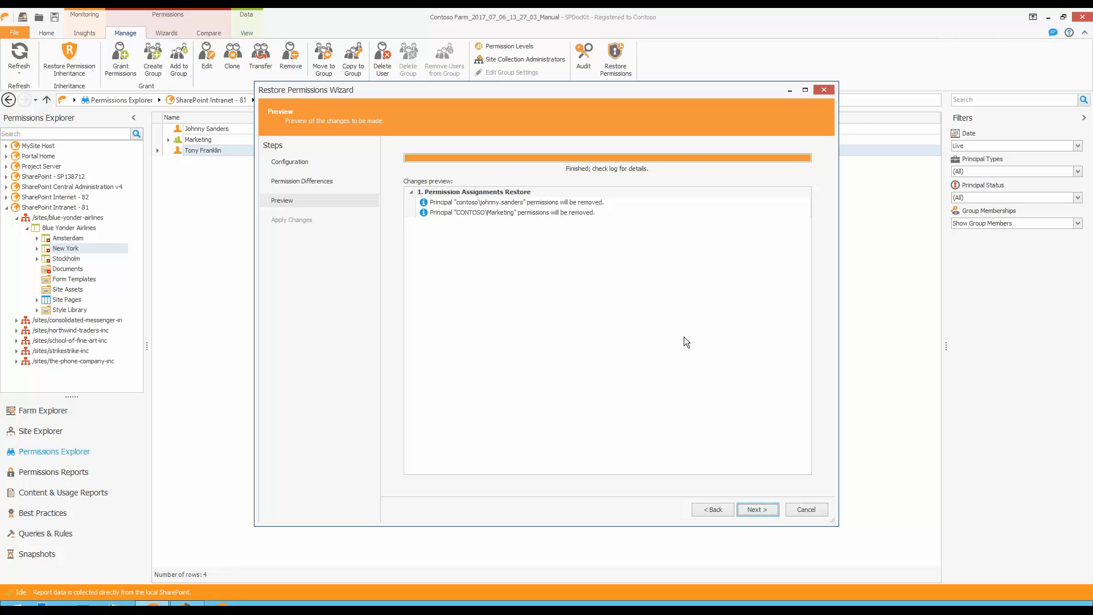
# Review the previewed permission removals and apply the restore, entering the requested confirmation code and finishing the wizard.
pyautogui.click(478, 203)
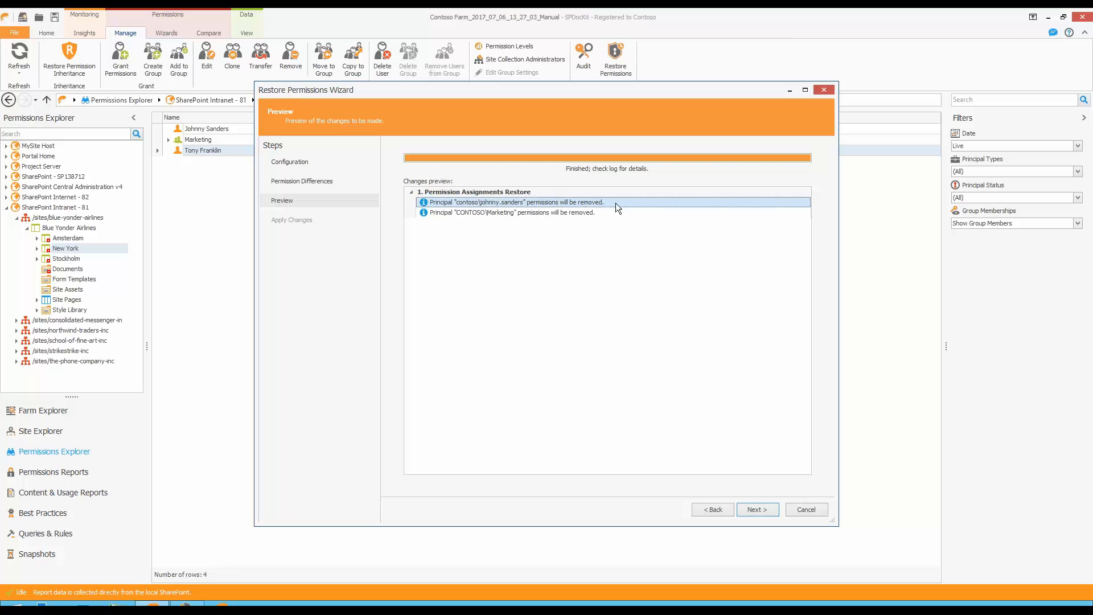
pyautogui.click(529, 213)
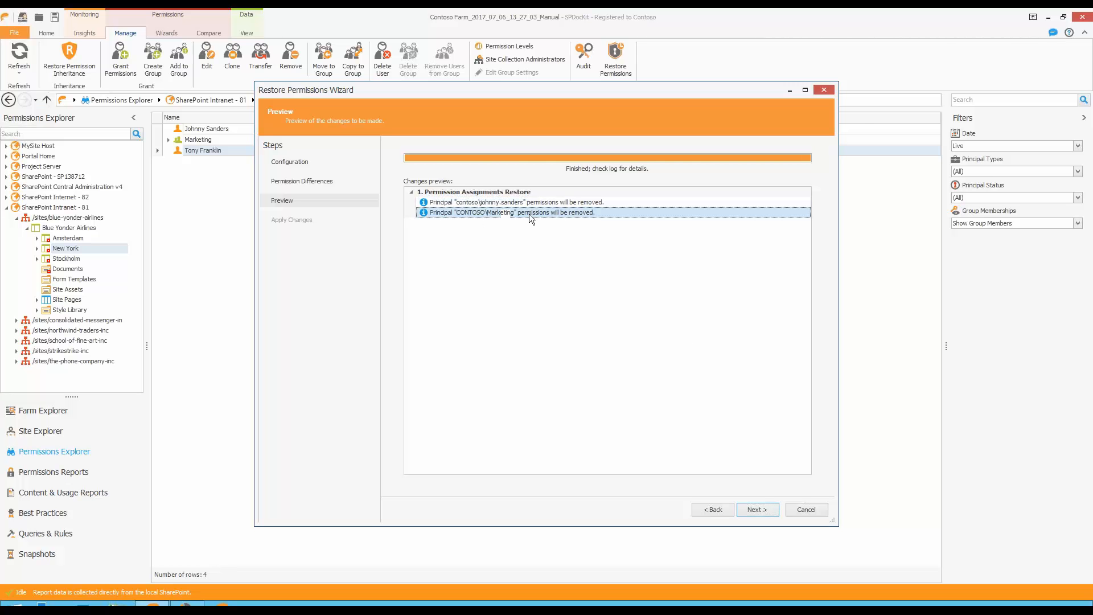
pyautogui.click(759, 512)
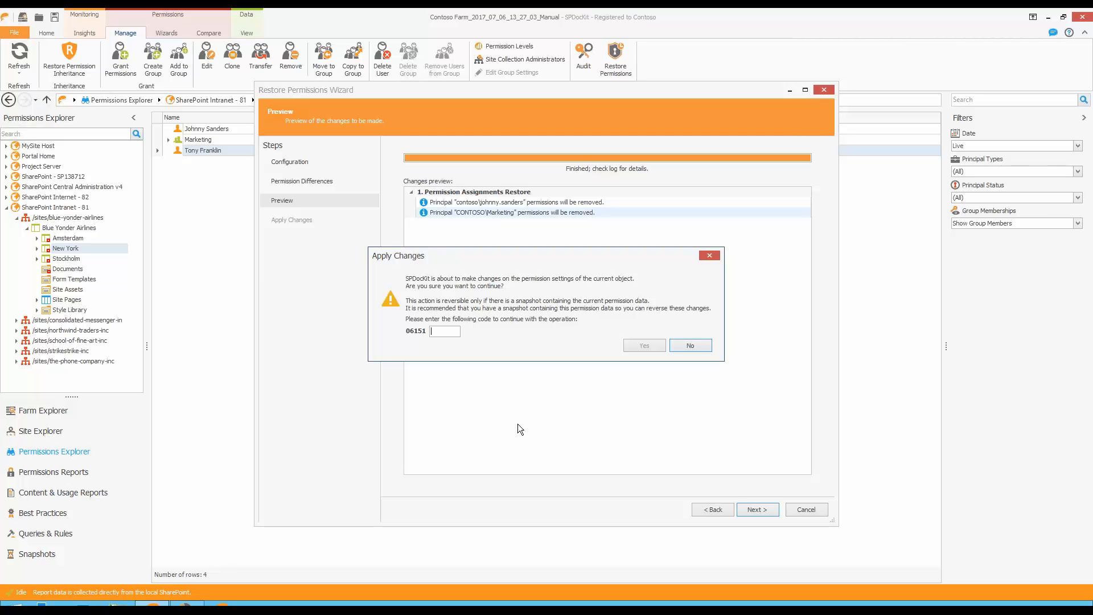
pyautogui.write('06151')
pyautogui.click(642, 346)
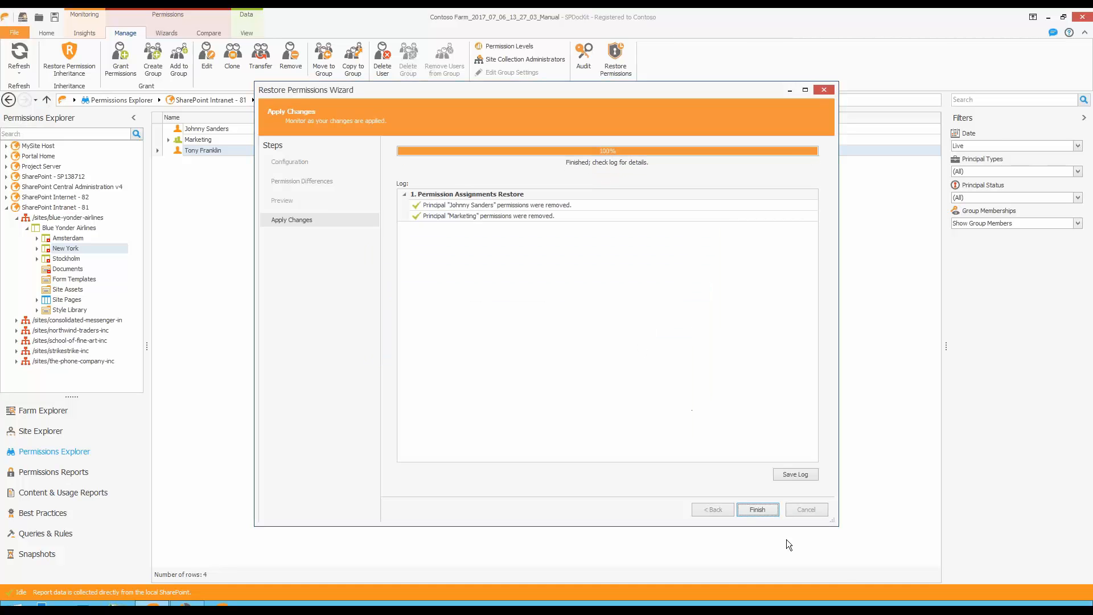
pyautogui.click(754, 509)
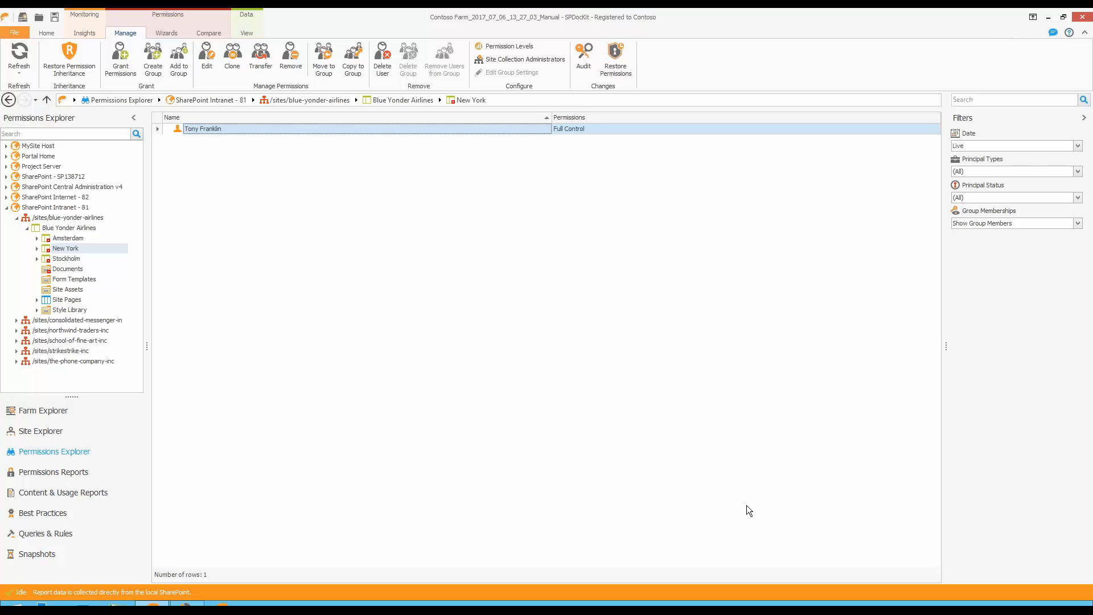
# Audit the New York subsite's permission changes, examining the broken inheritance, granted and removed entries and the available action filters.
pyautogui.click(585, 56)
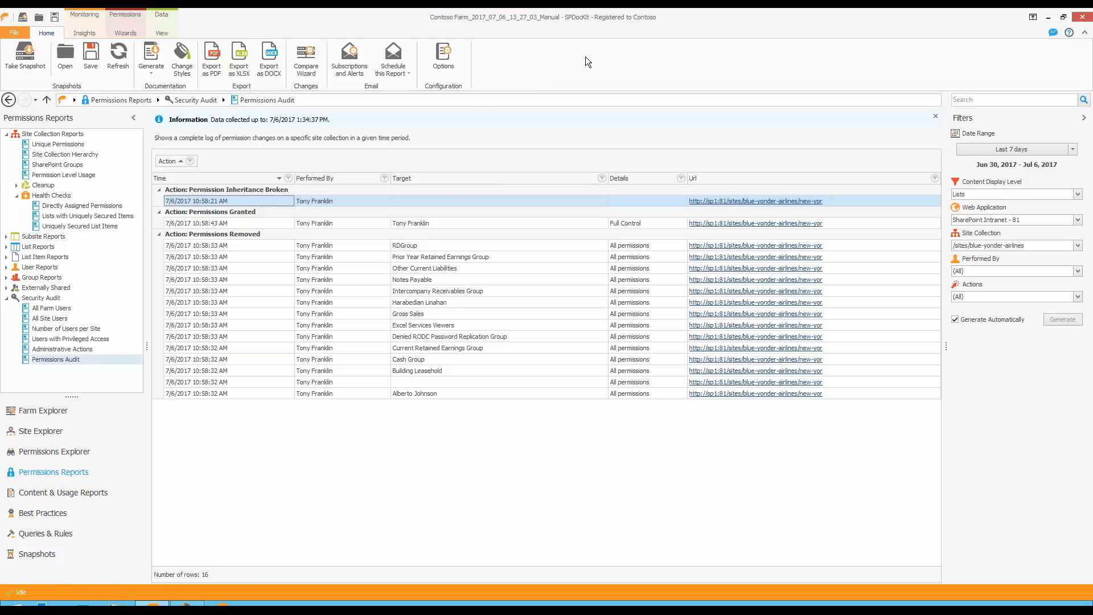
pyautogui.click(230, 223)
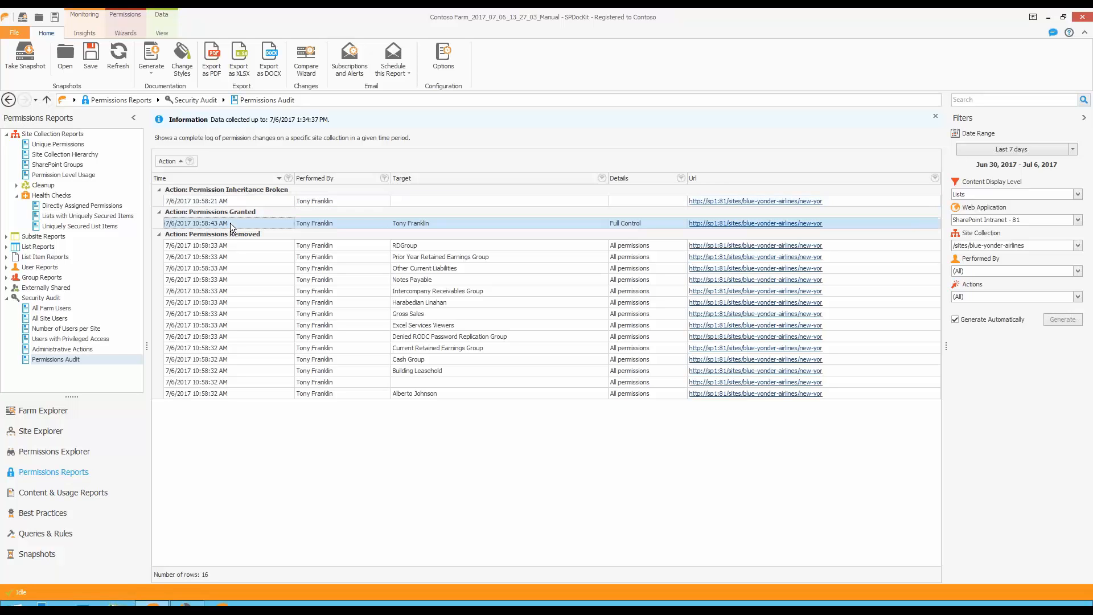
pyautogui.click(247, 282)
pyautogui.click(247, 245)
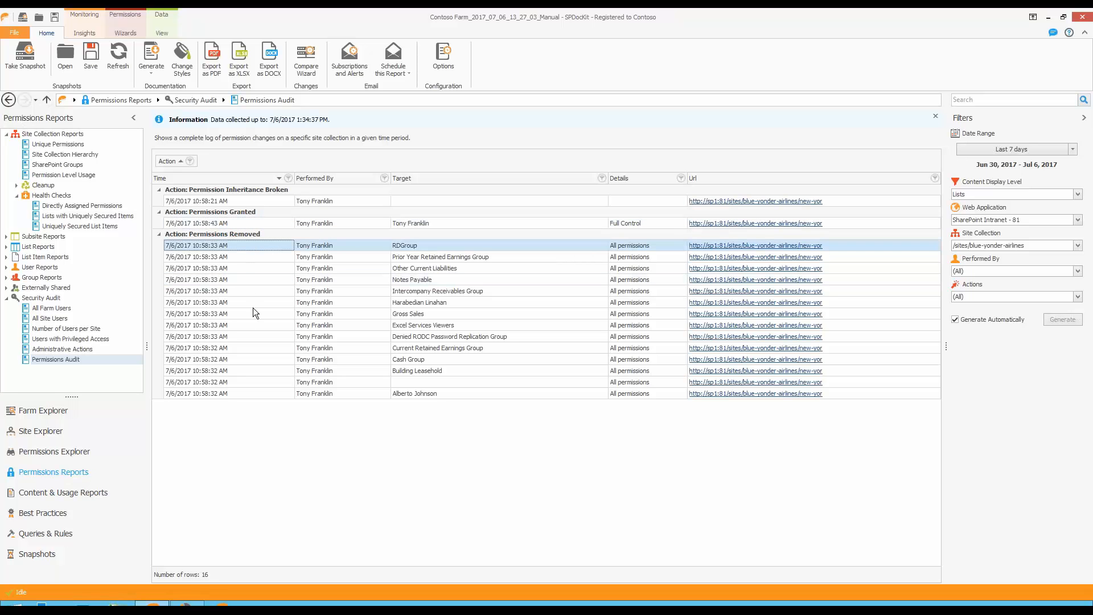
pyautogui.click(248, 201)
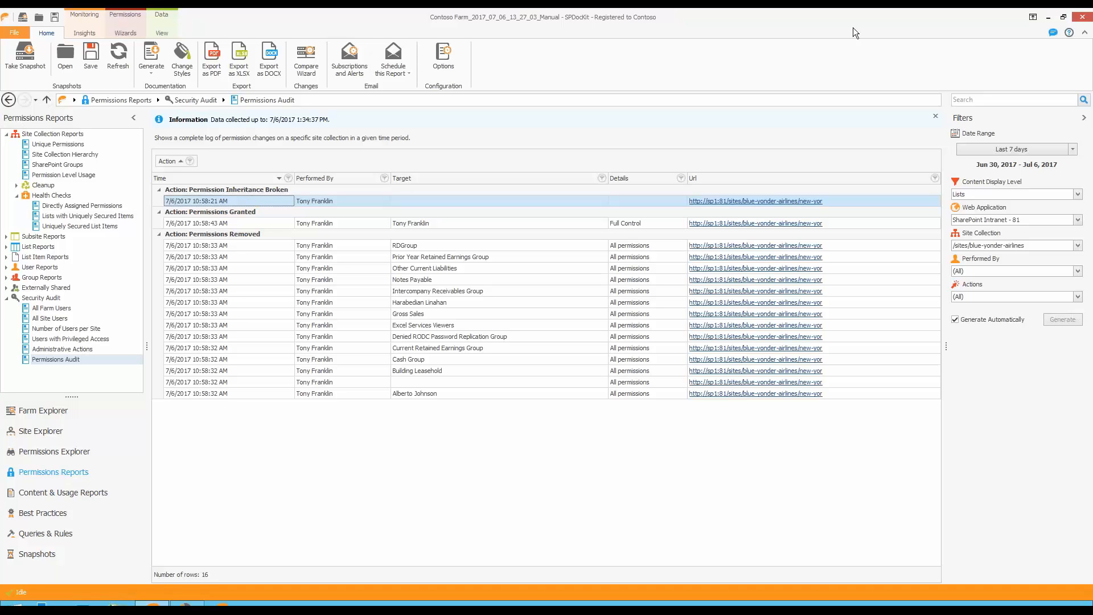
pyautogui.click(1077, 296)
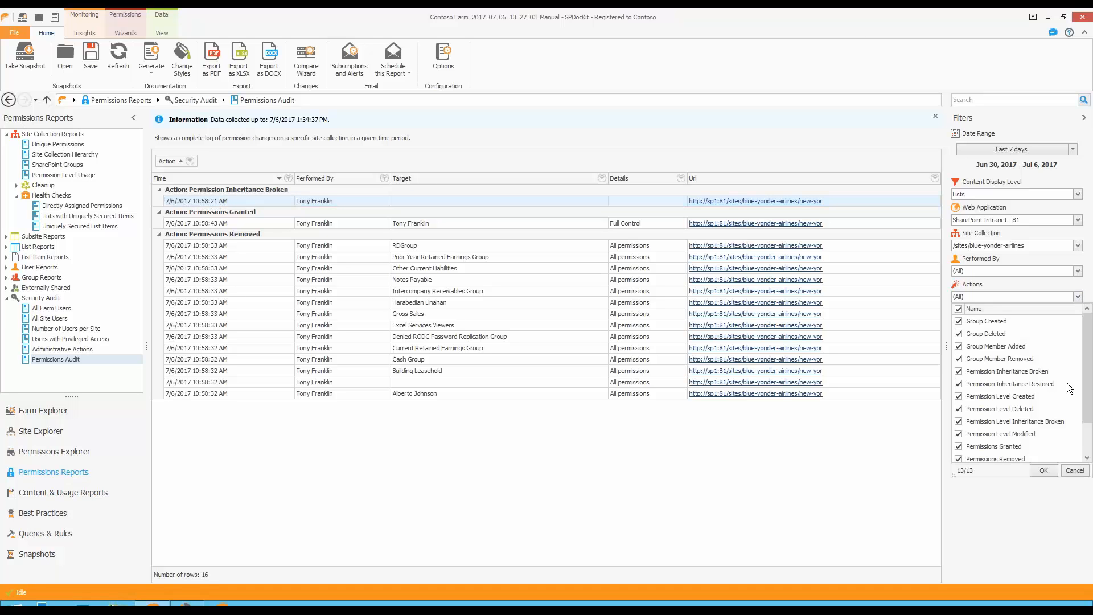
pyautogui.scroll(1, 1063, 370)
pyautogui.click(1074, 470)
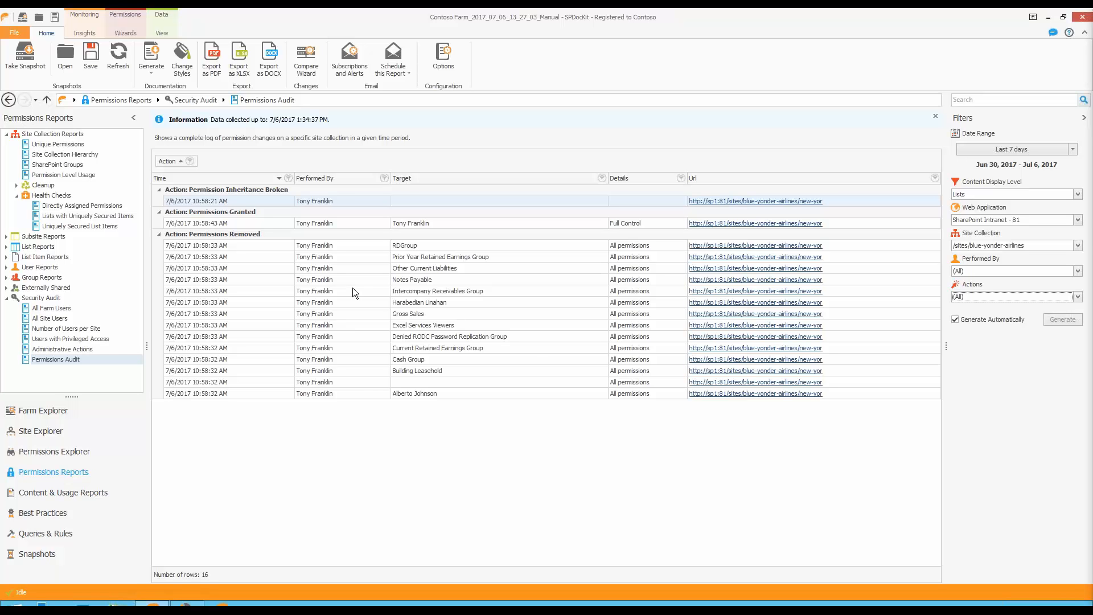
# Examine the Directly Assigned Permissions, Lists with Uniquely Secured Items and Uniquely Secured List Items health check reports for the site collection.
pyautogui.click(103, 208)
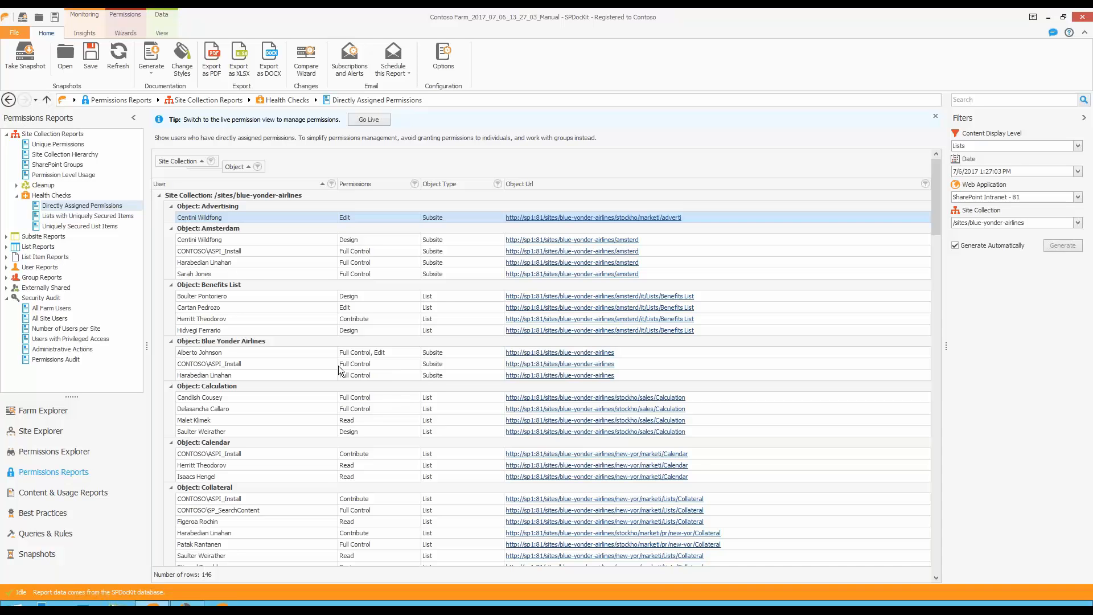
pyautogui.scroll(-5, 340, 370)
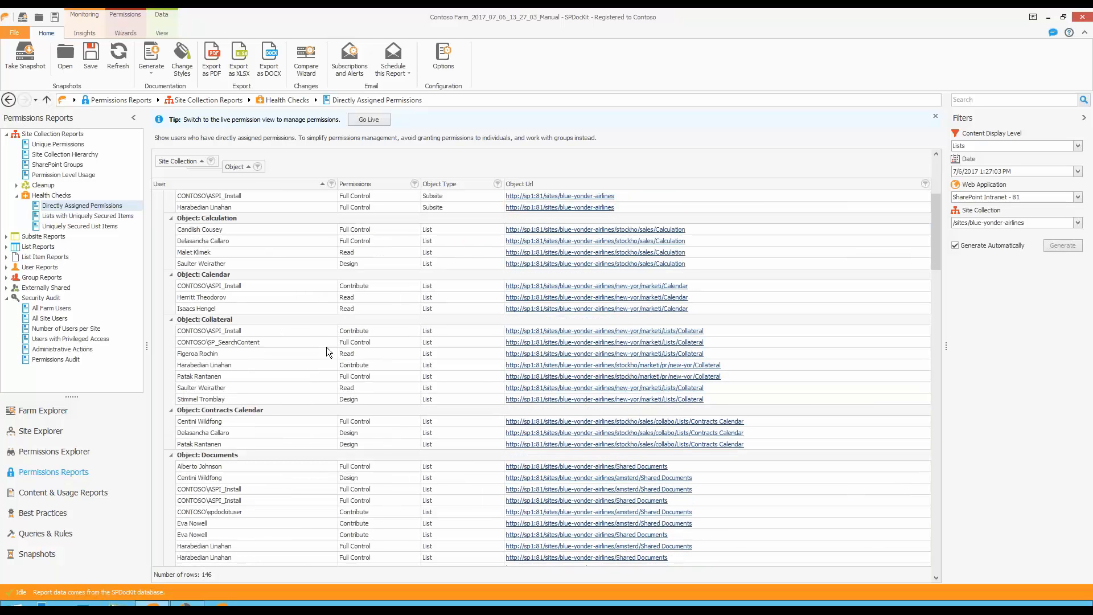
pyautogui.click(99, 217)
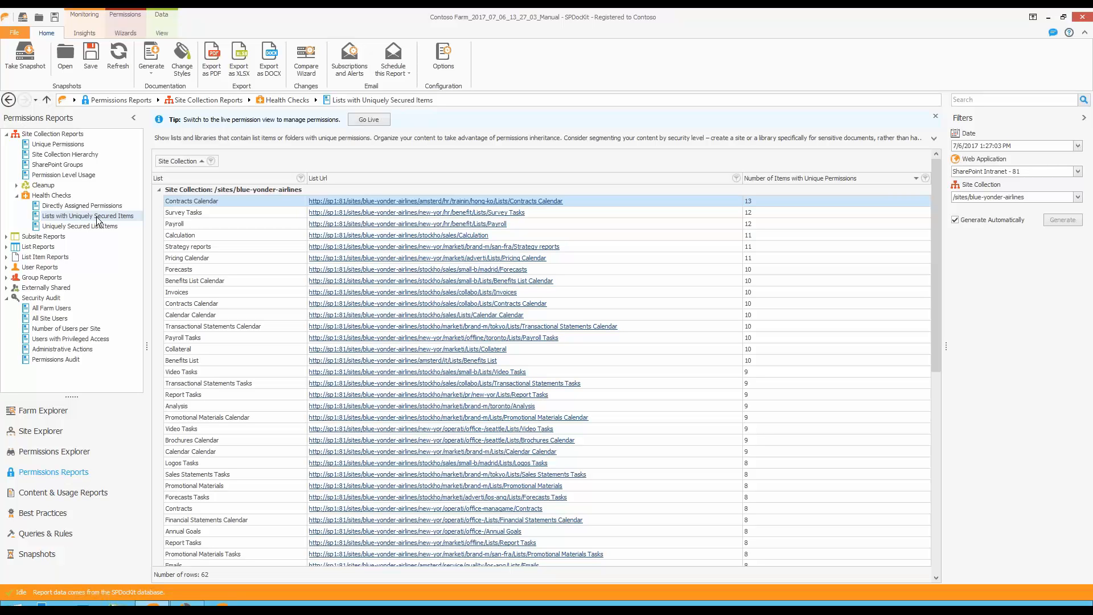
pyautogui.click(83, 226)
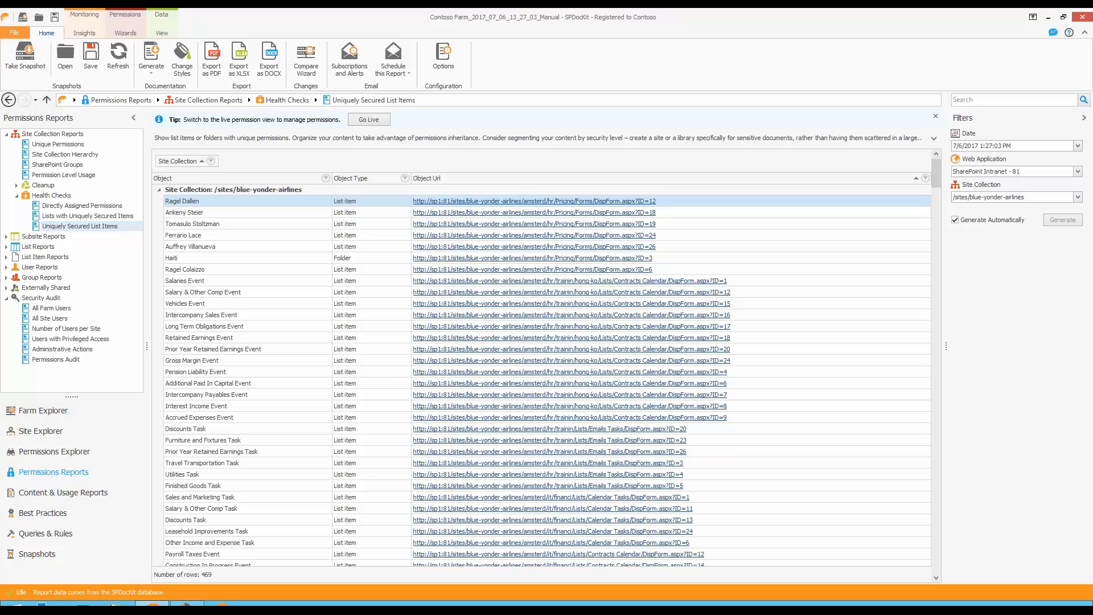
pyautogui.click(180, 315)
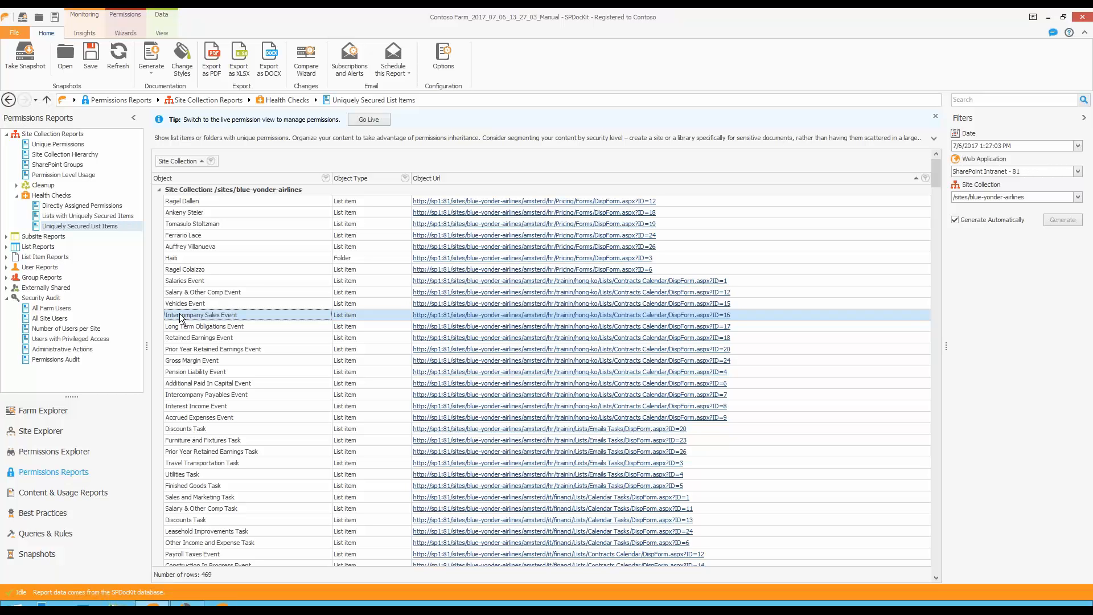
# Switch to the Farm Explorer, collapse the SQL node and view the Farm Topology diagram.
pyautogui.click(75, 415)
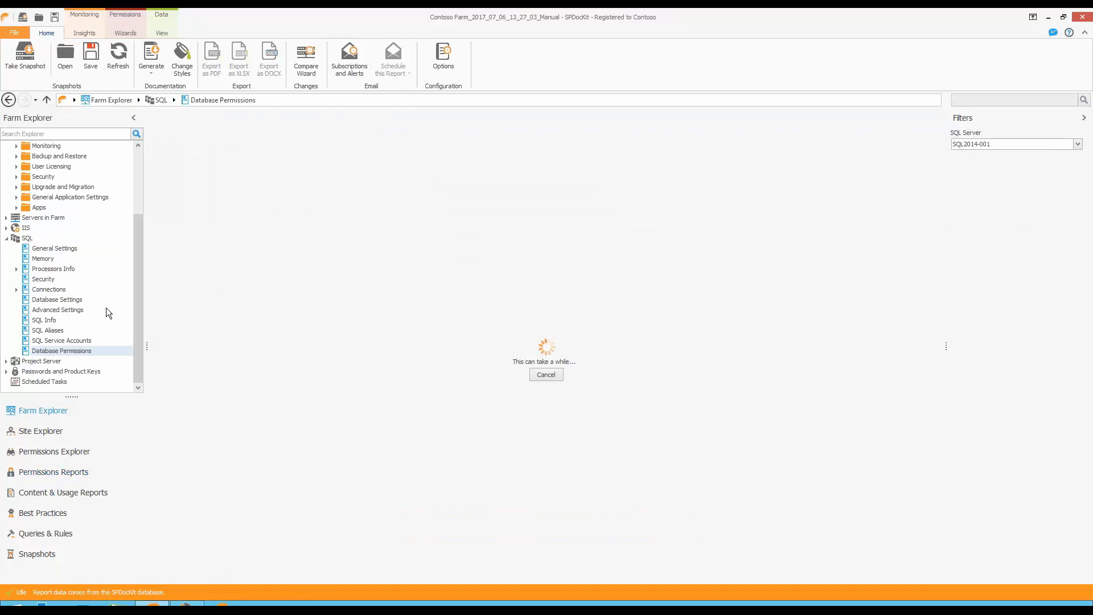
pyautogui.click(7, 237)
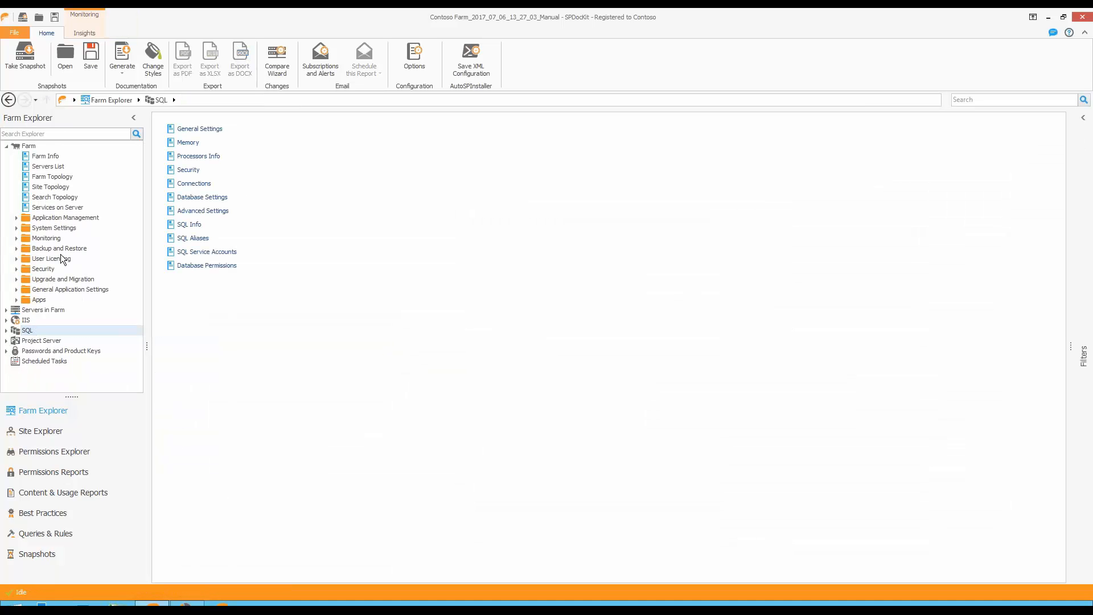
pyautogui.click(54, 178)
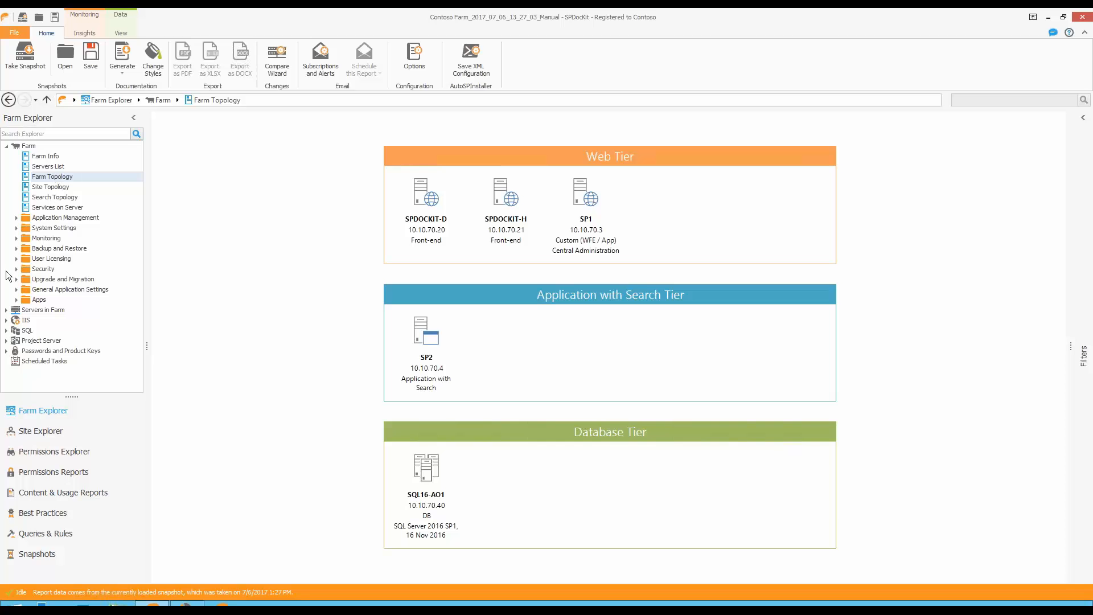
# Examine the Project Server Sites report, the available Project Server security reports and the Projects report.
pyautogui.click(6, 340)
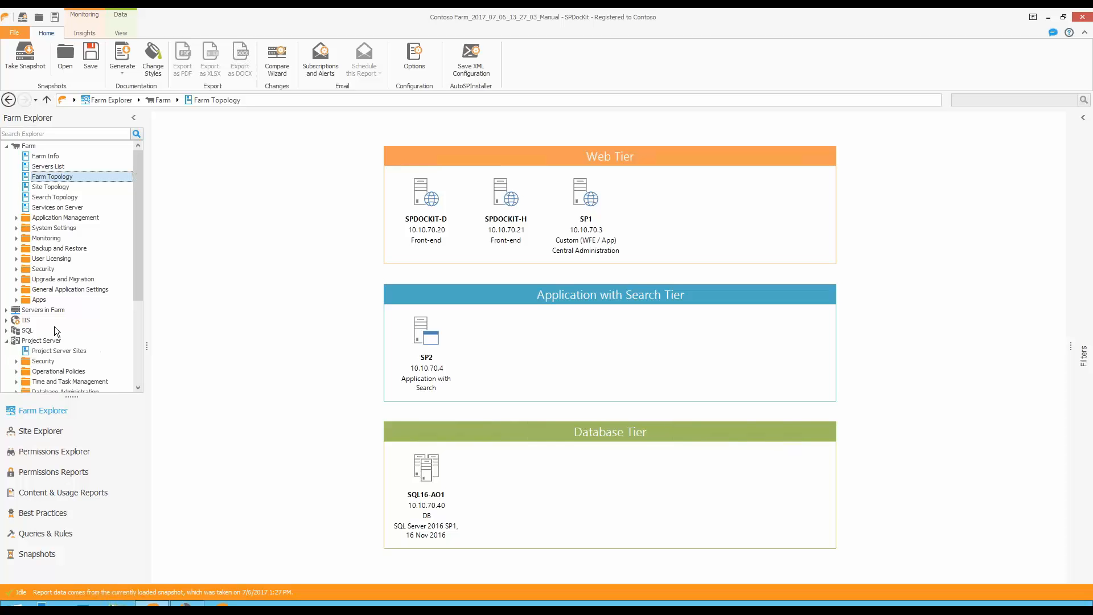
pyautogui.scroll(-2, 55, 330)
pyautogui.click(66, 290)
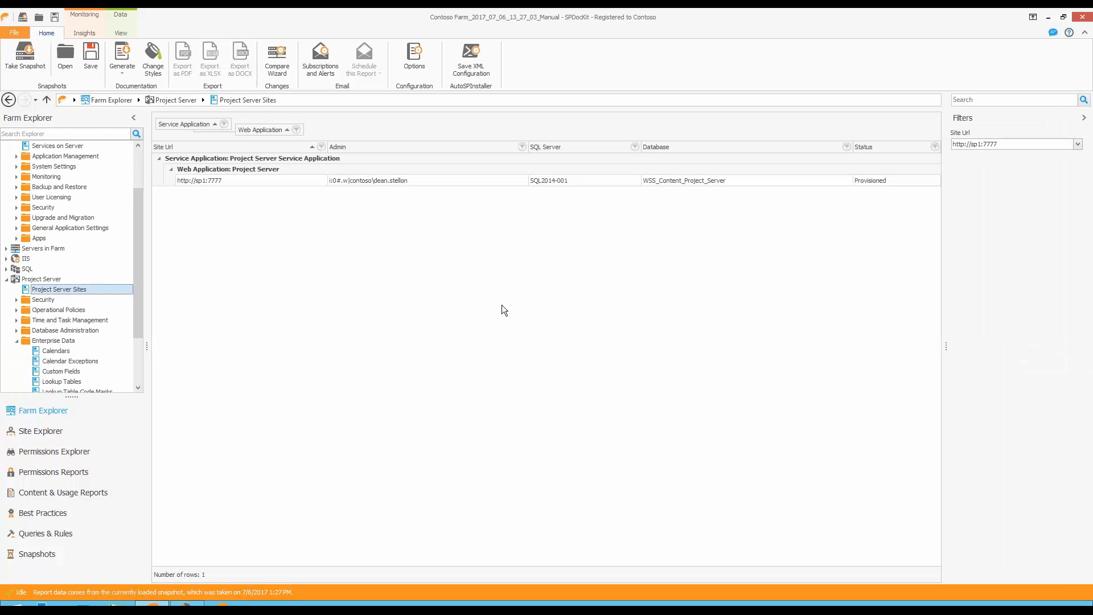
pyautogui.click(227, 184)
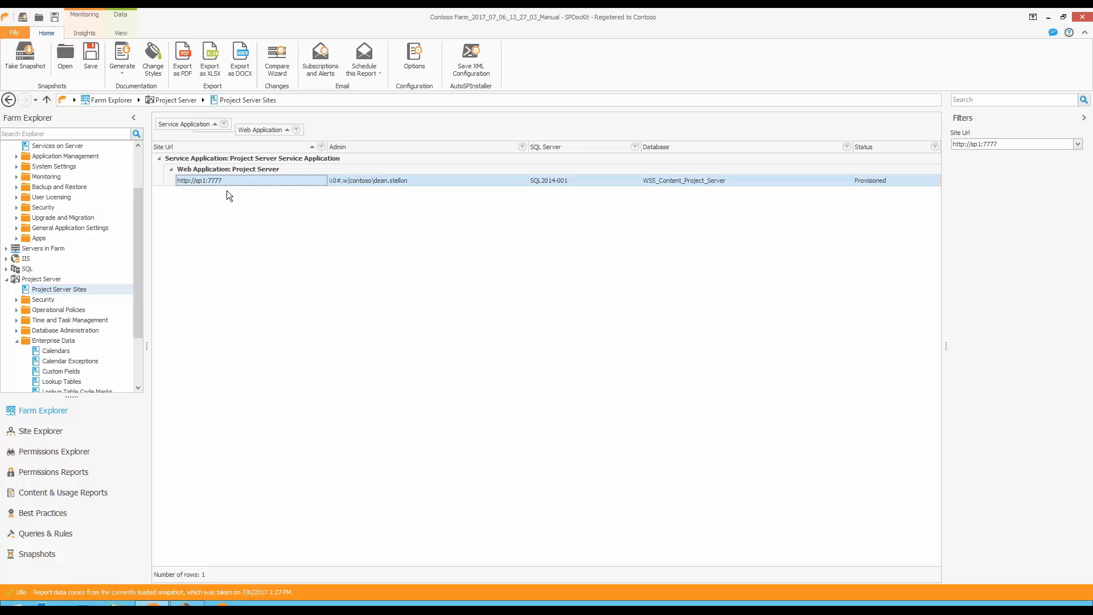
pyautogui.click(18, 300)
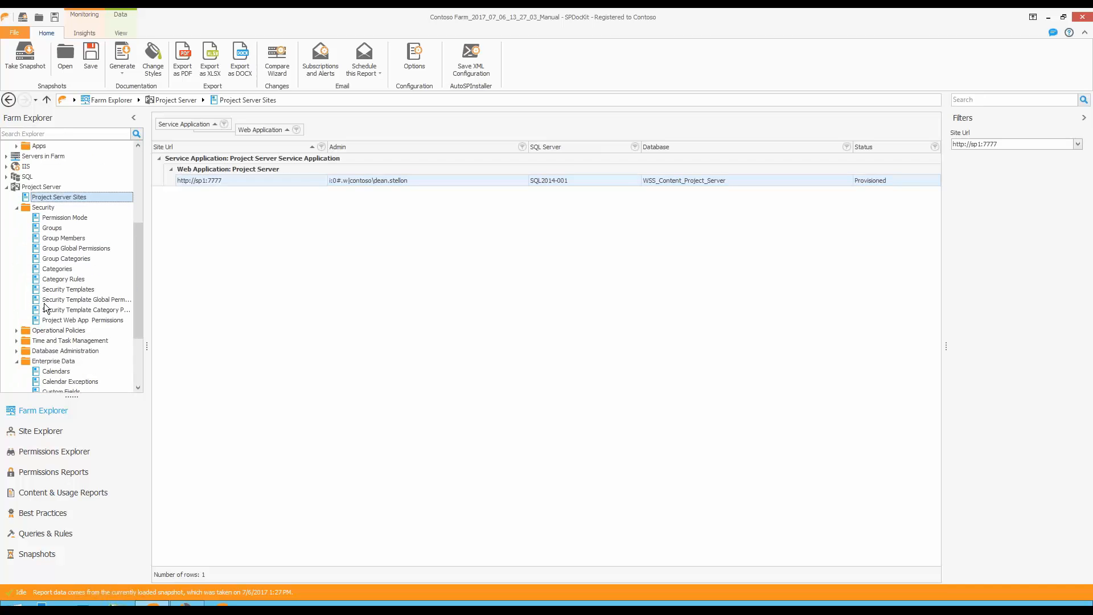
pyautogui.scroll(-3, 51, 341)
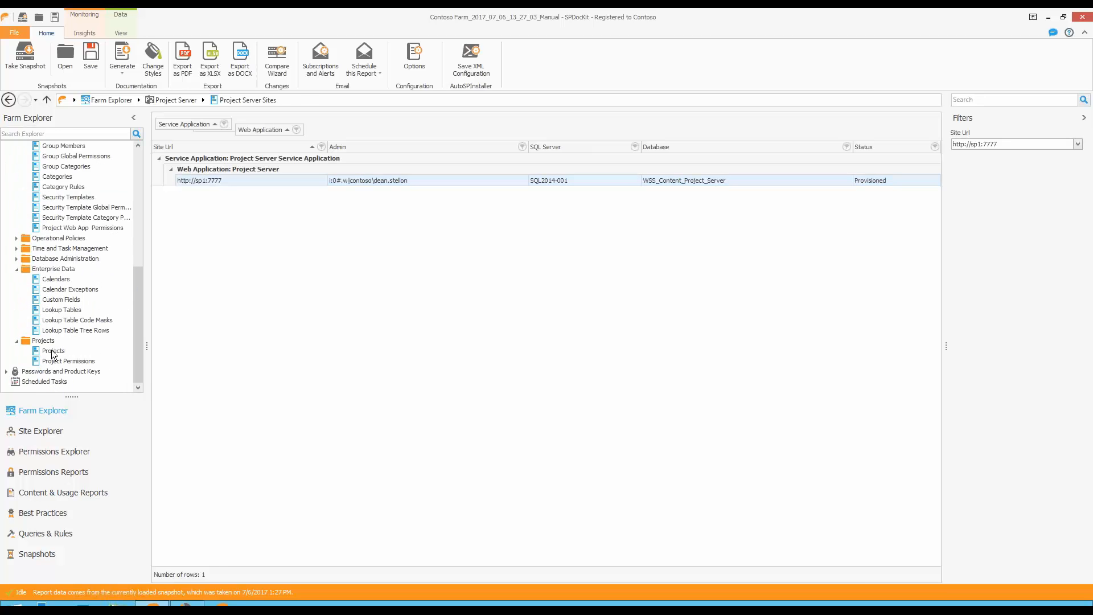
pyautogui.click(53, 351)
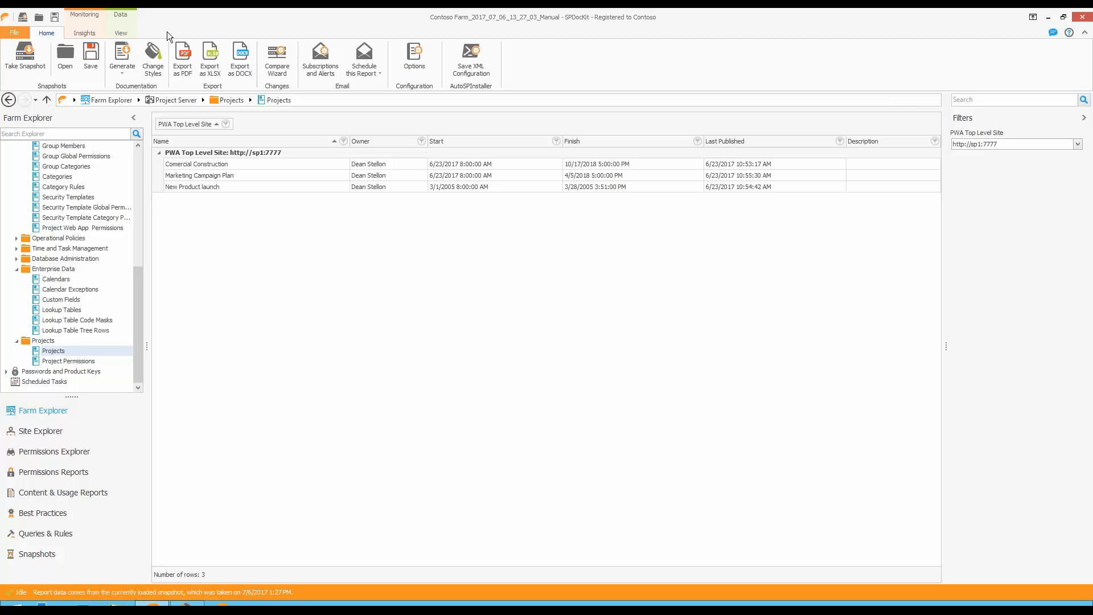
# Set up documentation generation with all items cleared except the complete Project Server section.
pyautogui.click(121, 61)
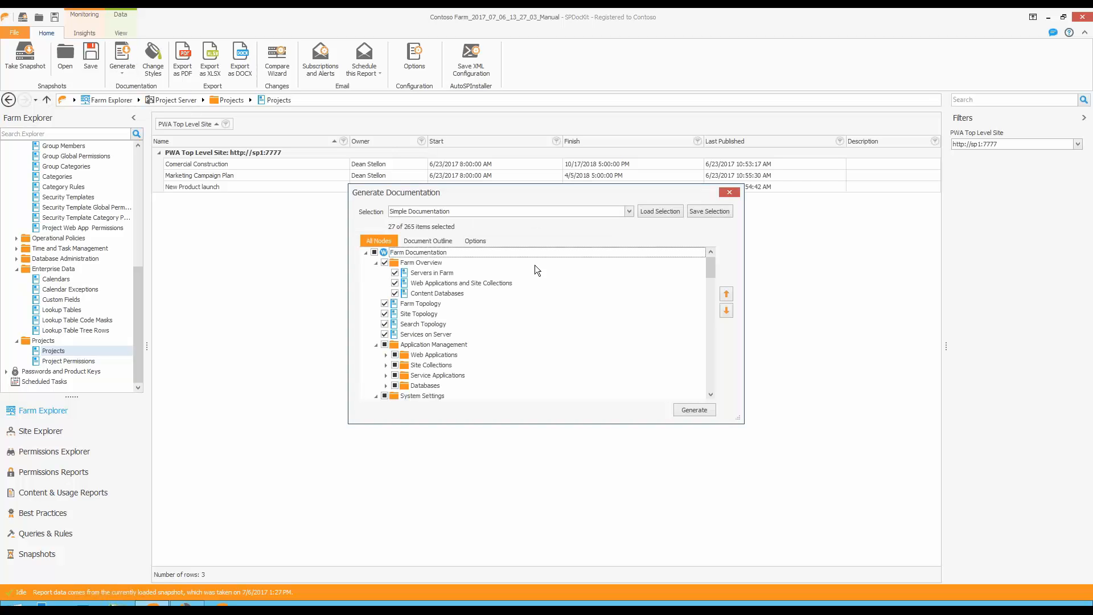
pyautogui.click(374, 252)
pyautogui.click(374, 253)
pyautogui.scroll(-10, 392, 268)
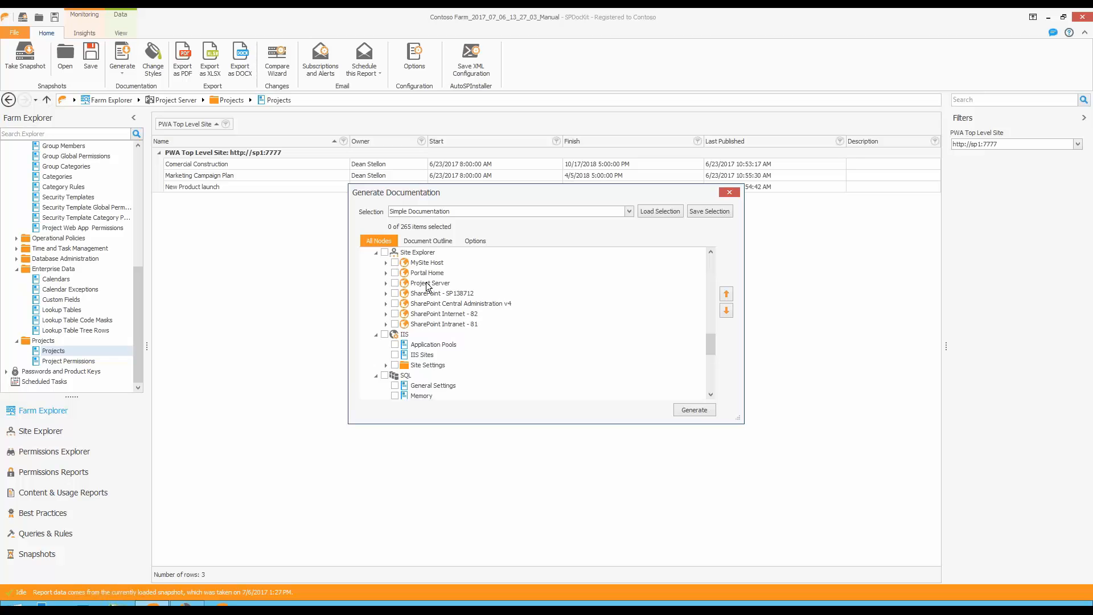
pyautogui.click(385, 263)
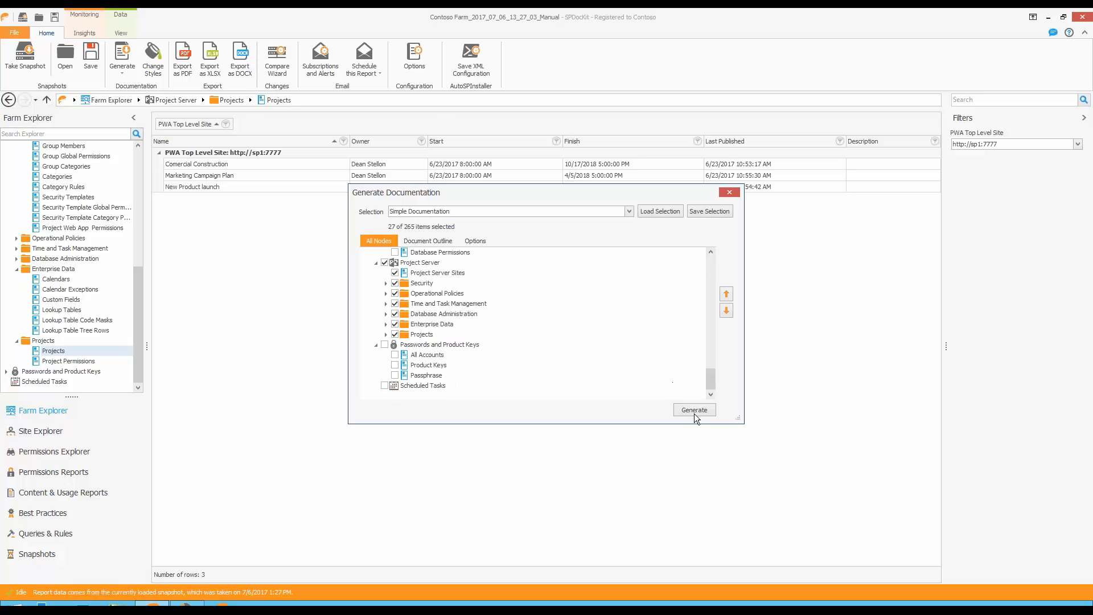
# Generate the Project Server documentation as a Word document named Project Server Docs and open the generated file.
pyautogui.click(694, 410)
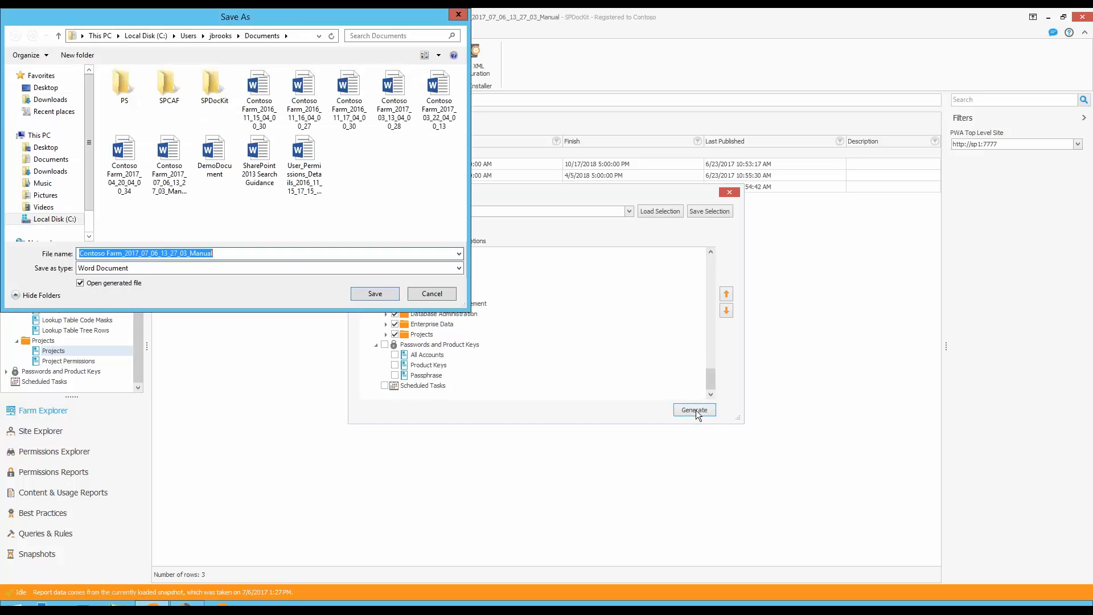
pyautogui.write('Project Ser')
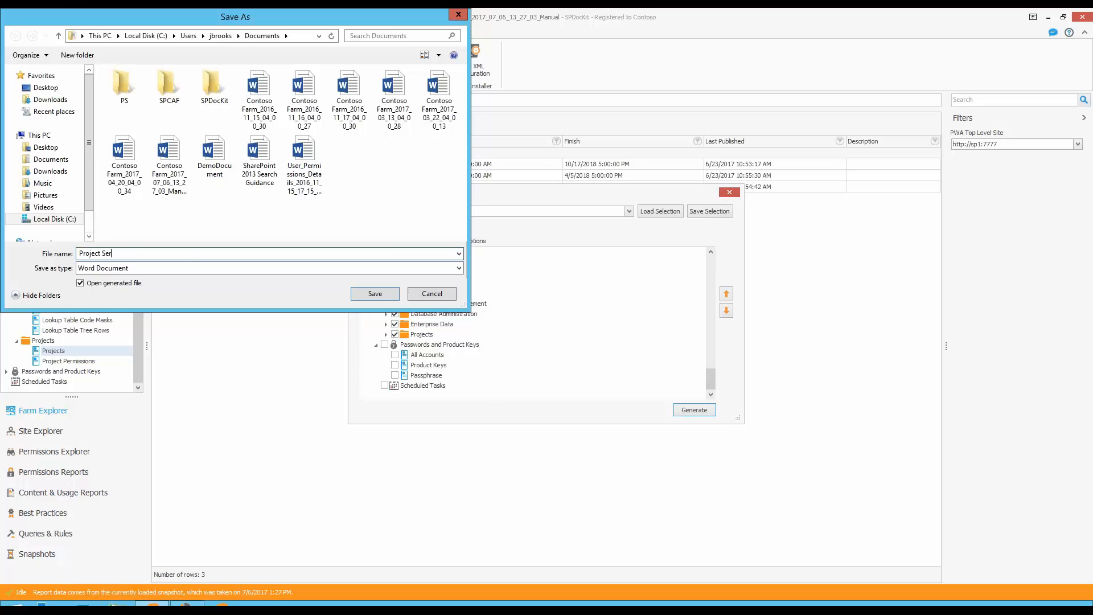
pyautogui.write('ver Docs')
pyautogui.press('Return')
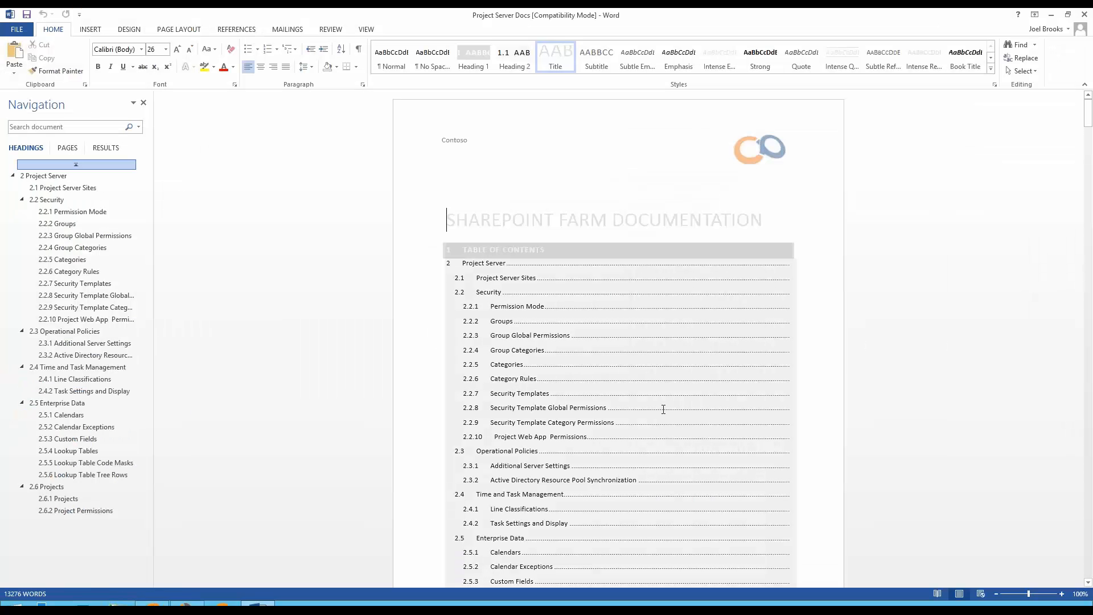
# Review the generated Project Server document from its table of contents through the Group Global Permissions pages, and close it.
pyautogui.scroll(-8, 663, 409)
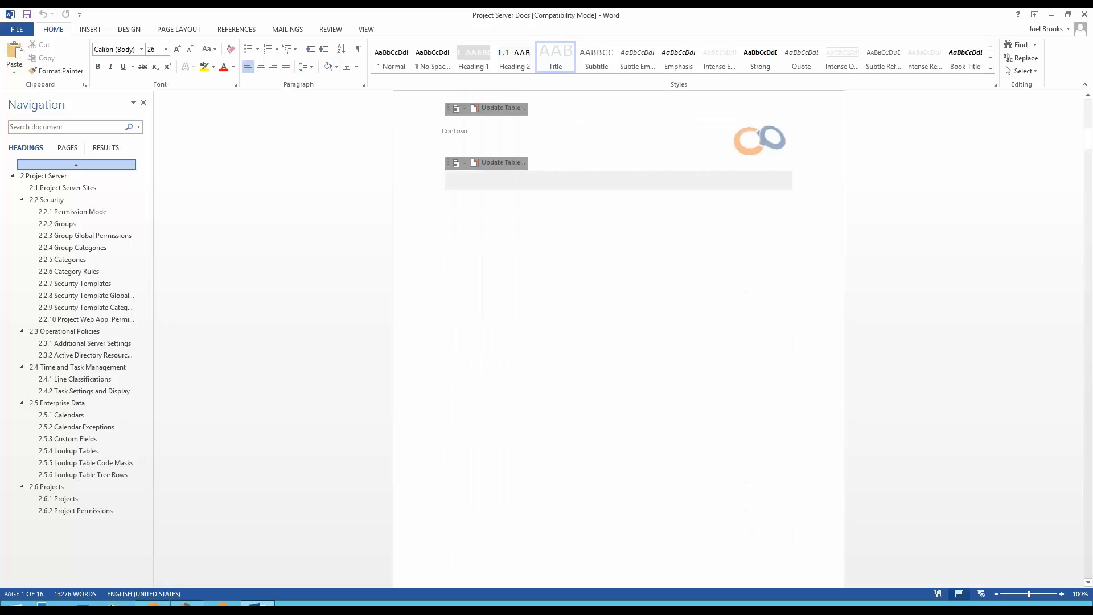
pyautogui.scroll(-10, 618, 341)
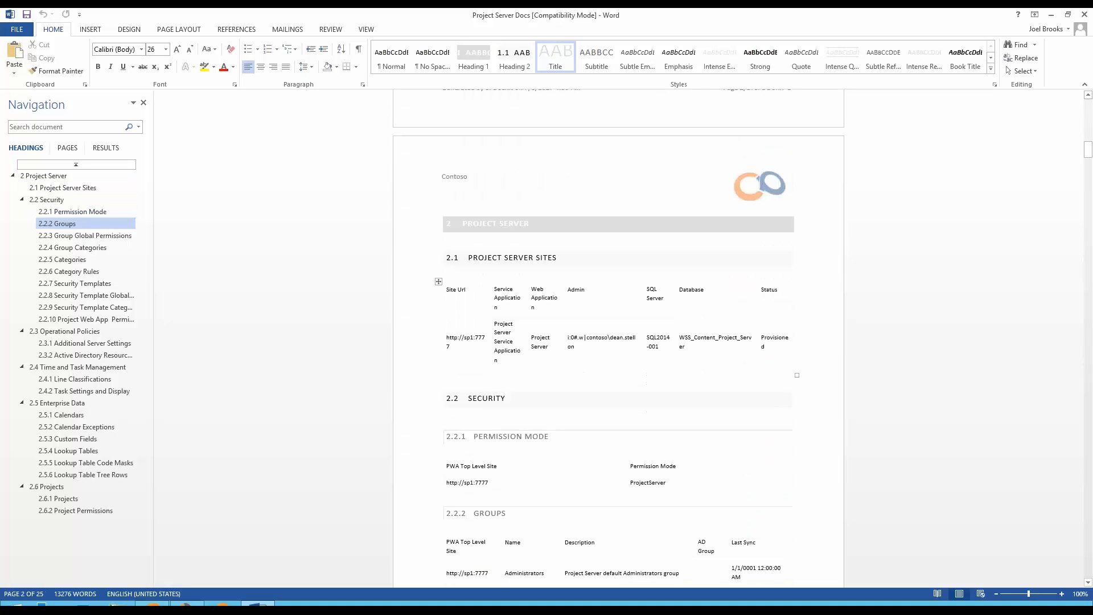
pyautogui.scroll(-5, 618, 342)
pyautogui.scroll(-10, 618, 338)
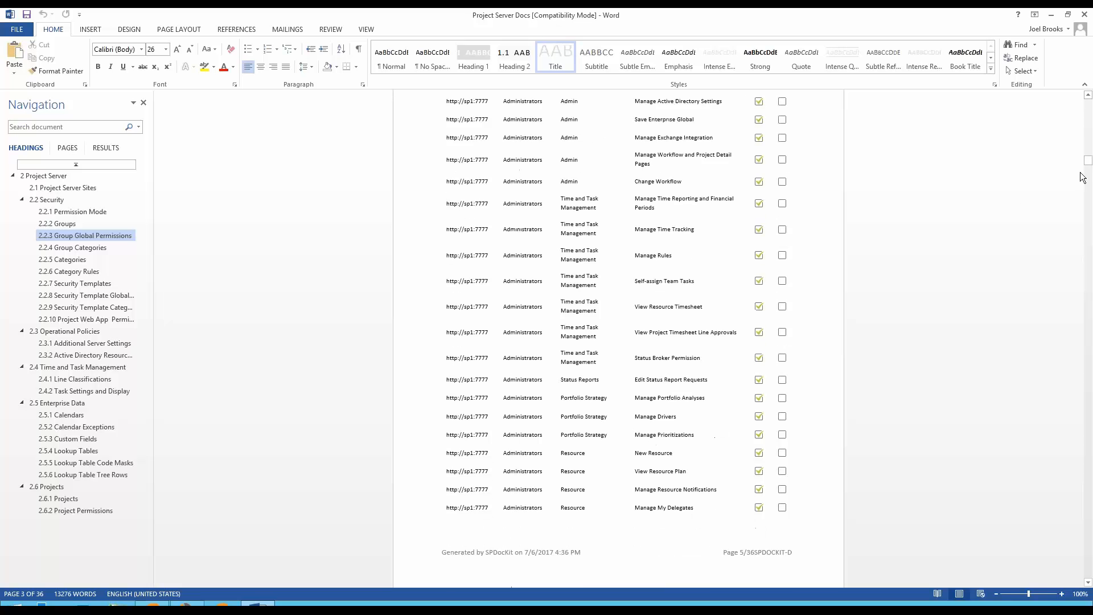
pyautogui.moveTo(1087, 164); pyautogui.dragTo(1091, 291)
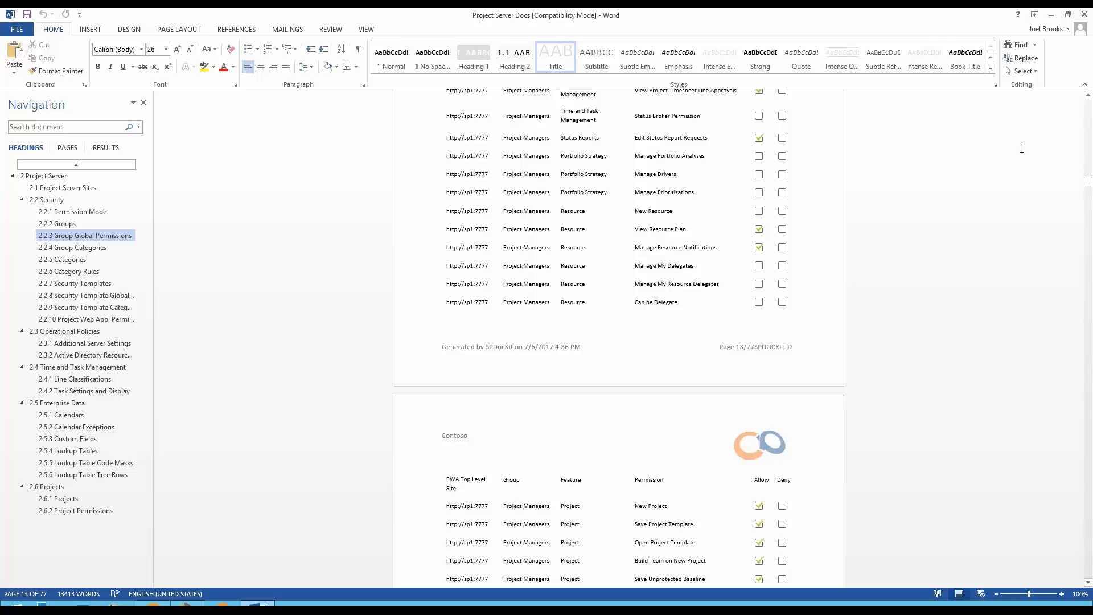
pyautogui.scroll(10, 929, 161)
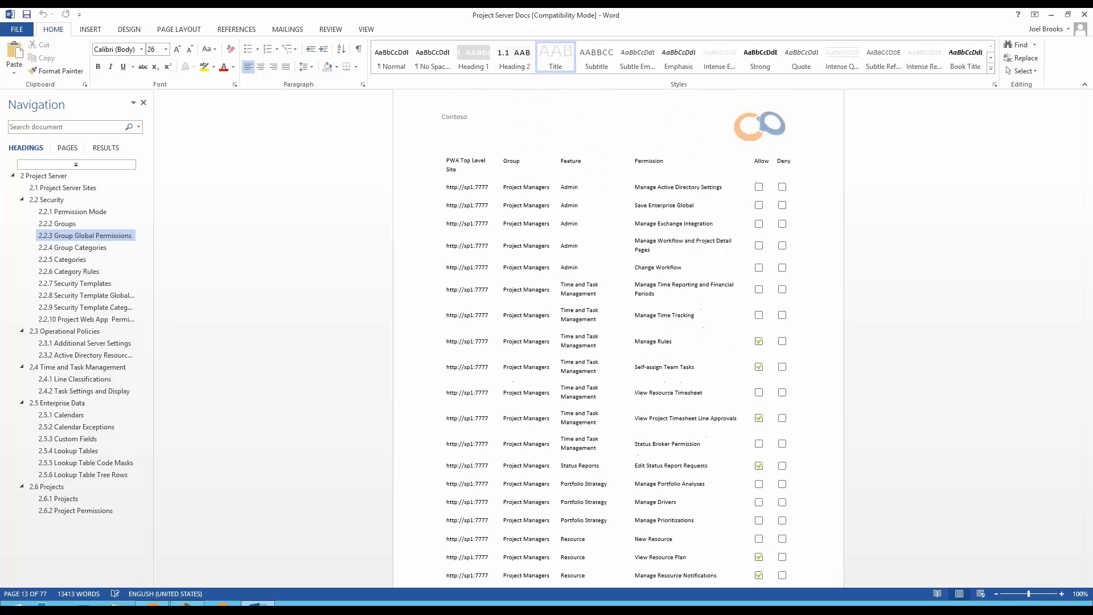
pyautogui.click(1084, 14)
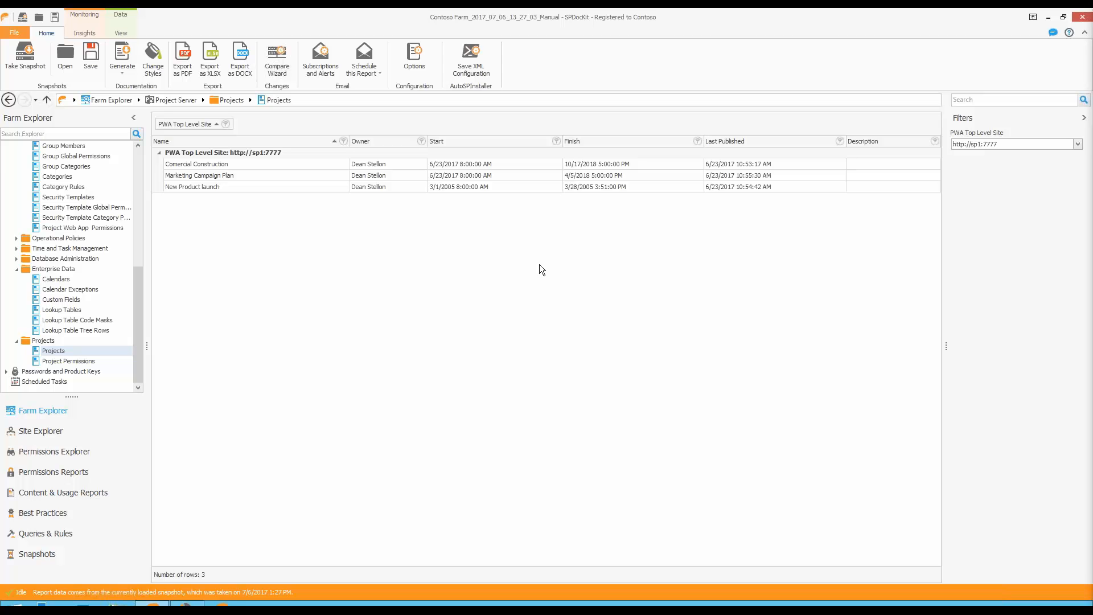
# Switch to the 10.10.70.25 remote session and open the Permissions Explorer in SPDocKit.
pyautogui.moveTo(516, 11)
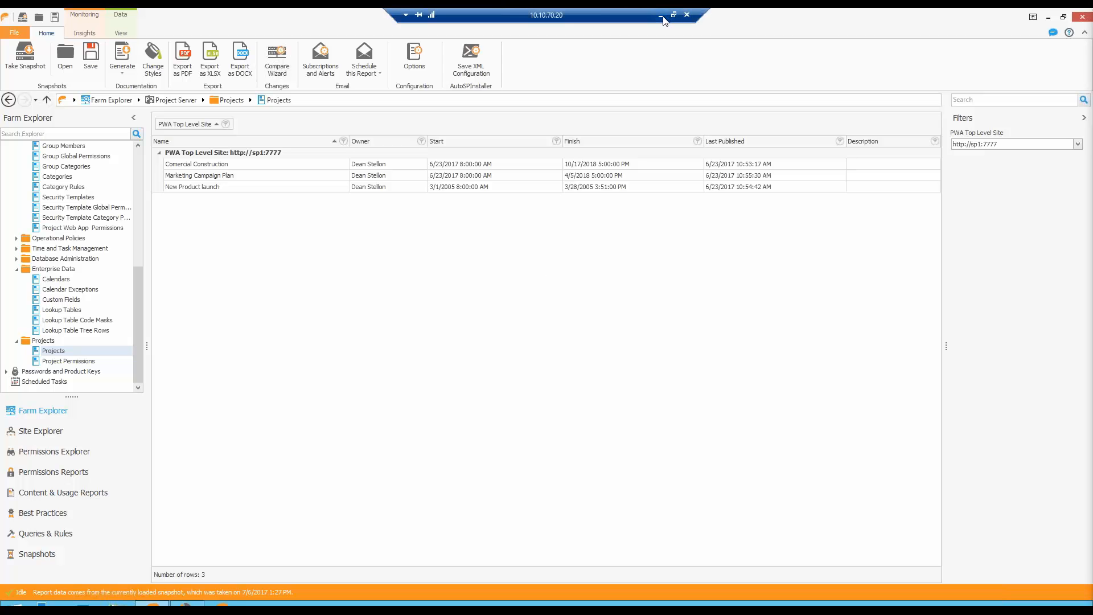
pyautogui.click(661, 16)
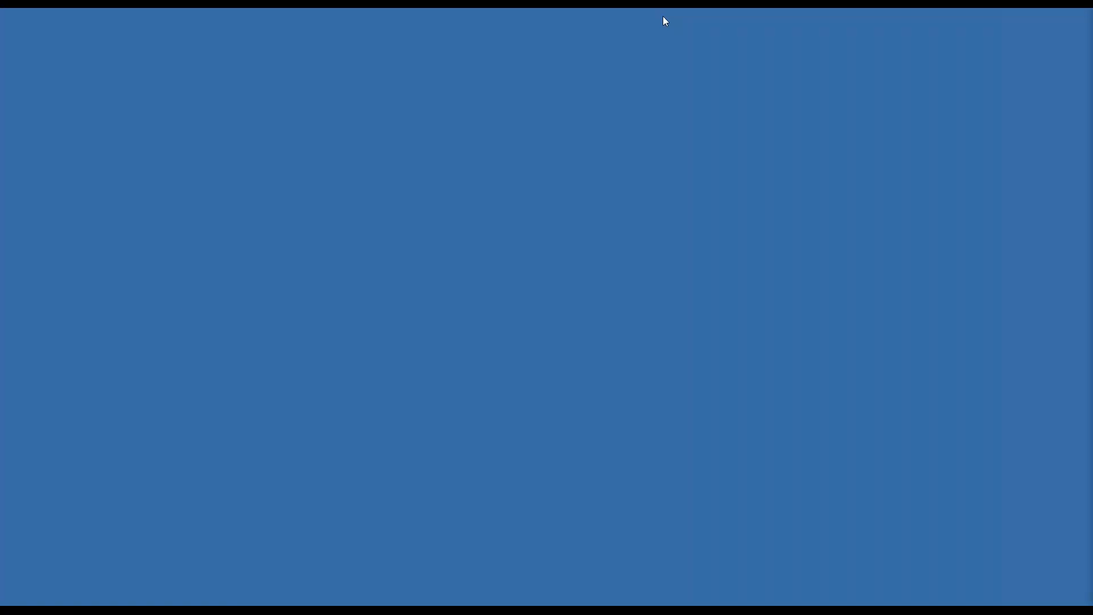
pyautogui.click(166, 583)
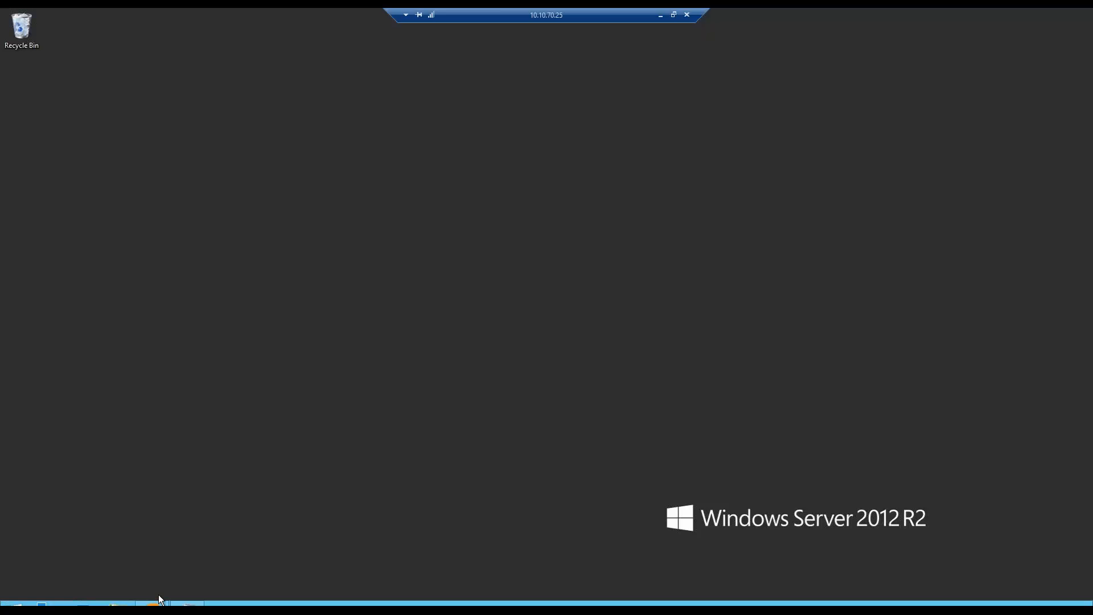
pyautogui.click(159, 598)
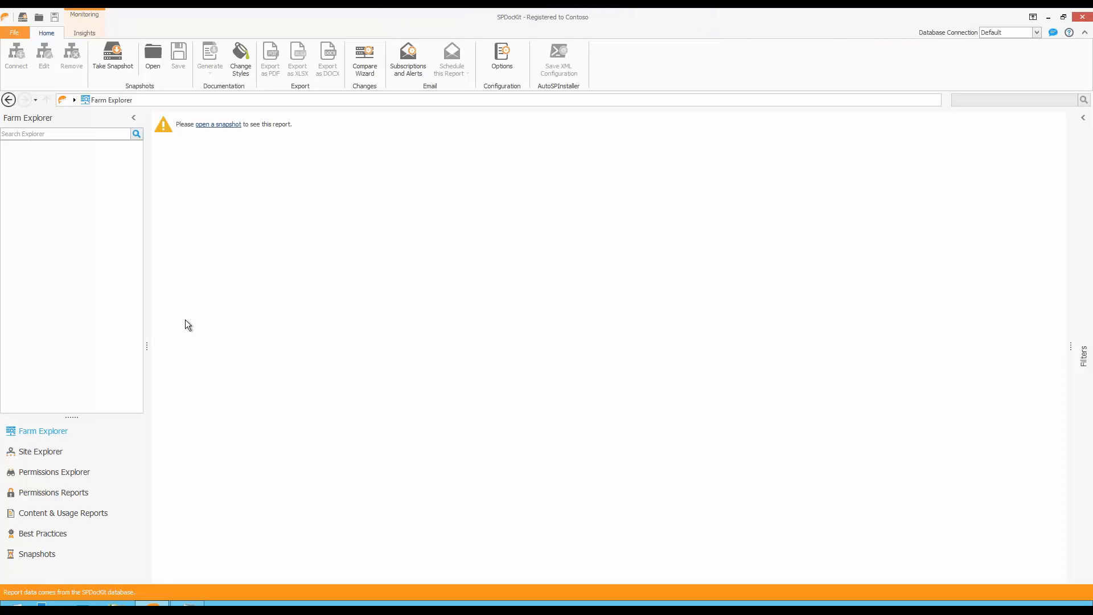
pyautogui.click(91, 472)
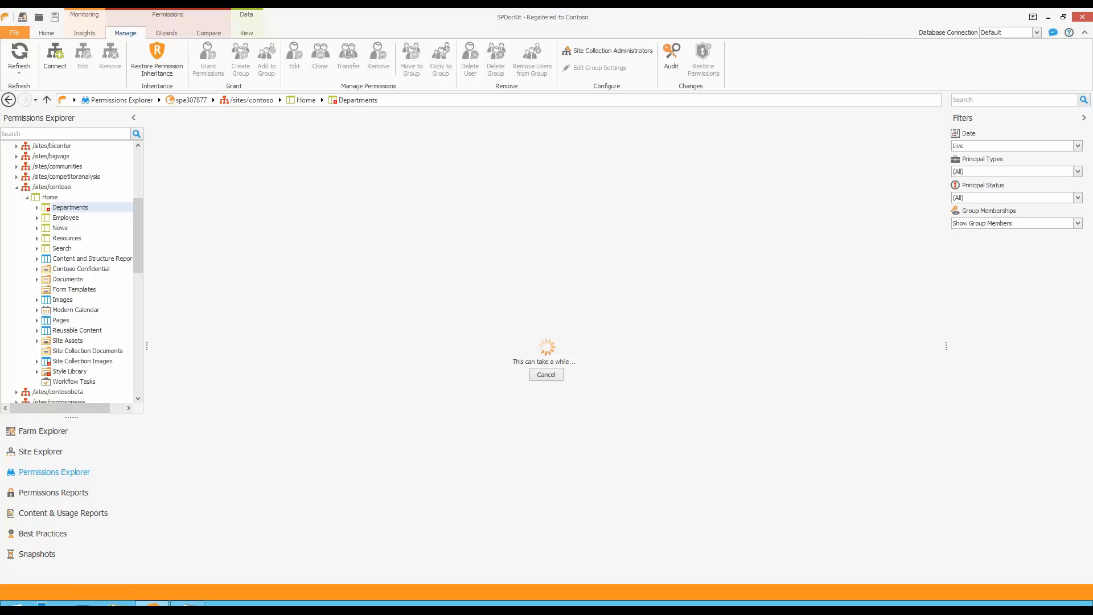
pyautogui.click(52, 54)
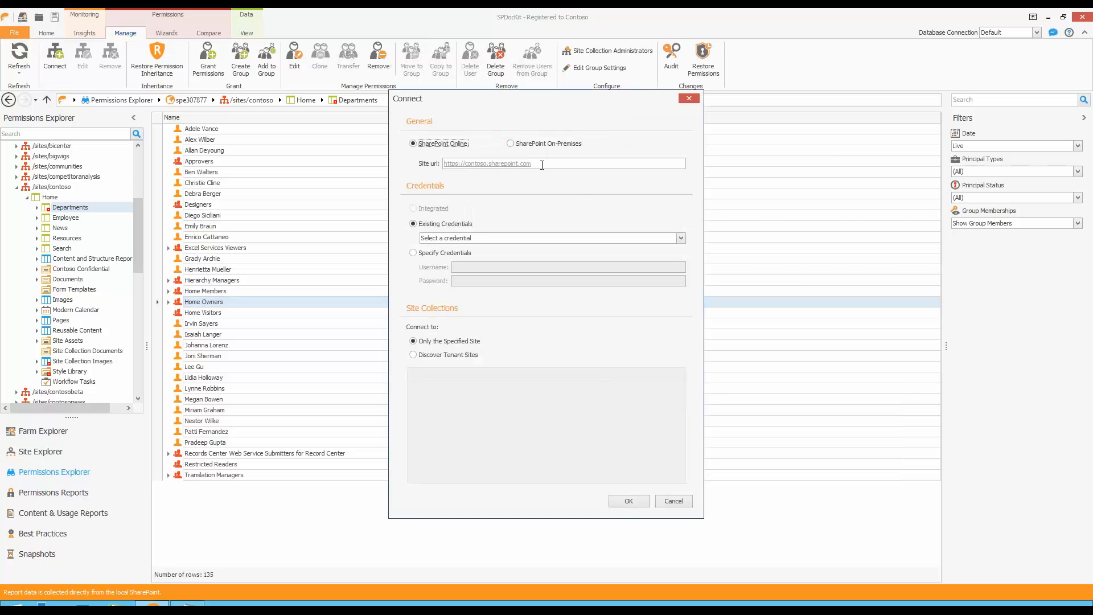
pyautogui.click(542, 163)
pyautogui.write('can not connect to the configuration database')
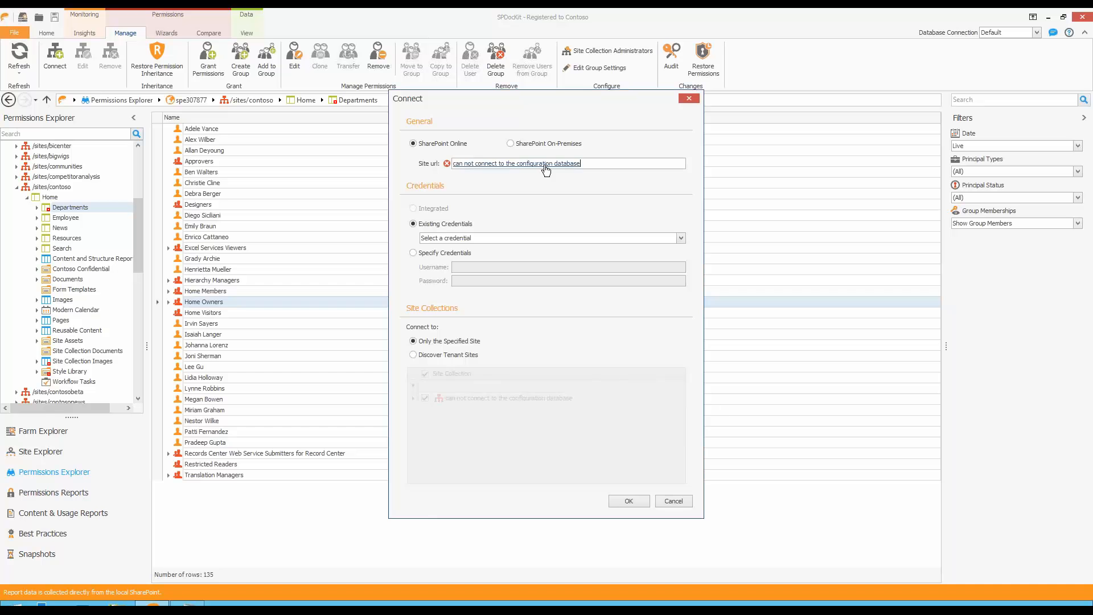
pyautogui.hotkey('ctrl', 'z')
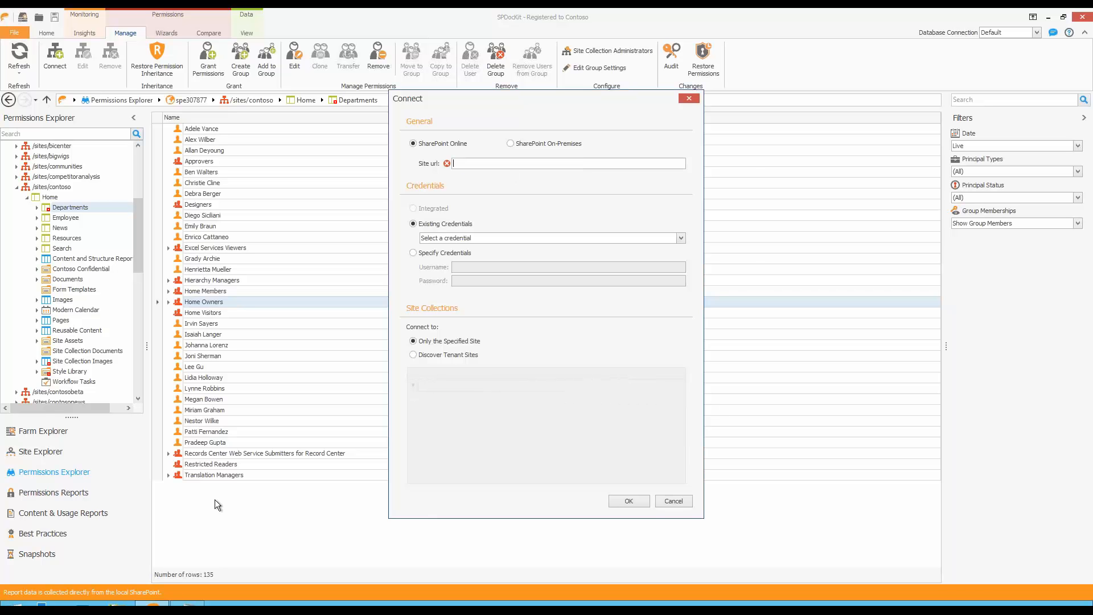
pyautogui.click(192, 604)
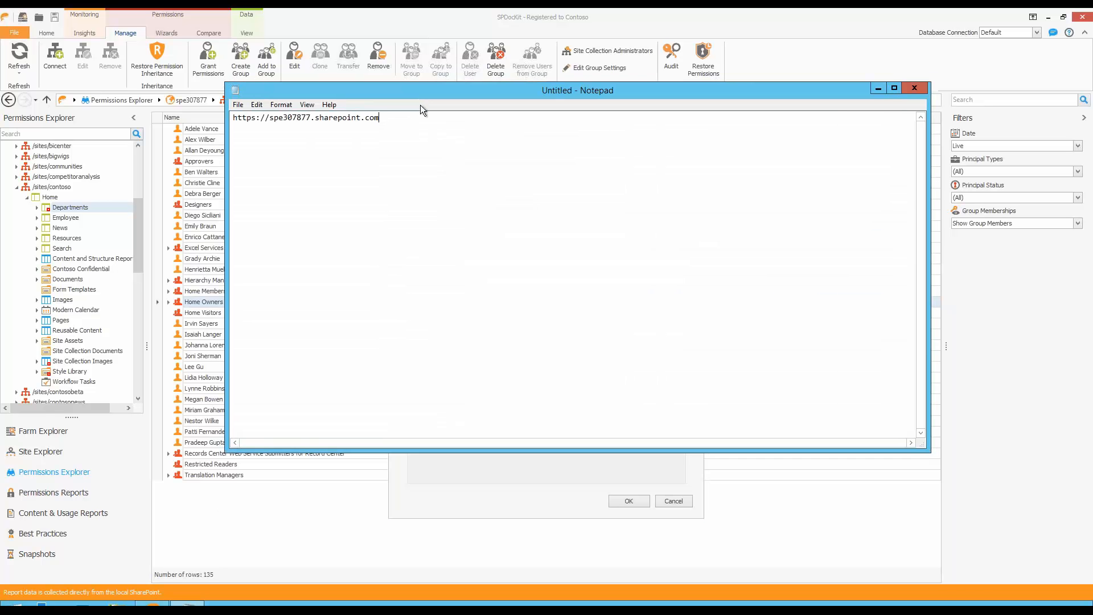
pyautogui.hotkey('ctrl', 'a')
pyautogui.hotkey('ctrl', 'c')
pyautogui.click(906, 89)
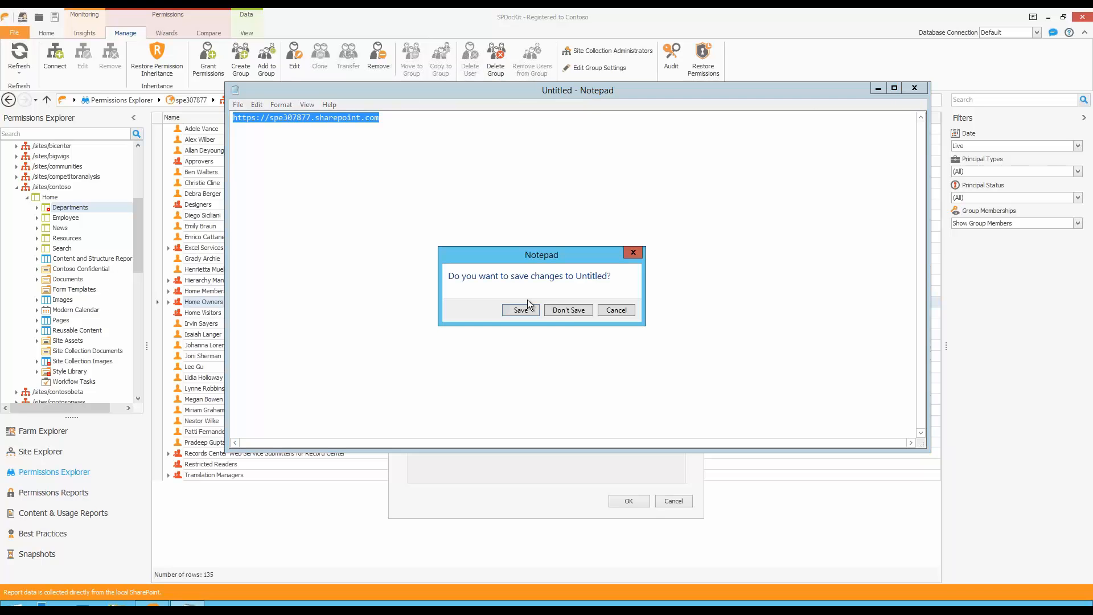
pyautogui.click(568, 313)
pyautogui.hotkey('ctrl', 'v')
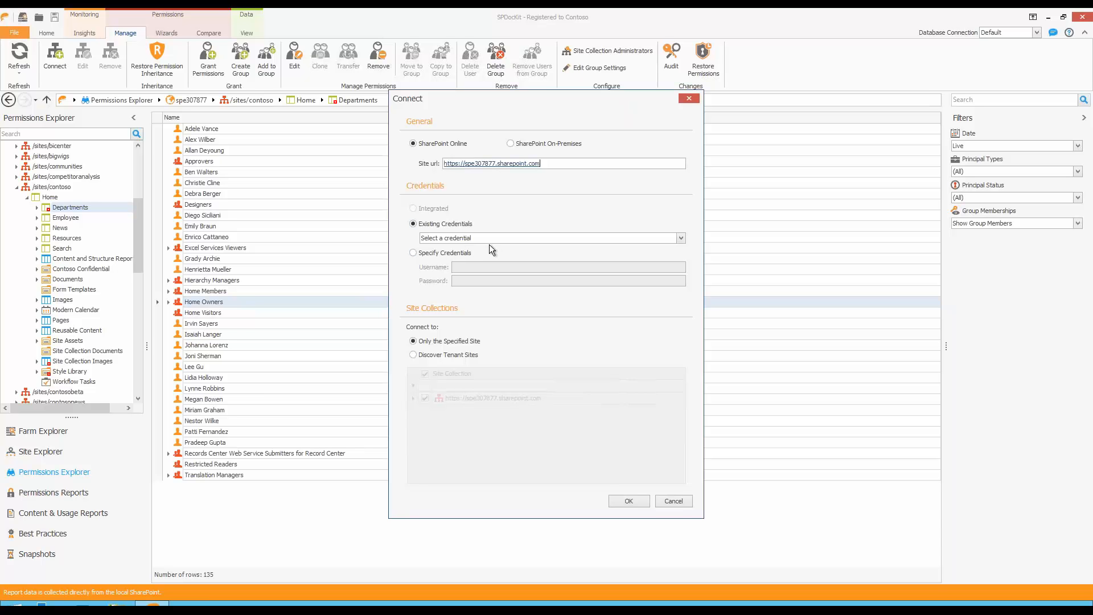
# Choose the existing admin credential and Discover Tenant Sites for the connection, look through the site collections, and dismiss the dialog.
pyautogui.click(460, 254)
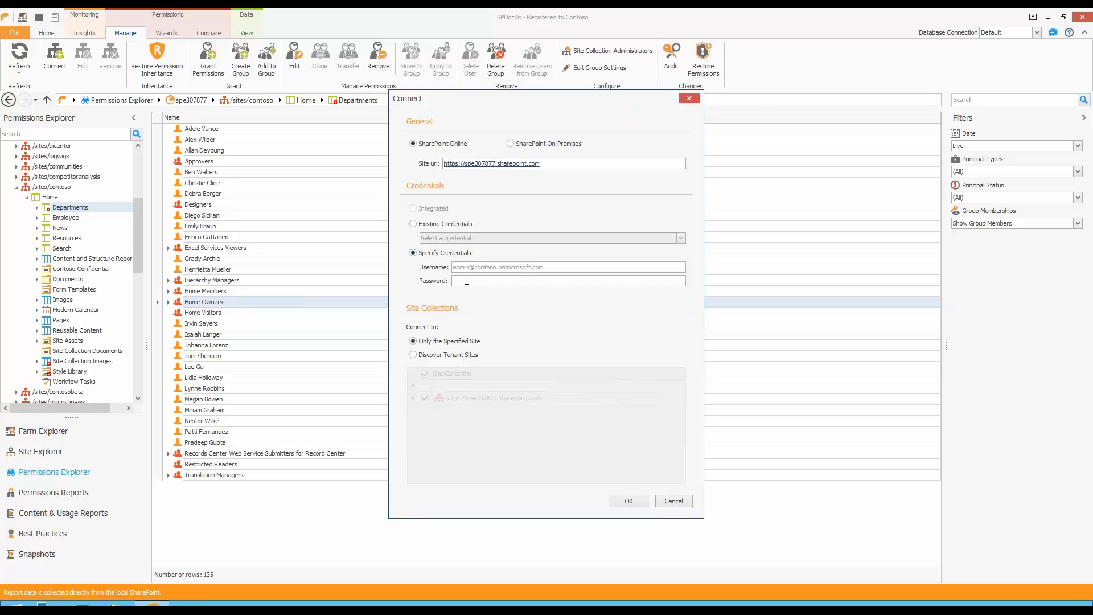
pyautogui.click(441, 227)
pyautogui.click(448, 237)
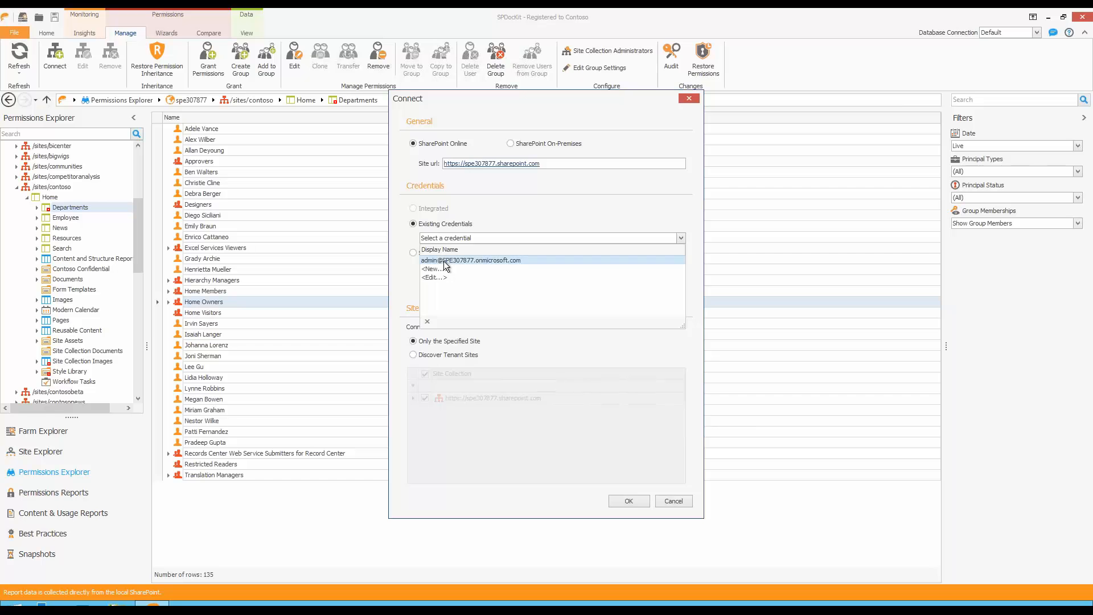
pyautogui.click(442, 261)
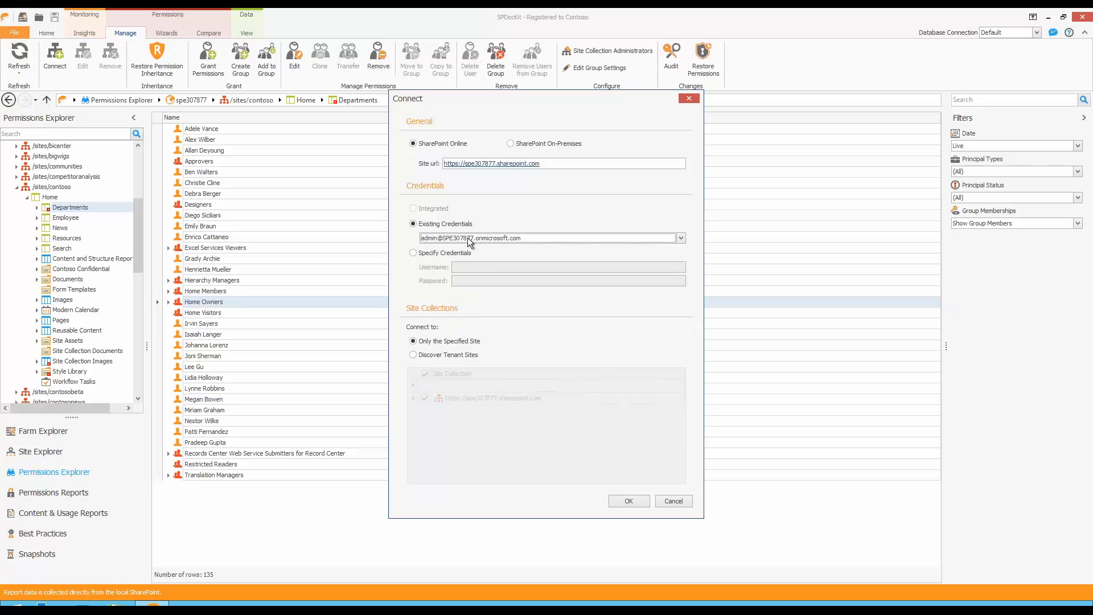
pyautogui.click(420, 354)
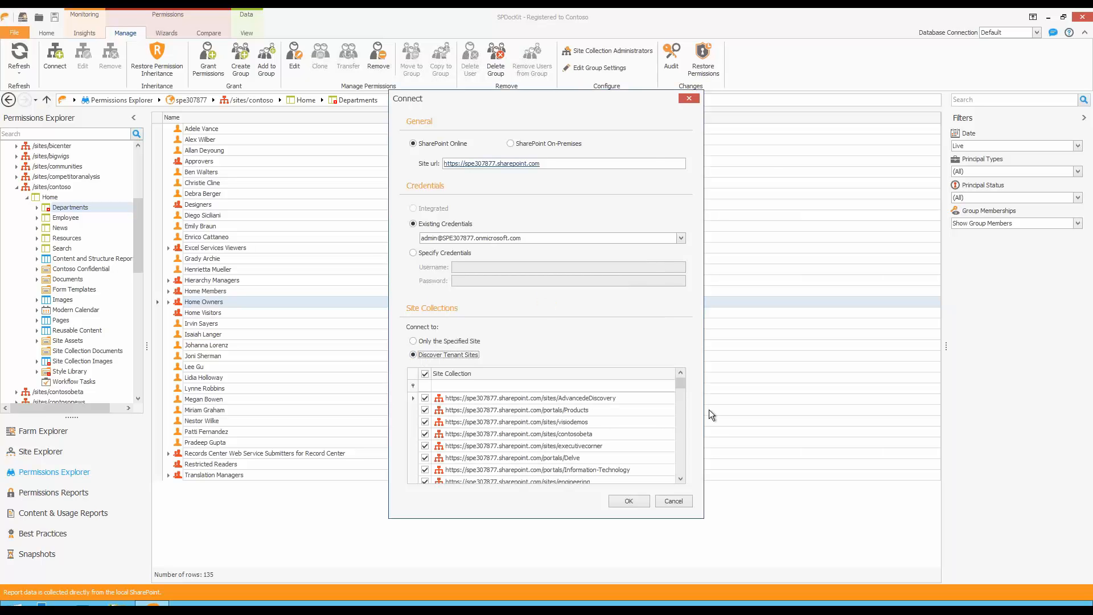
pyautogui.moveTo(680, 387)
pyautogui.mouseDown()
pyautogui.moveTo(678, 465)
pyautogui.moveTo(680, 381)
pyautogui.mouseUp()
pyautogui.click(688, 99)
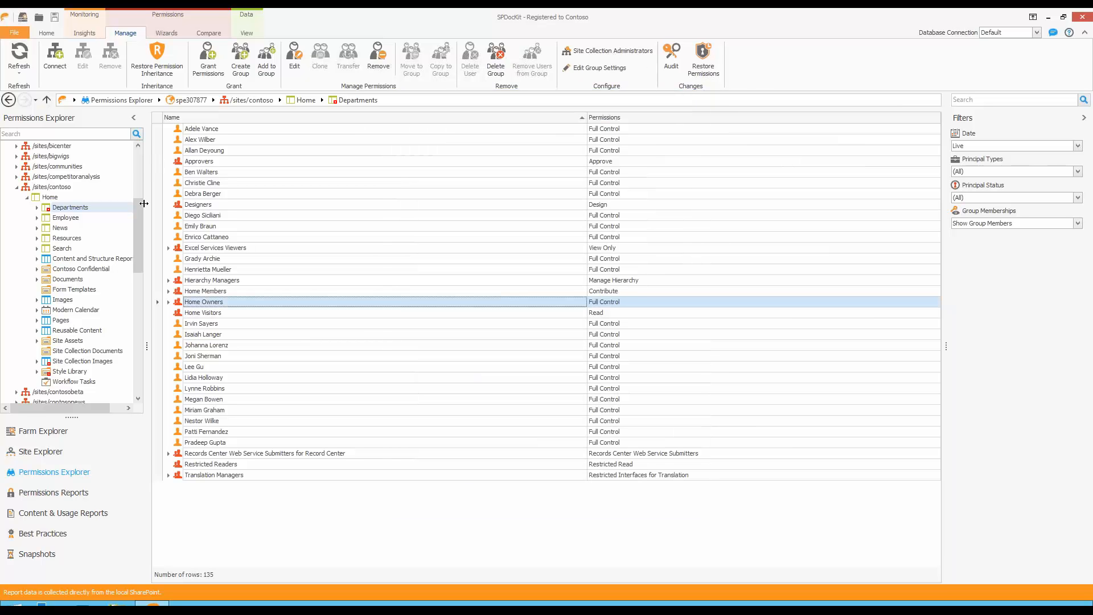
# Collapse the /sites/contoso node and look through the spe307877 tenant's site collections.
pyautogui.click(17, 187)
pyautogui.moveTo(139, 229); pyautogui.dragTo(139, 161)
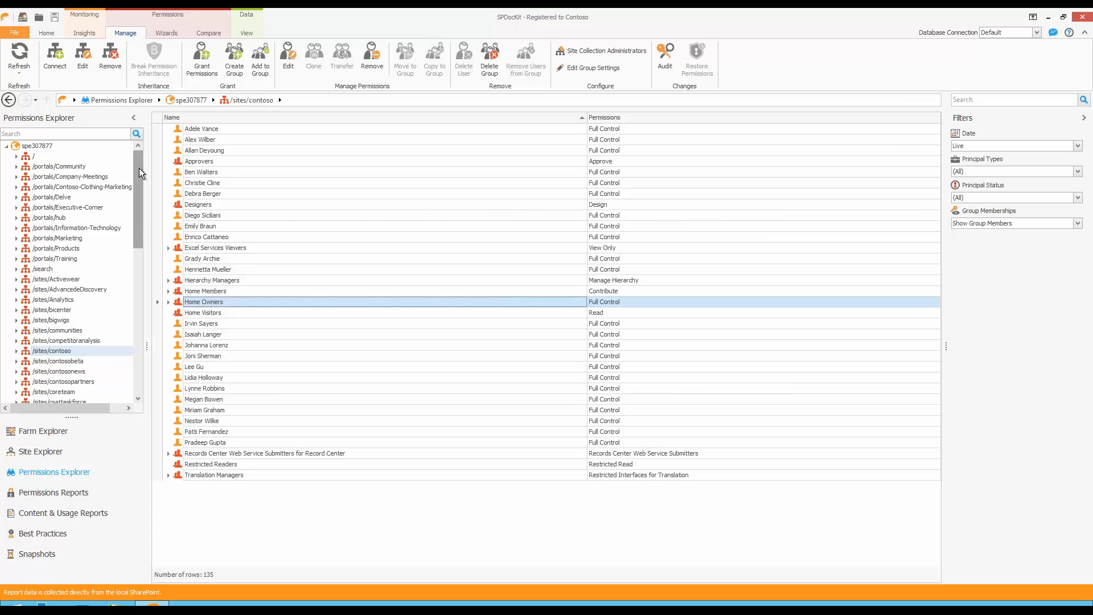
pyautogui.scroll(-1, 104, 301)
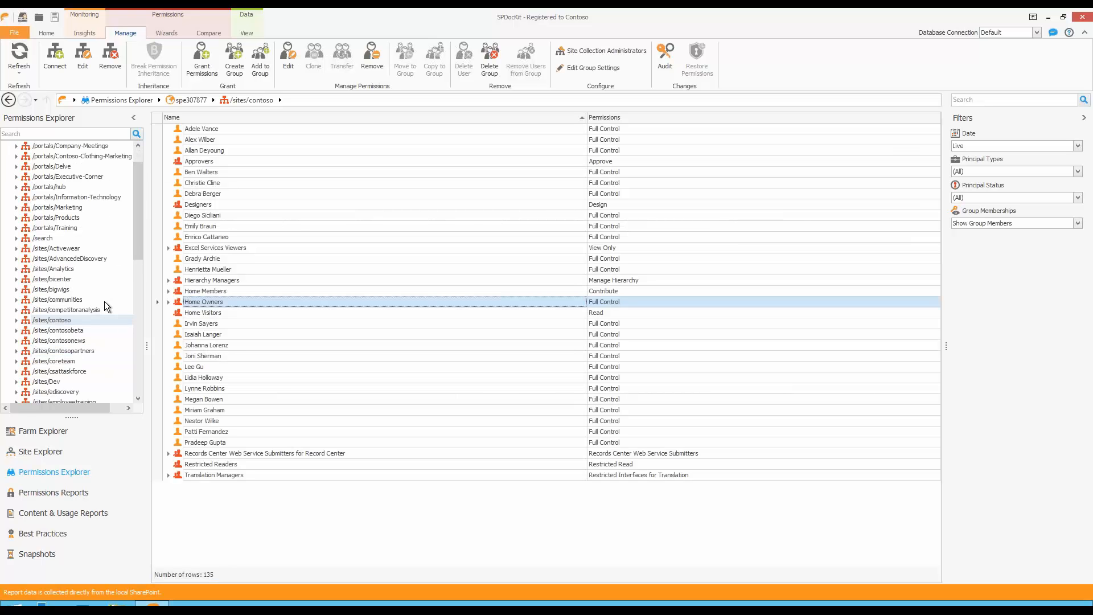
pyautogui.scroll(-1, 105, 301)
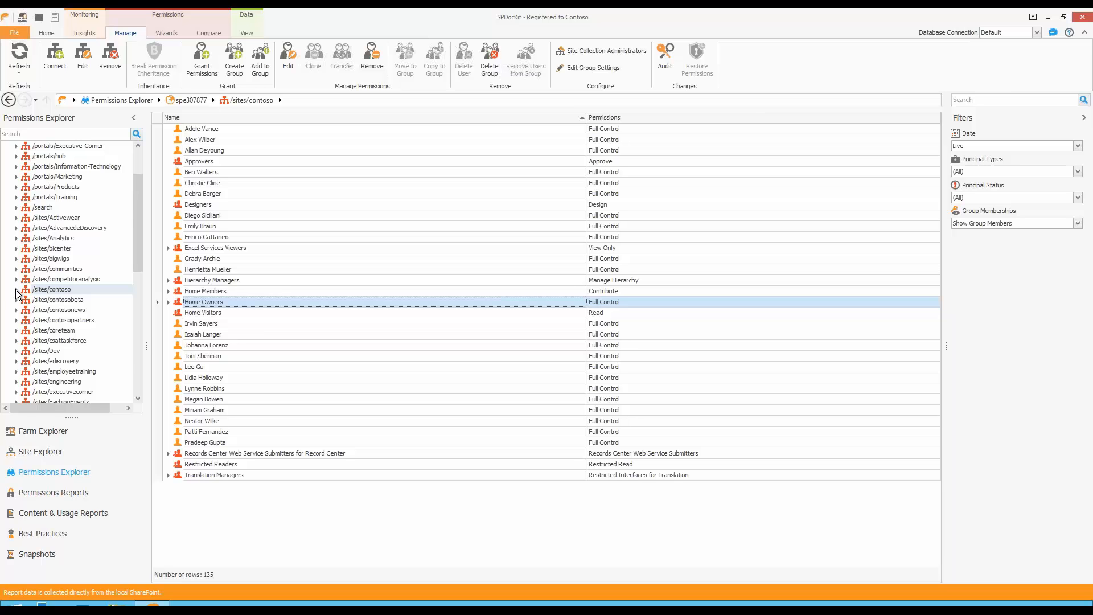
# Break permission inheritance on the Employee subsite under the Home site of /sites/contoso.
pyautogui.click(16, 290)
pyautogui.scroll(-4, 81, 290)
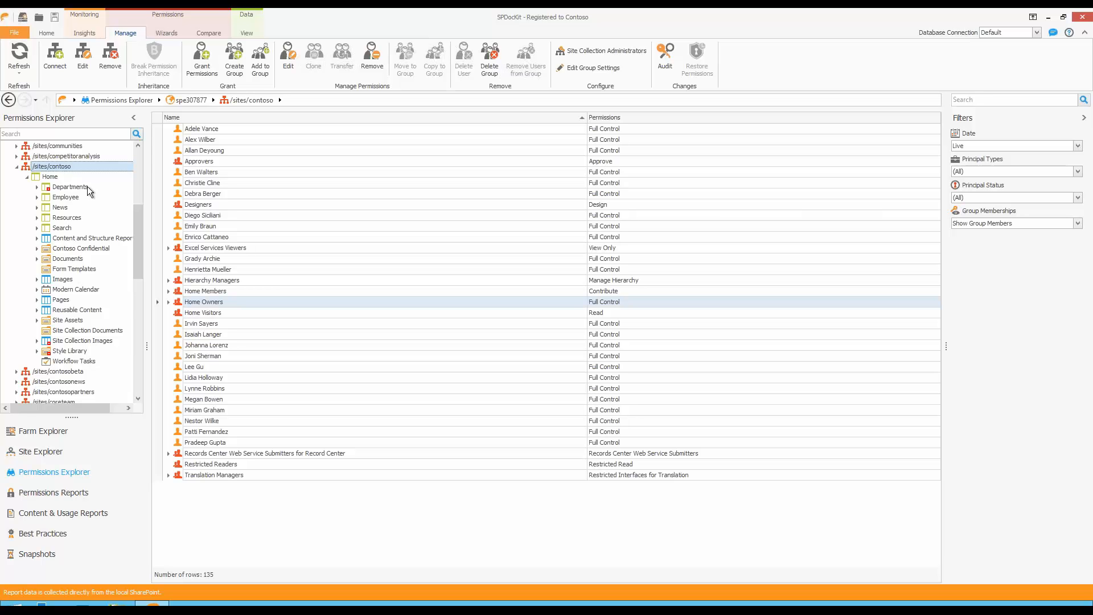
pyautogui.click(73, 198)
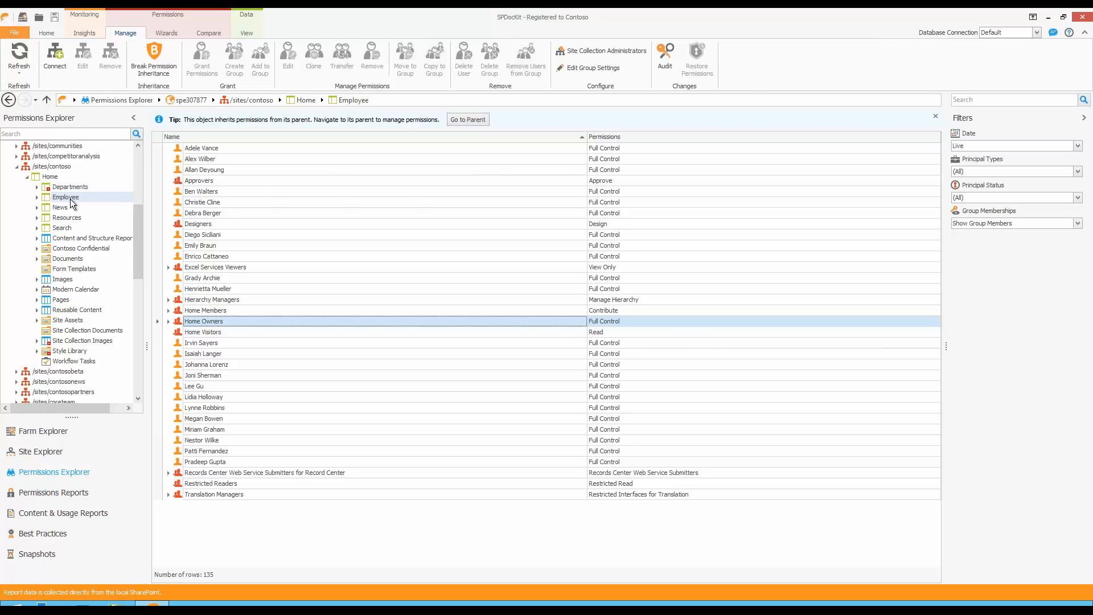
pyautogui.click(157, 70)
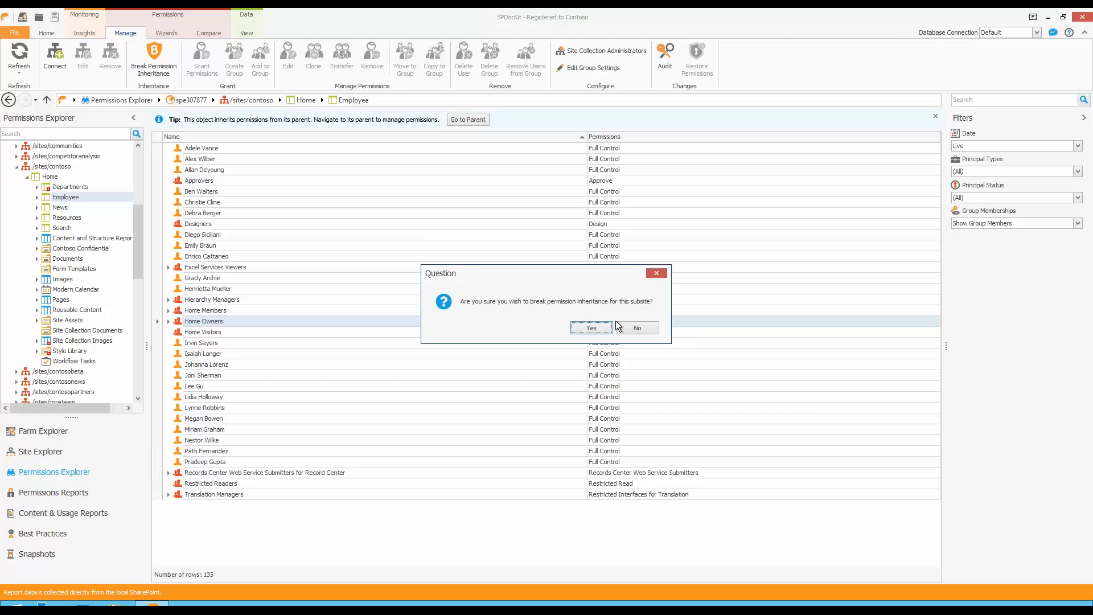
pyautogui.click(599, 327)
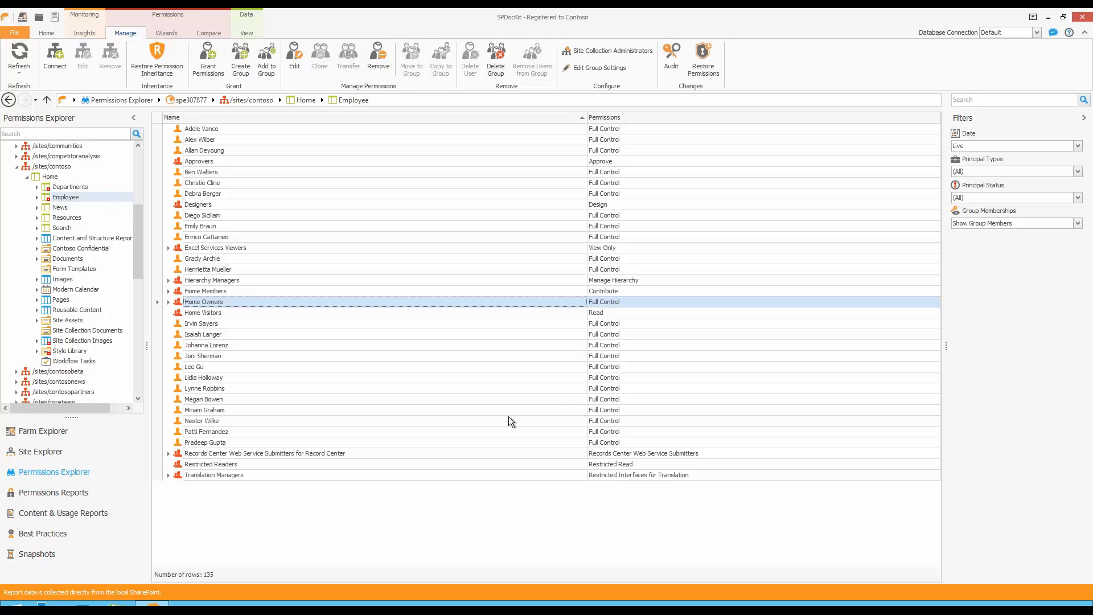
# Remove all permissions of the second listed user on the Employee subsite.
pyautogui.click(219, 139)
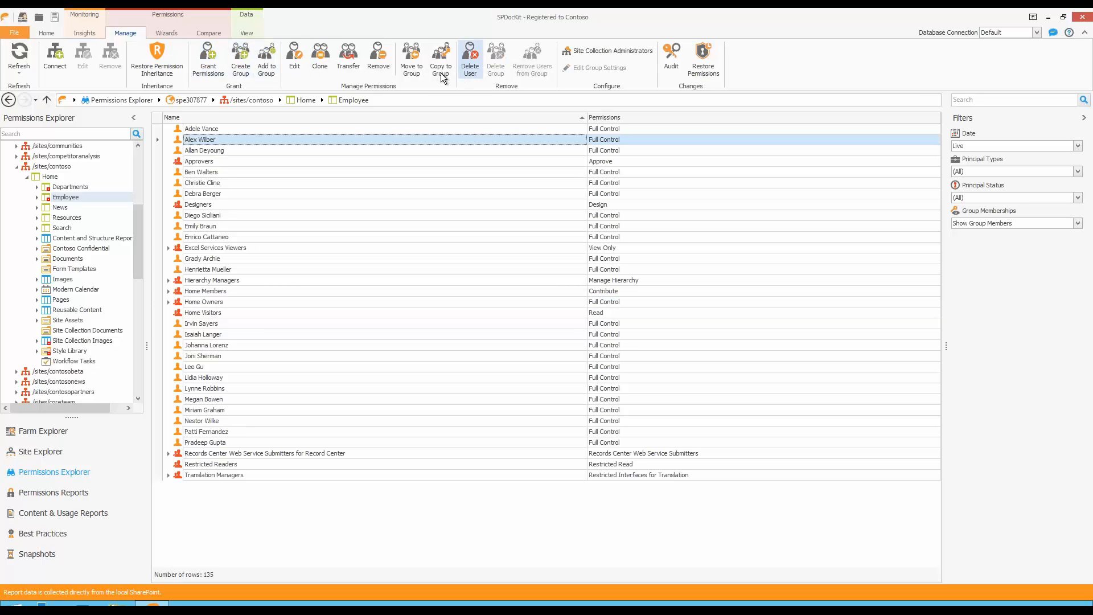
pyautogui.click(371, 74)
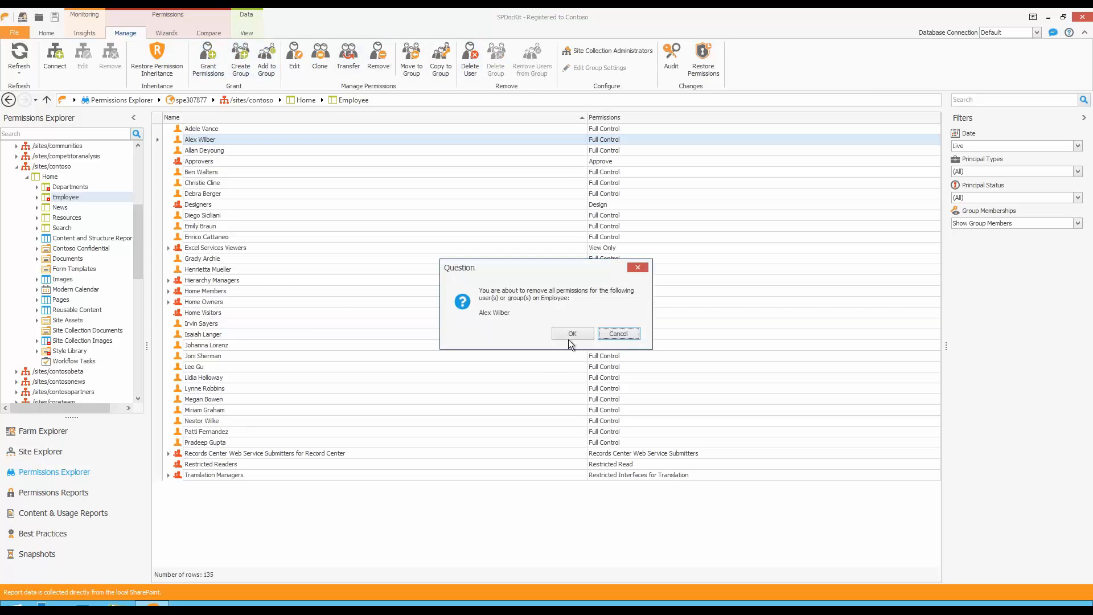
pyautogui.click(572, 332)
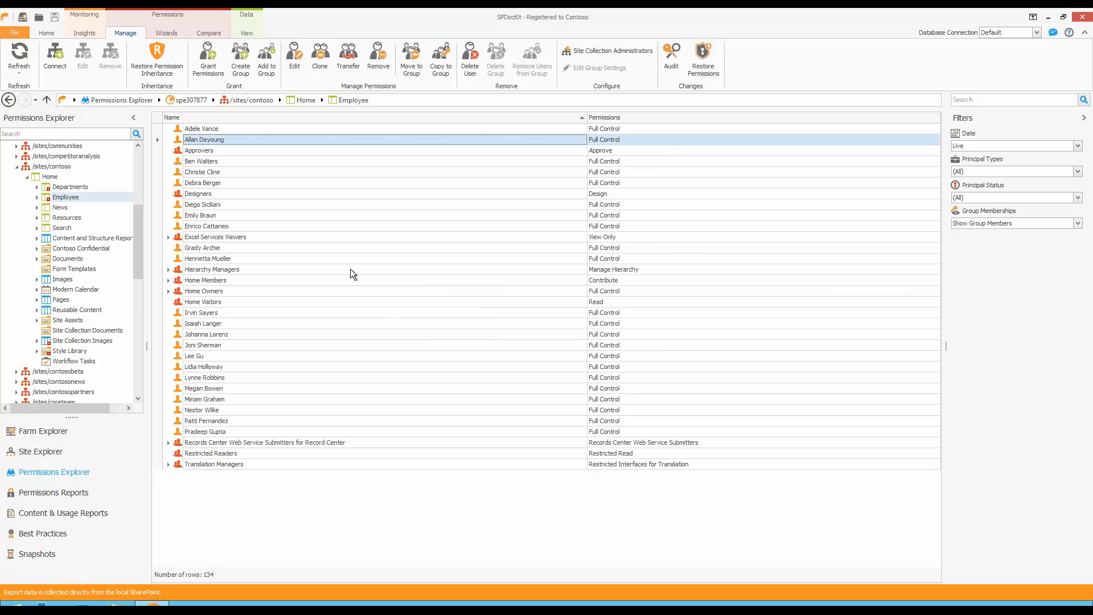
# Start granting permissions on the Employee subsite and choose the user by first name as the principal.
pyautogui.click(219, 77)
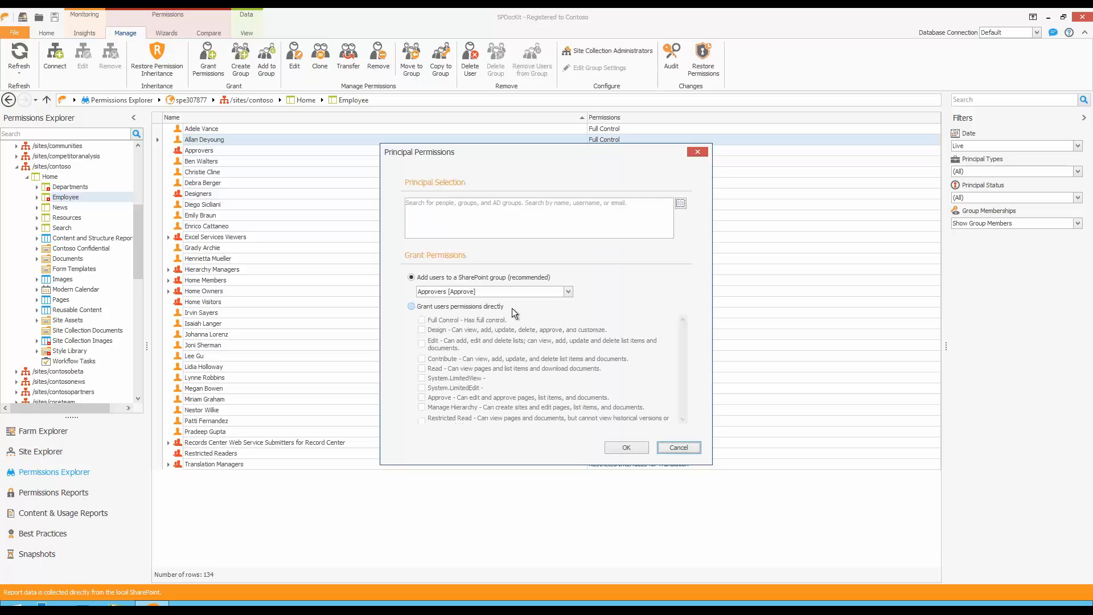
pyautogui.click(426, 201)
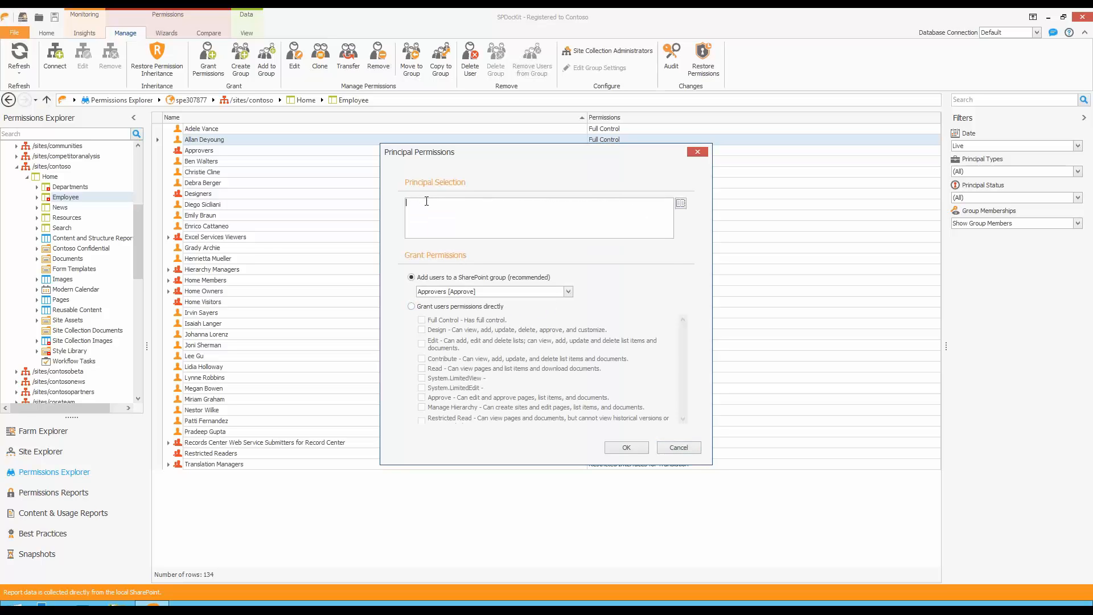
pyautogui.write('jo')
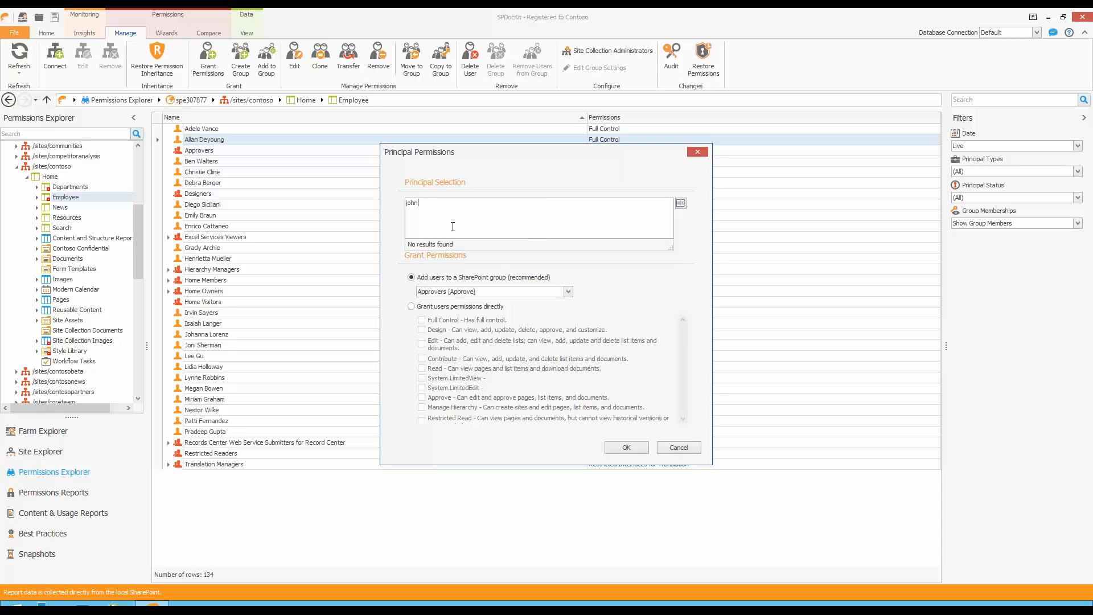
pyautogui.write('hn')
pyautogui.hotkey('ctrl', 'a')
pyautogui.write('alex')
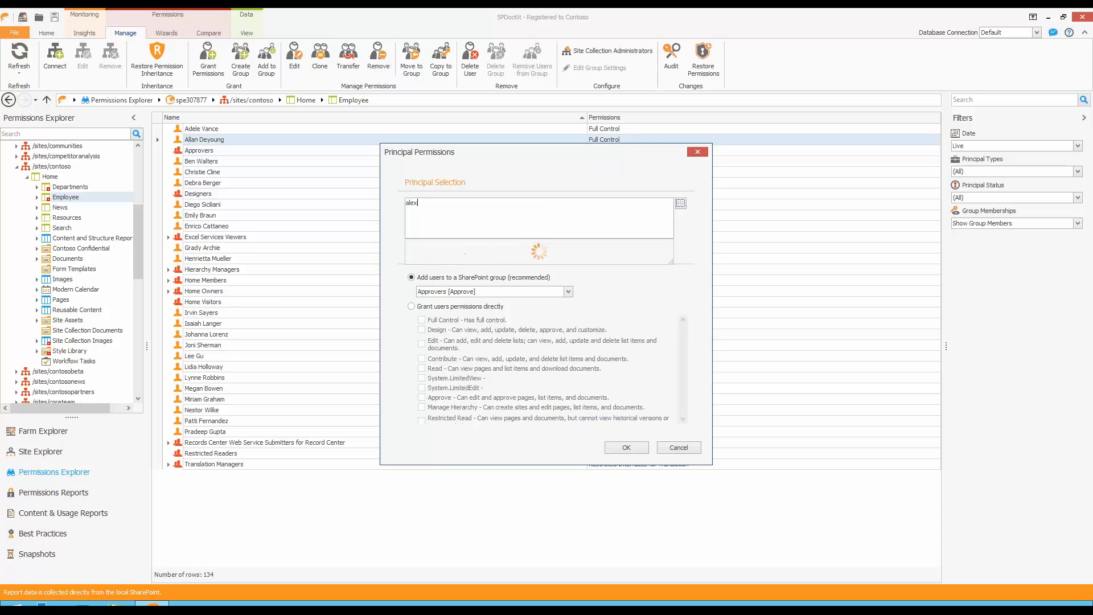
# Grant the chosen user the Contribute permission level directly on the Employee subsite instead of through a SharePoint group.
pyautogui.click(429, 309)
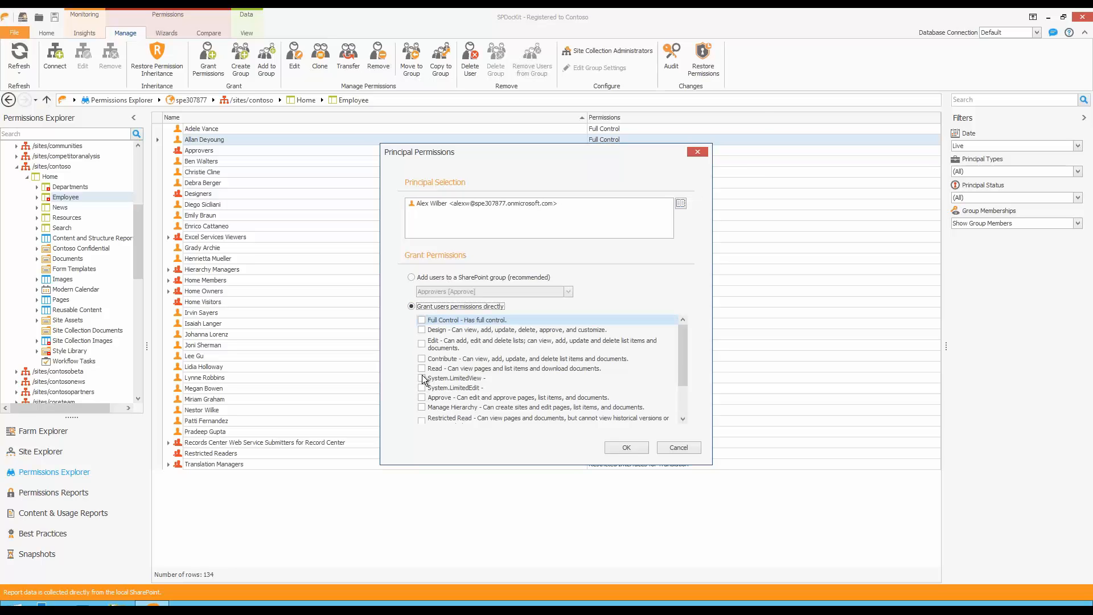
pyautogui.click(429, 359)
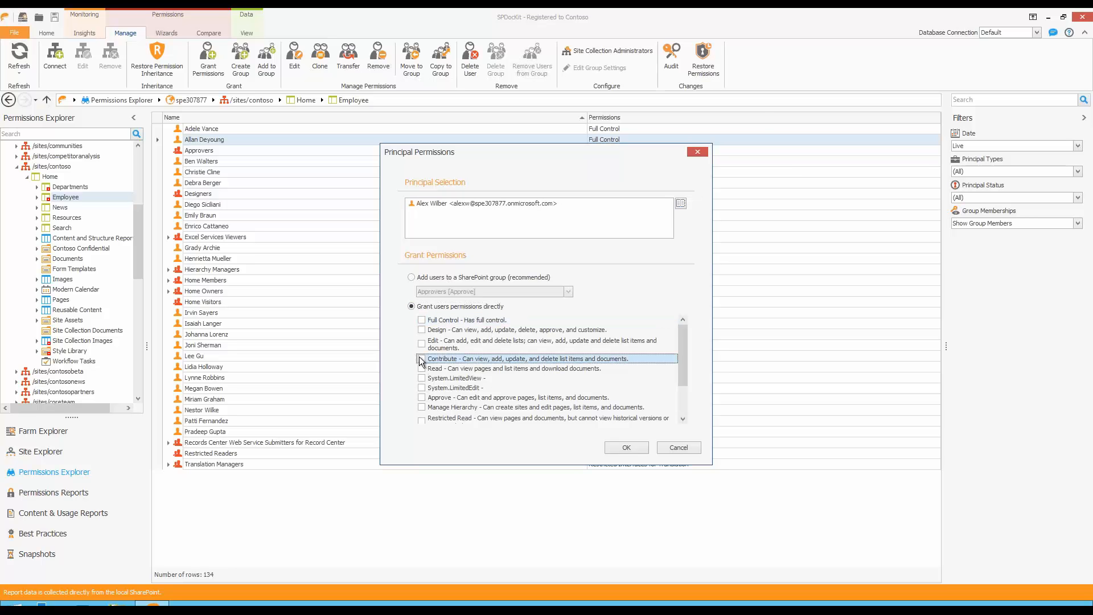
pyautogui.click(421, 358)
pyautogui.click(627, 445)
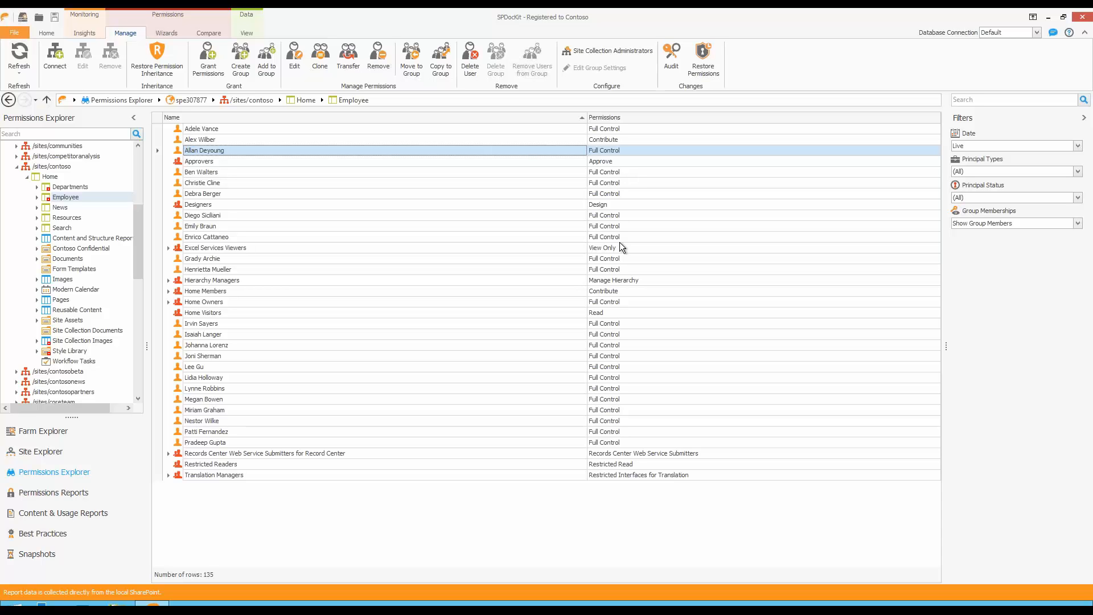
# View the External Users report for the spe307877 tenant among the Externally Shared permissions reports.
pyautogui.moveTo(572, 8)
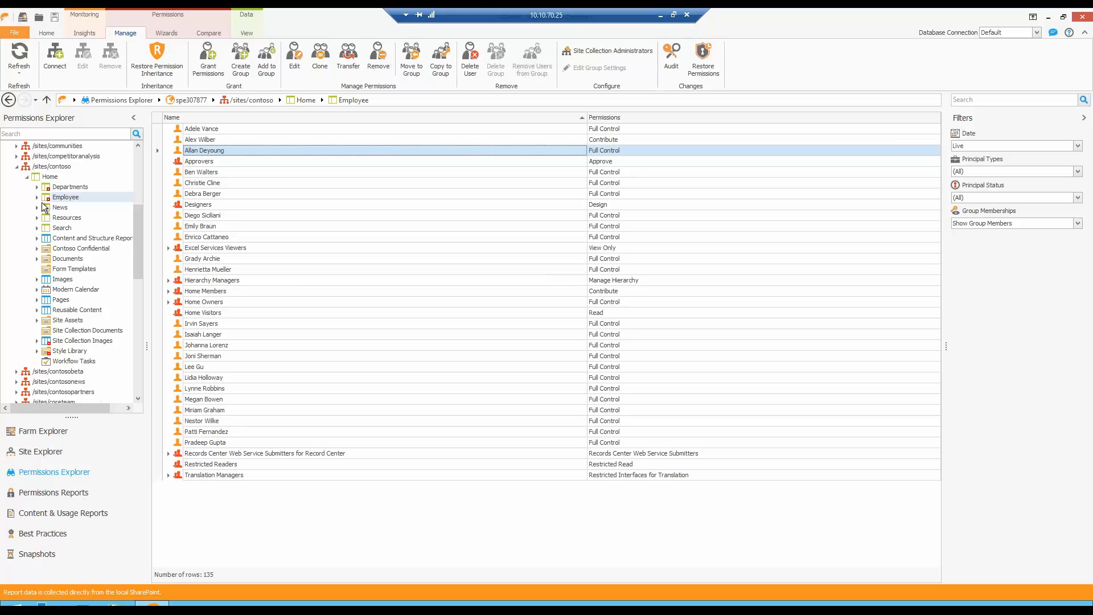
pyautogui.click(54, 492)
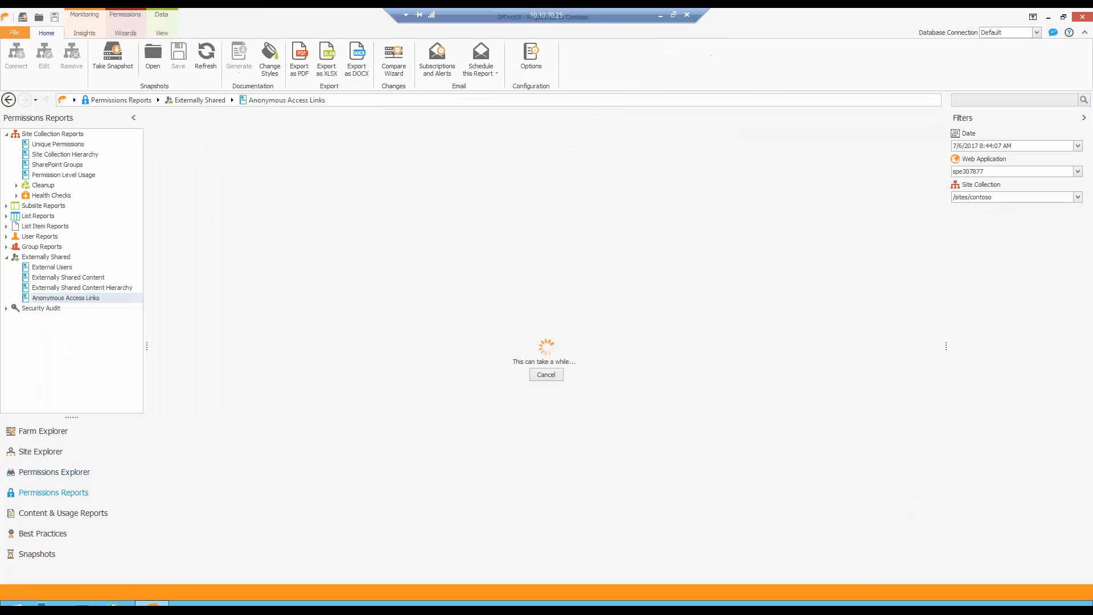
pyautogui.click(64, 267)
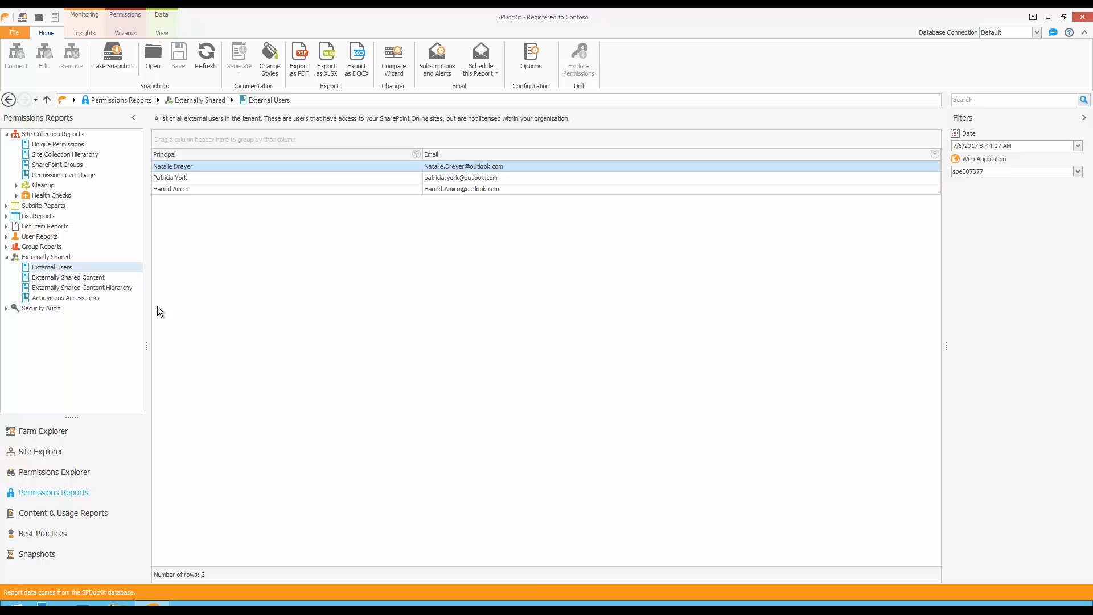
# View the Externally Shared Content report and examine the external users who have access to the Home object.
pyautogui.click(101, 276)
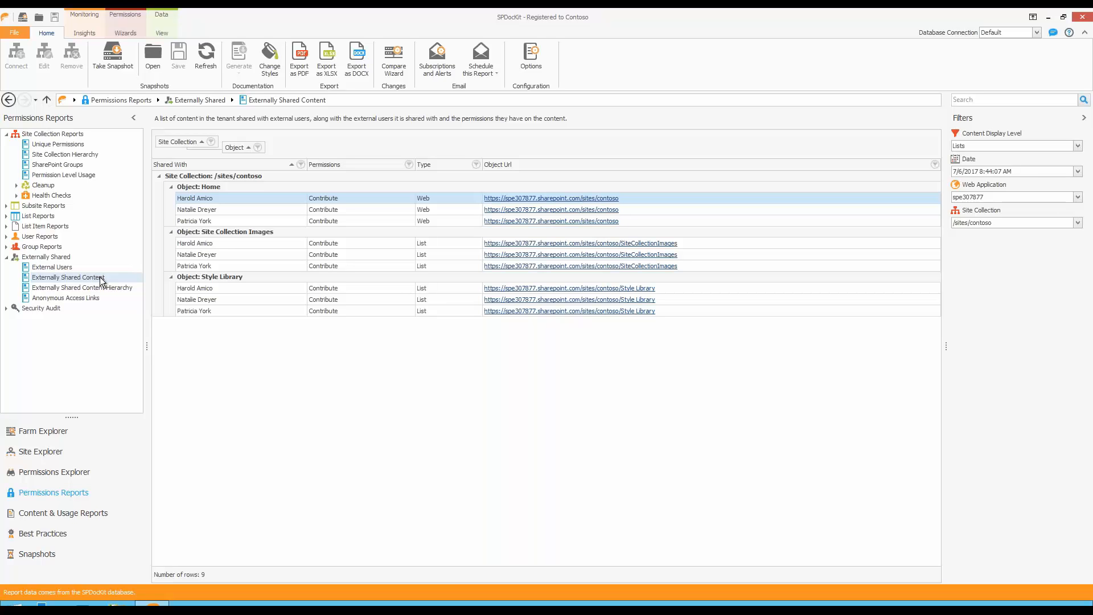
pyautogui.click(226, 219)
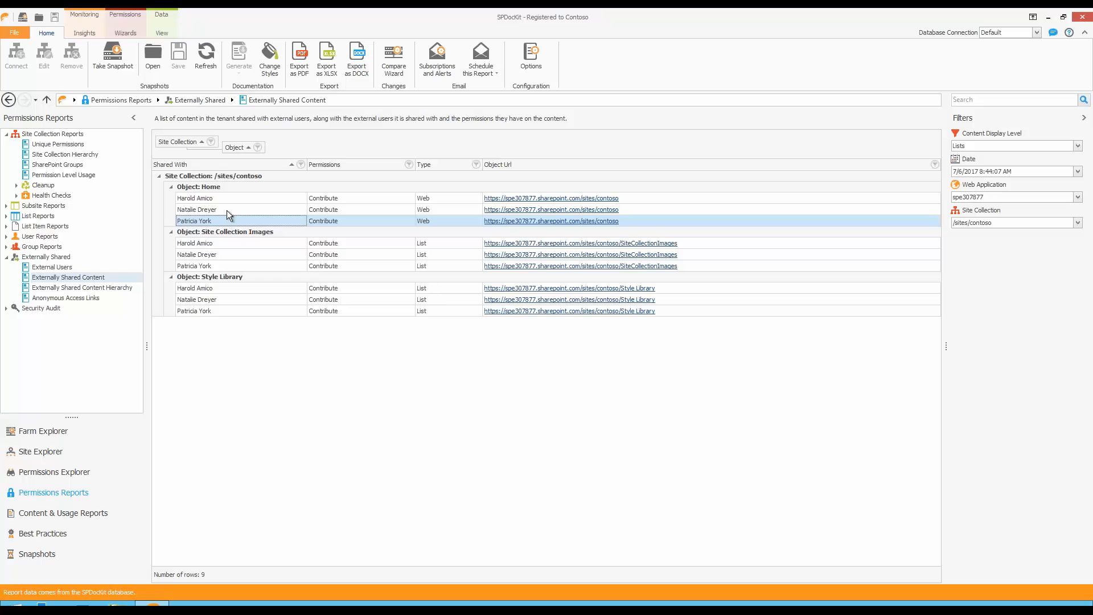
pyautogui.click(226, 210)
pyautogui.click(228, 201)
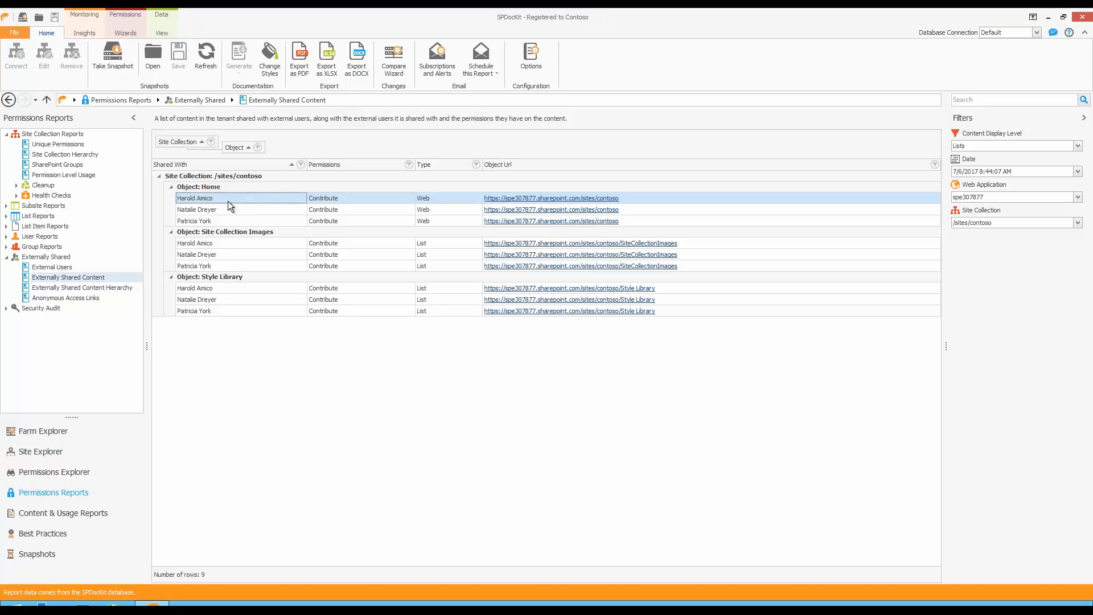
# Examine the external users in Home Members in the Externally Shared Content Hierarchy report, and open the Anonymous Access Links report.
pyautogui.click(107, 289)
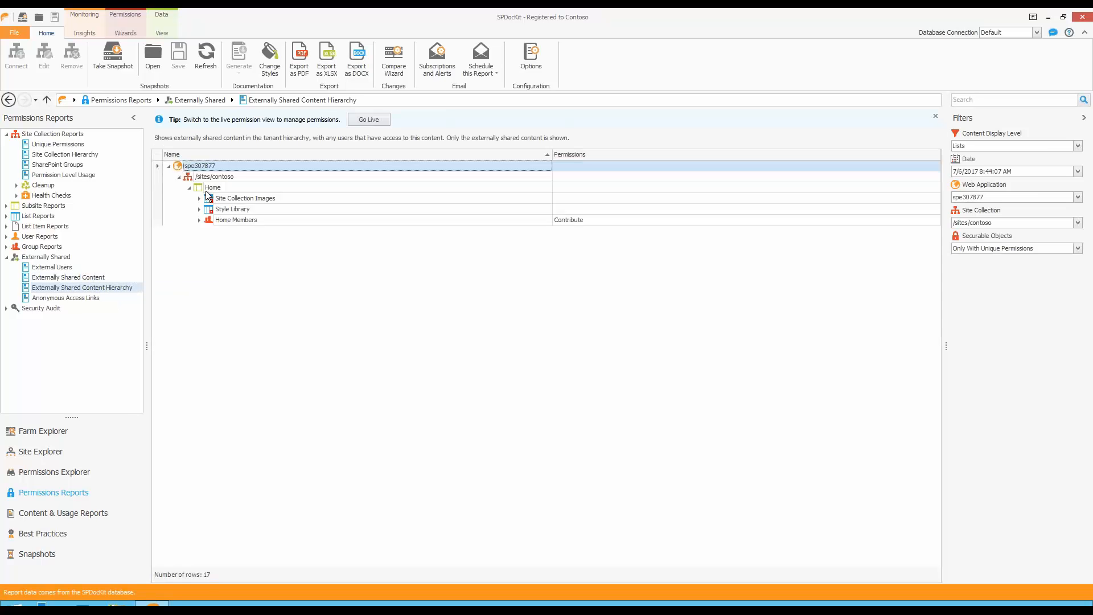
pyautogui.click(202, 189)
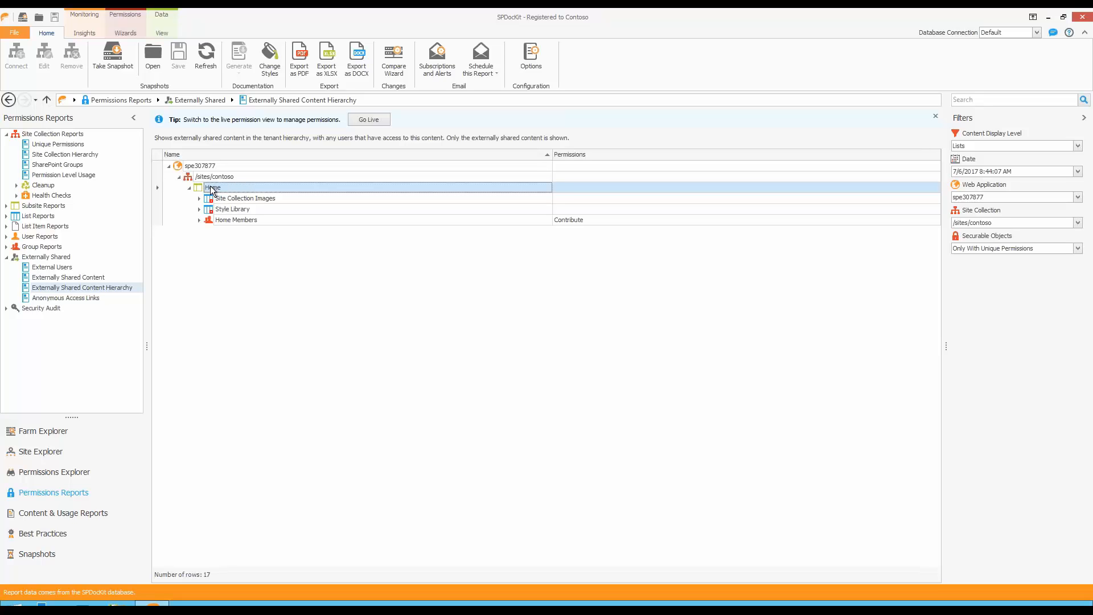
pyautogui.click(199, 220)
pyautogui.click(280, 221)
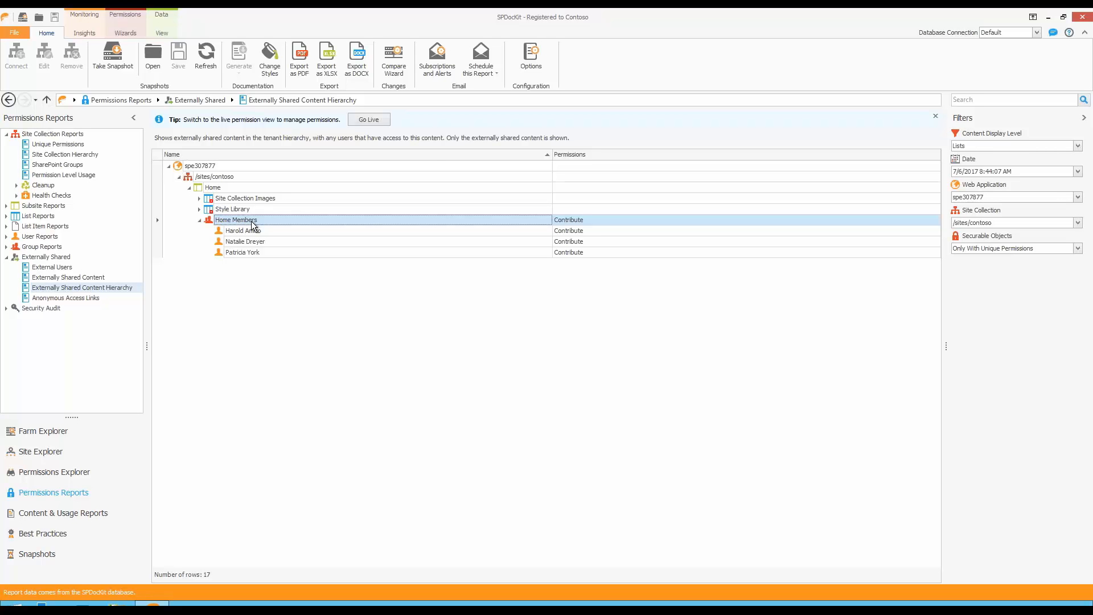
pyautogui.click(92, 298)
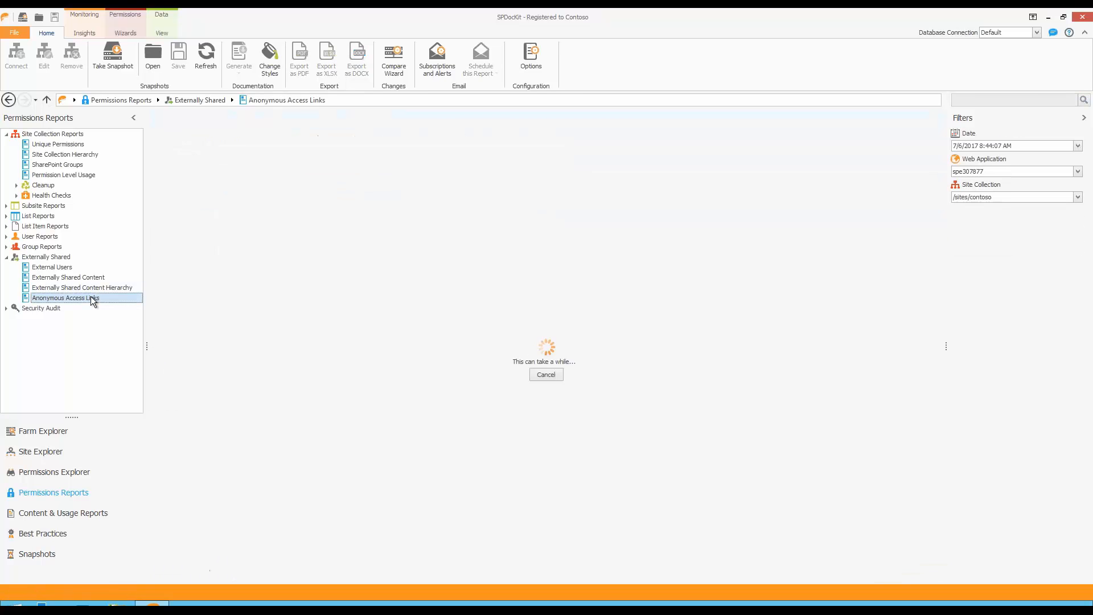
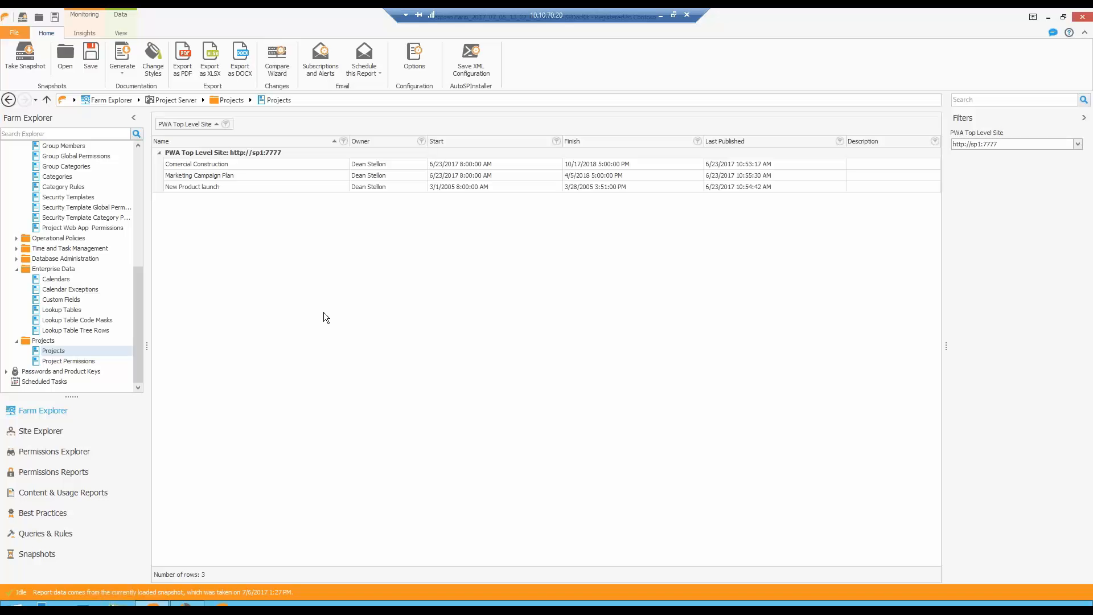
# Run a Servers comparison of the Servers subtype, using the 7/6/2017 1:27 PM Contoso Farm snapshot as both source and target.
pyautogui.click(280, 66)
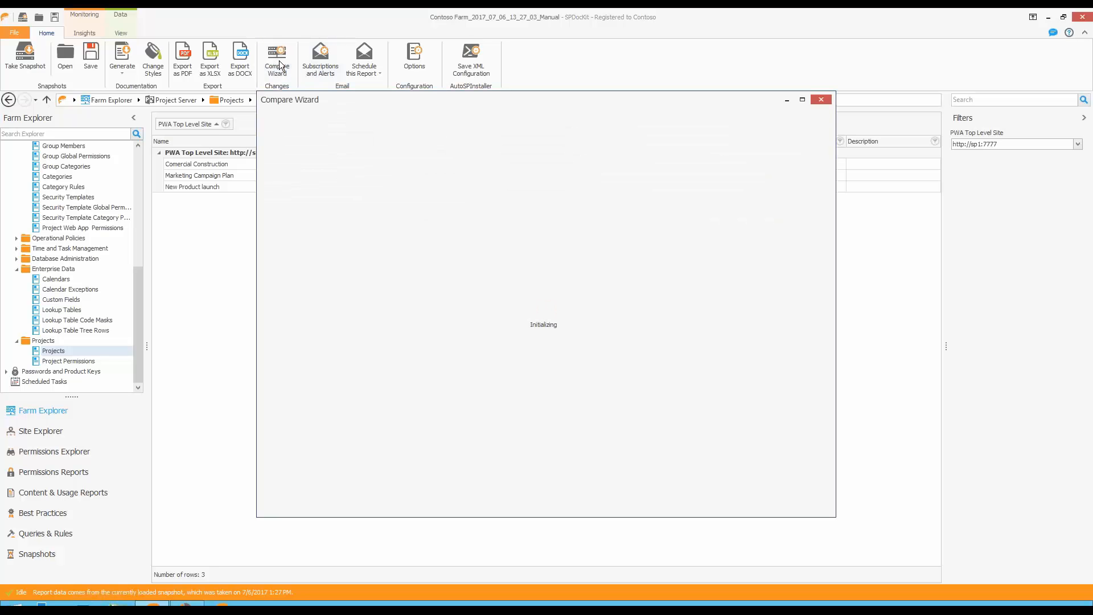
pyautogui.click(606, 267)
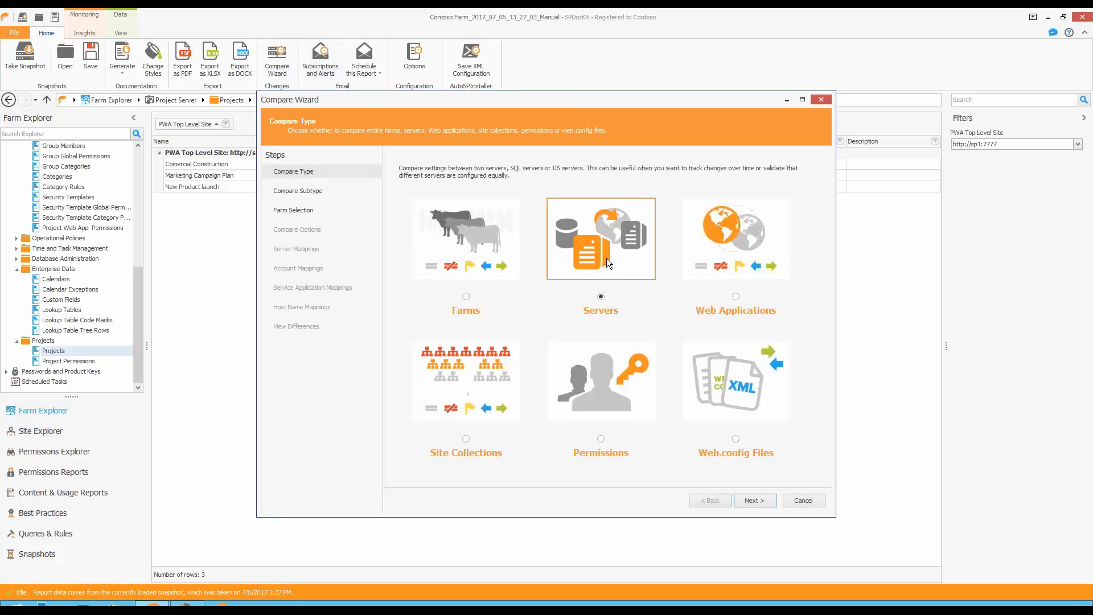
pyautogui.doubleClick(606, 258)
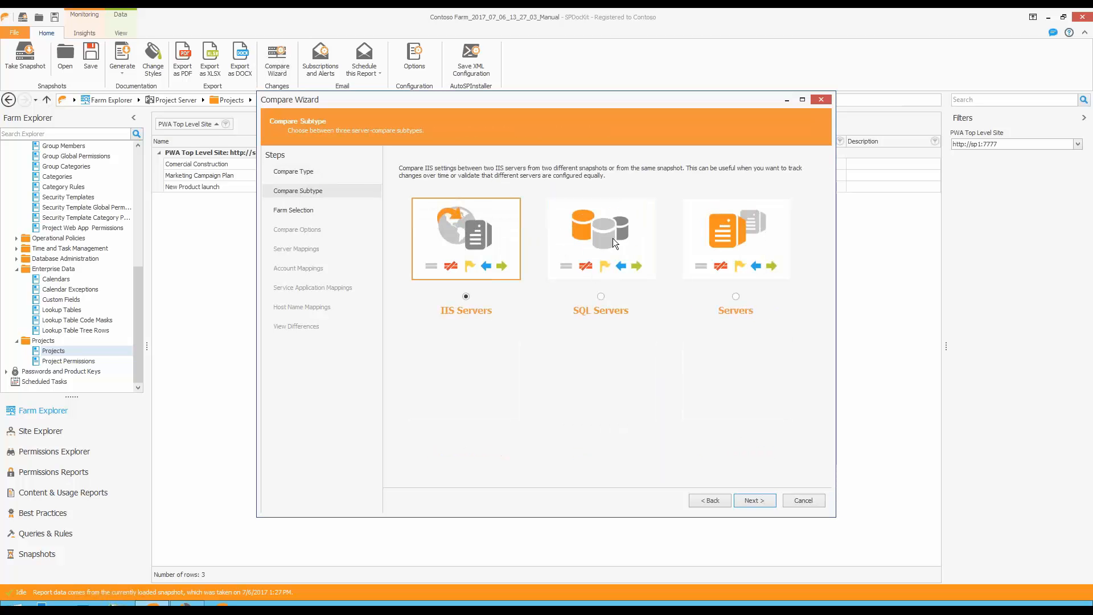
pyautogui.click(747, 241)
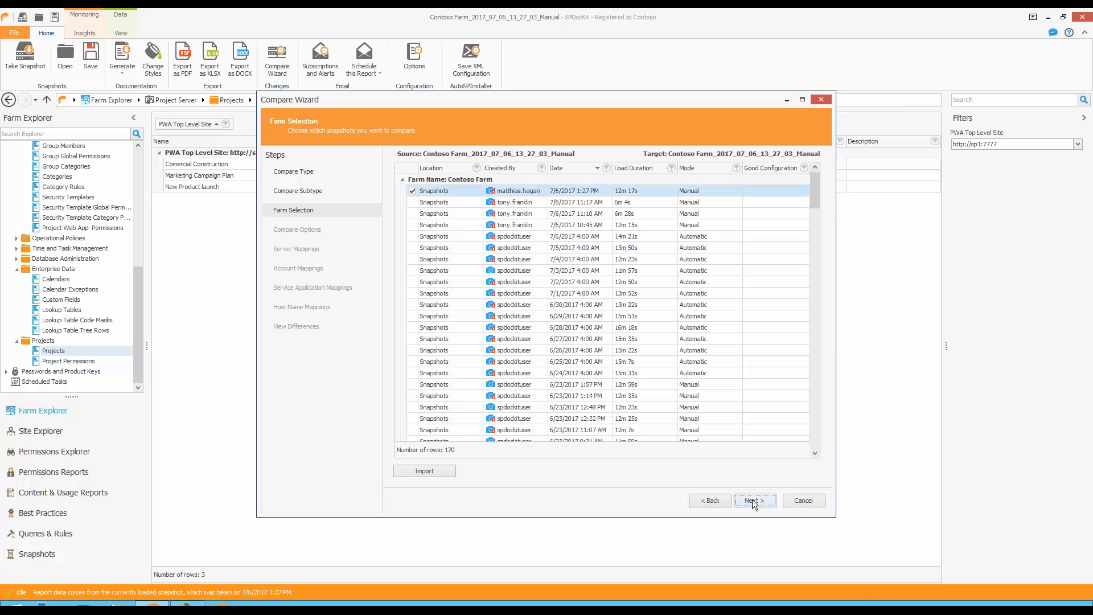
pyautogui.click(752, 500)
pyautogui.click(753, 499)
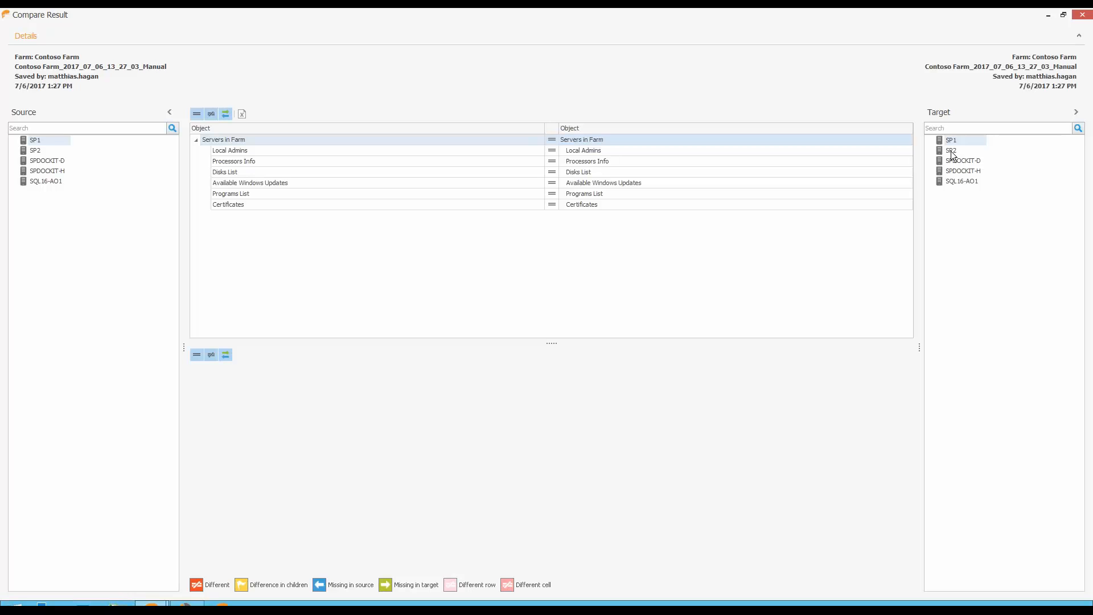
# Compare source server SP1 with target SP2, examine their Local Admins differences, and close the comparison and its wizard.
pyautogui.click(950, 151)
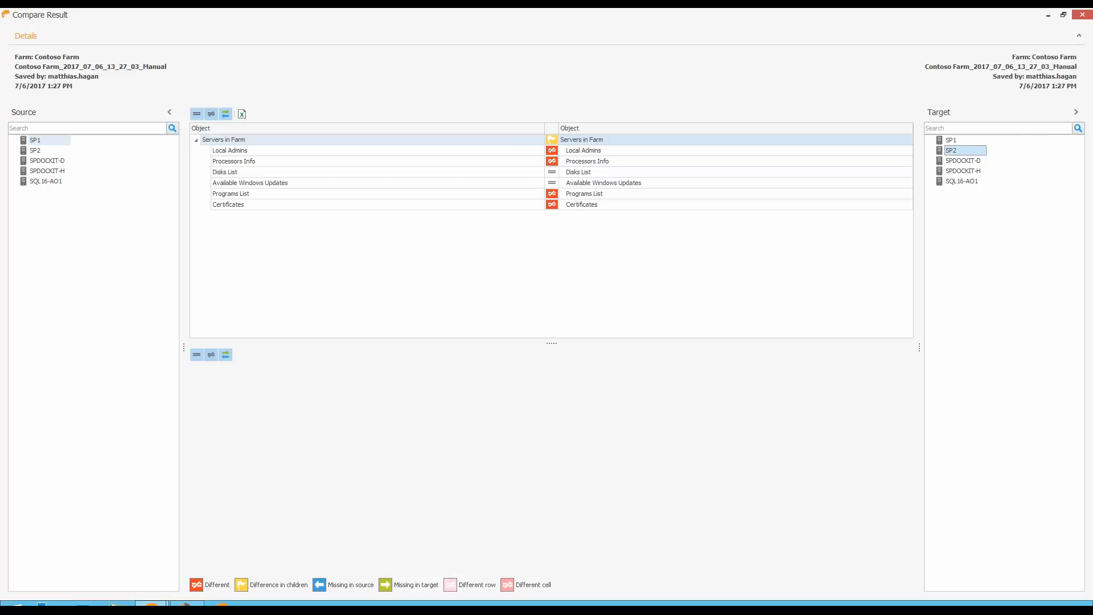
pyautogui.click(589, 151)
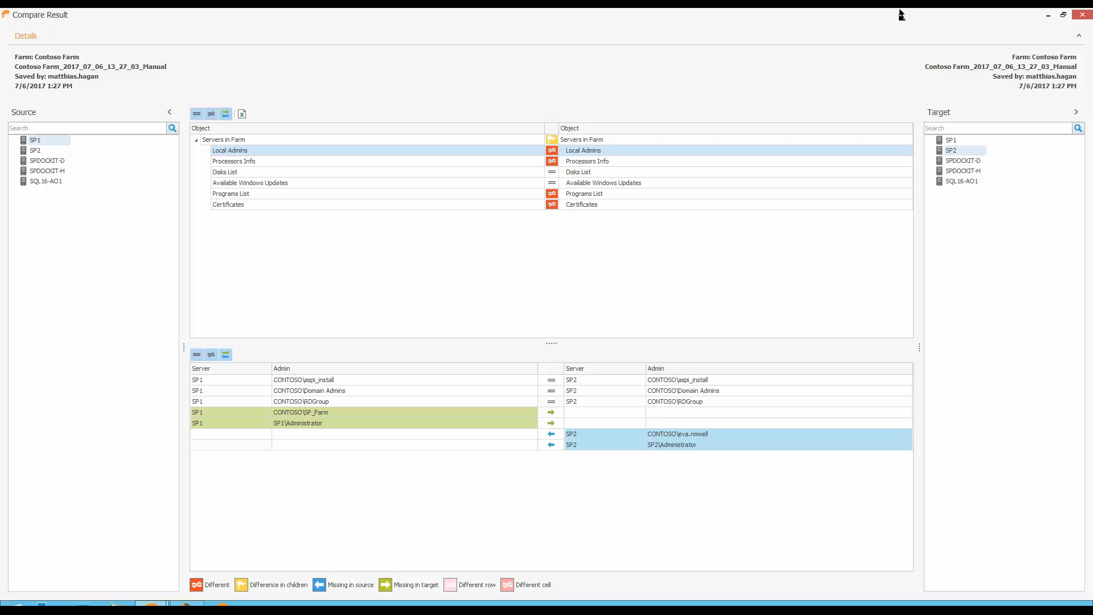
pyautogui.click(1081, 16)
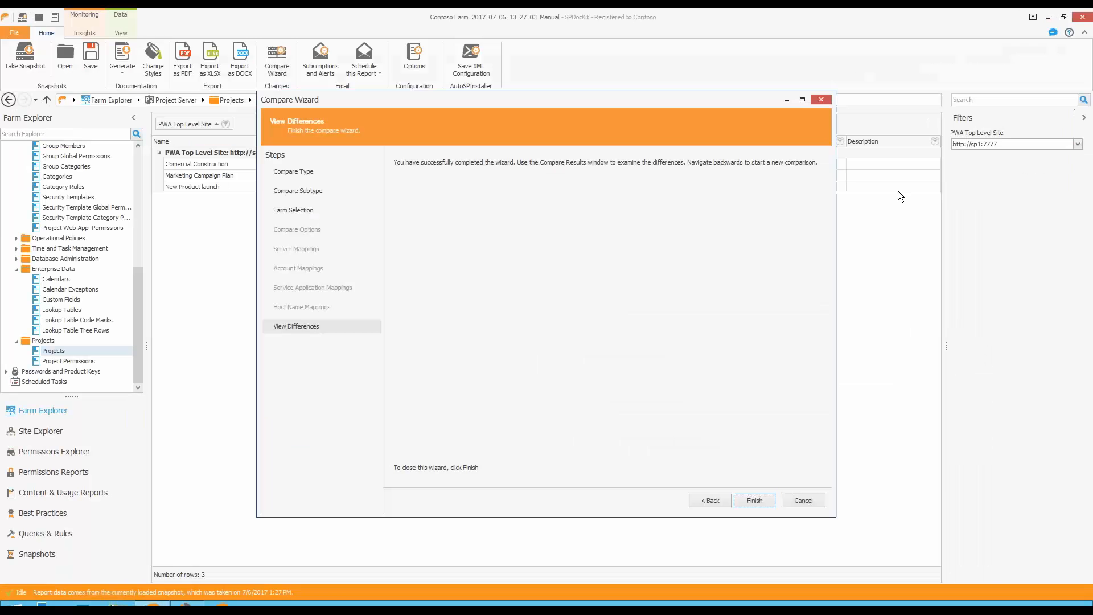
pyautogui.click(765, 500)
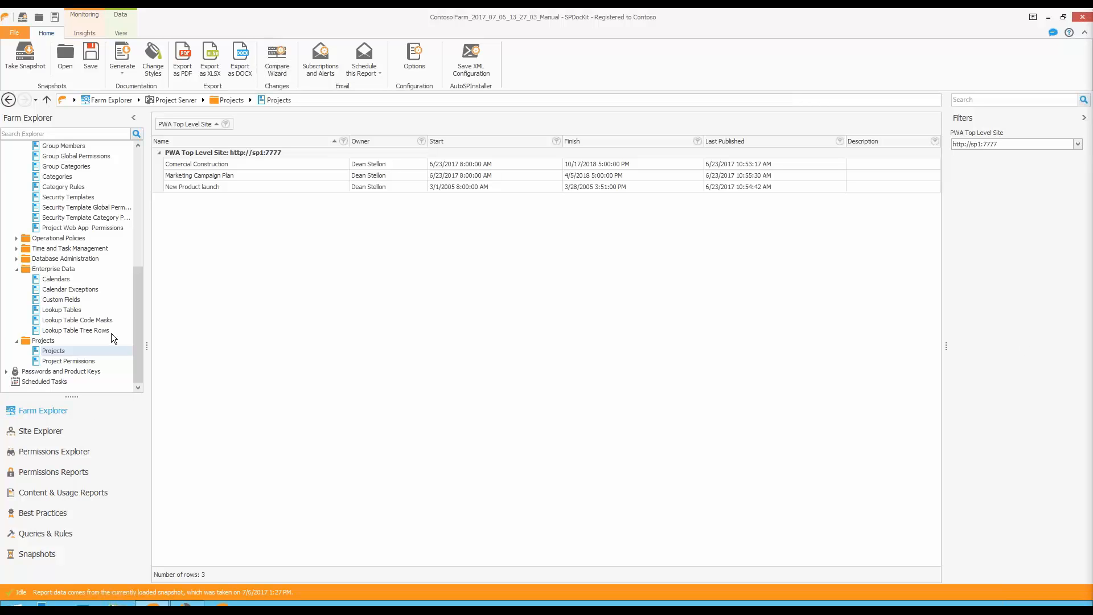
# View the Permission Level Usage site collection report and examine whether the Design and Edit levels are used in MySite Host.
pyautogui.click(71, 474)
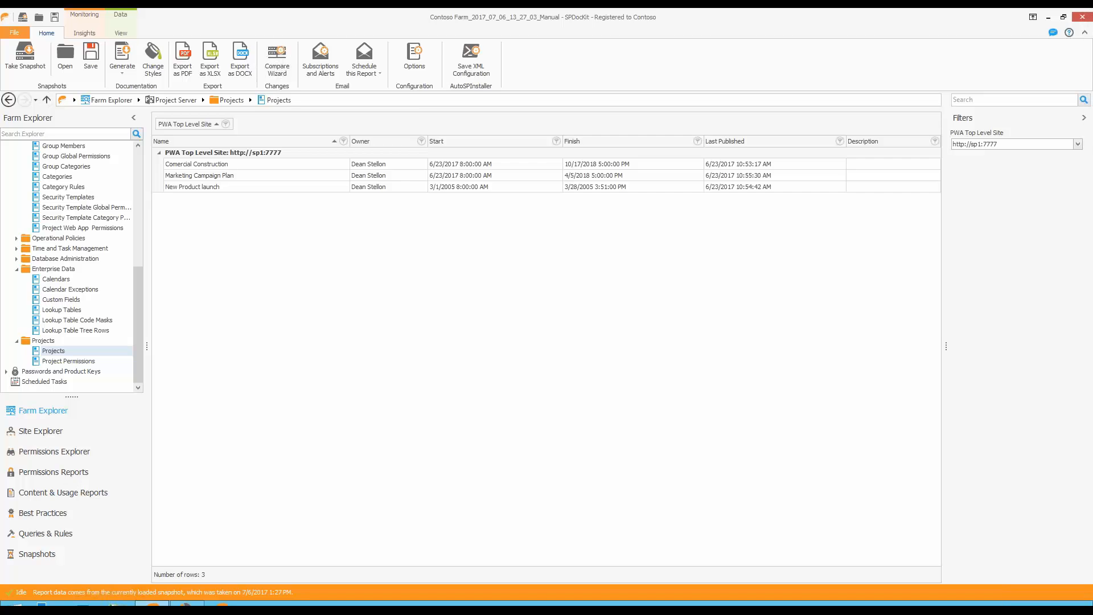
pyautogui.click(85, 174)
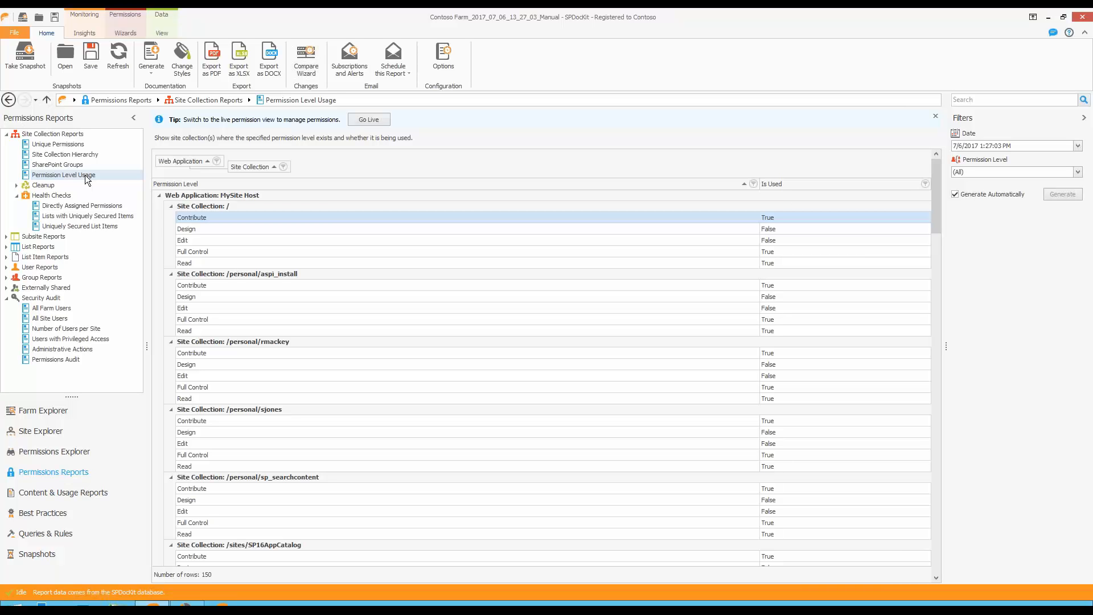
pyautogui.click(785, 231)
pyautogui.click(779, 238)
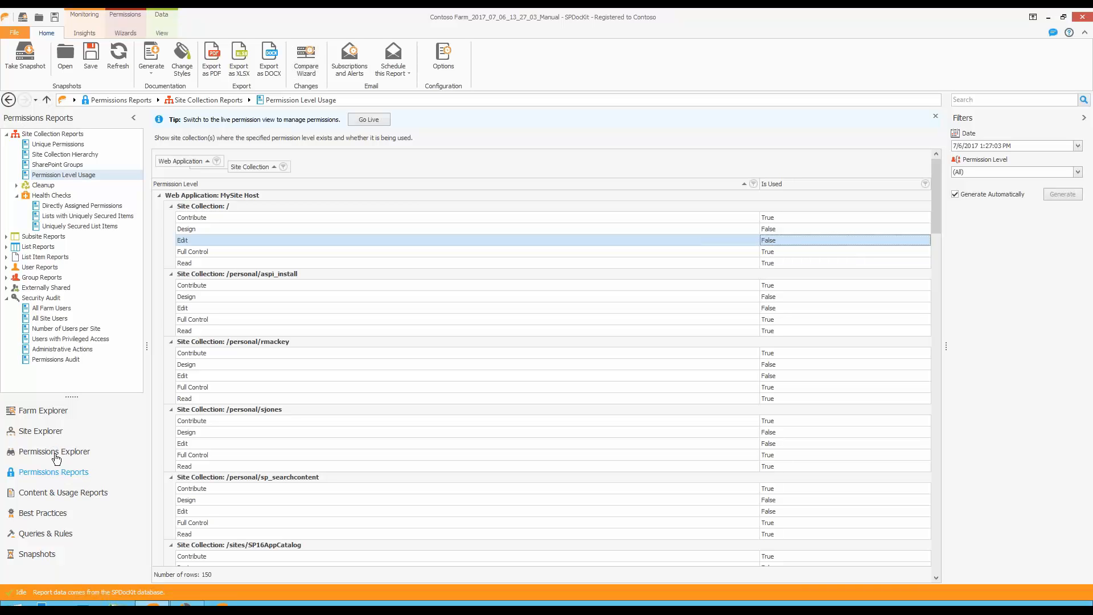
# View the SQL Database Permissions report in the farm documentation to examine users, mapped logins and roles per database.
pyautogui.click(54, 415)
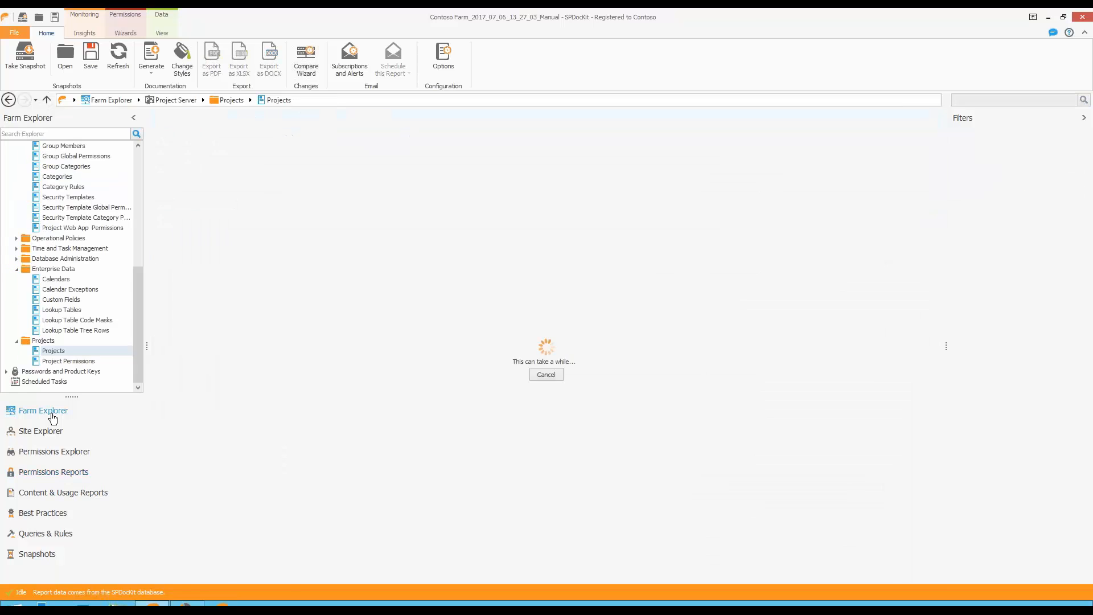
pyautogui.scroll(8, 68, 324)
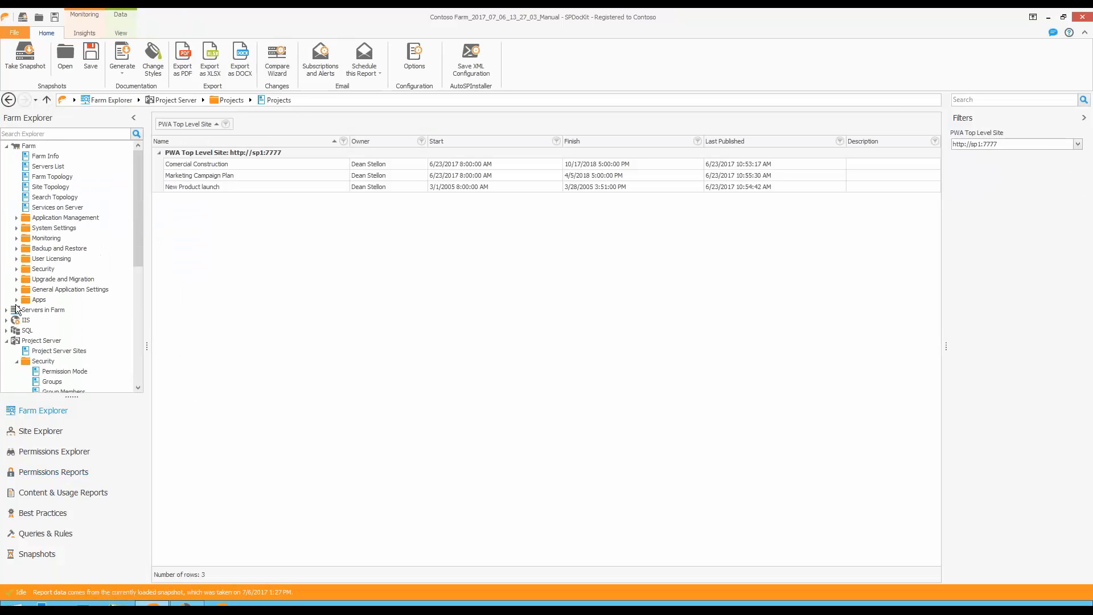
pyautogui.click(25, 340)
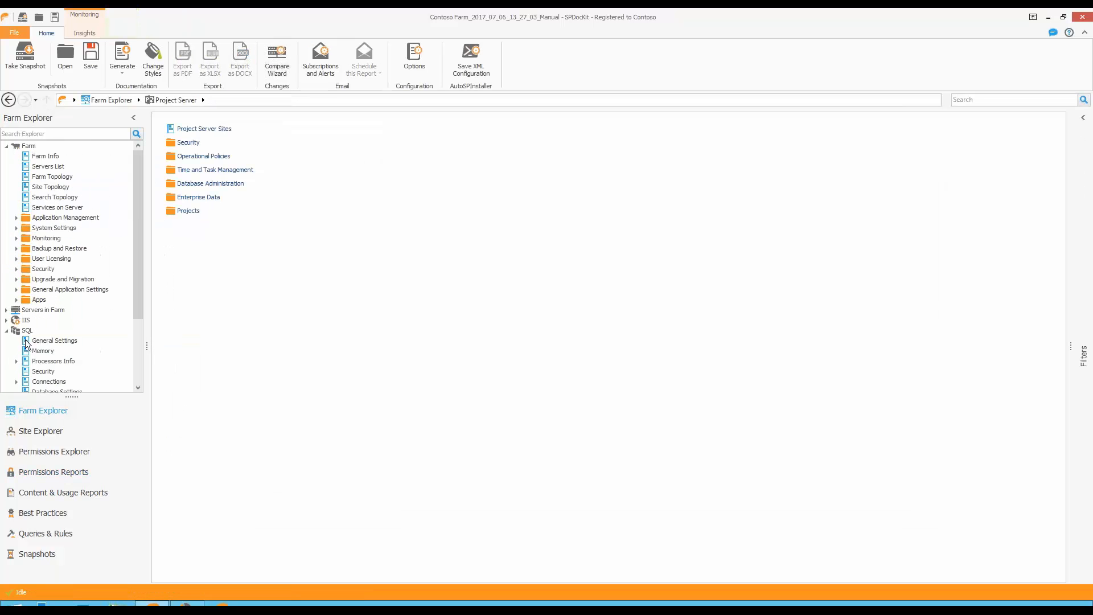
pyautogui.click(66, 351)
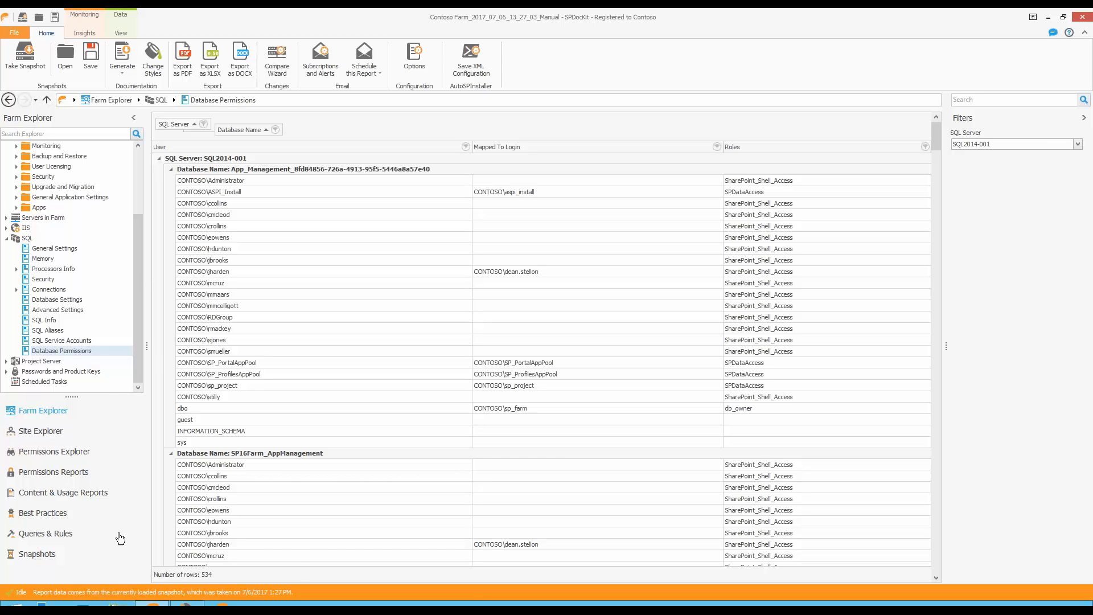
# Go to the best practice path \Best Practices\Updates\SharePoint\Farm in Trial and check the farm's In Trial status.
pyautogui.click(76, 514)
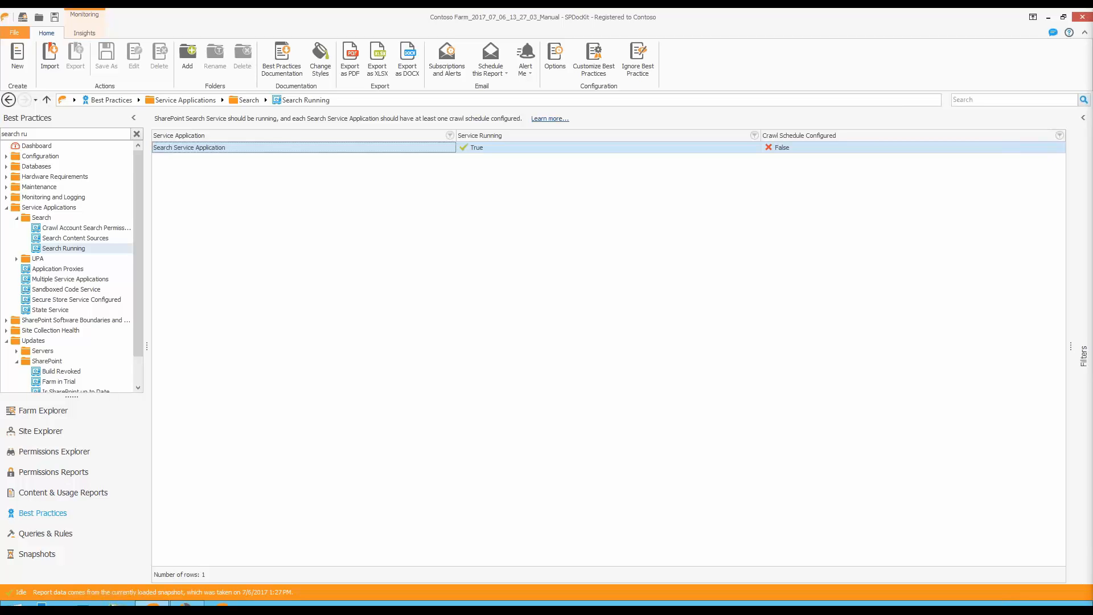
pyautogui.click(362, 100)
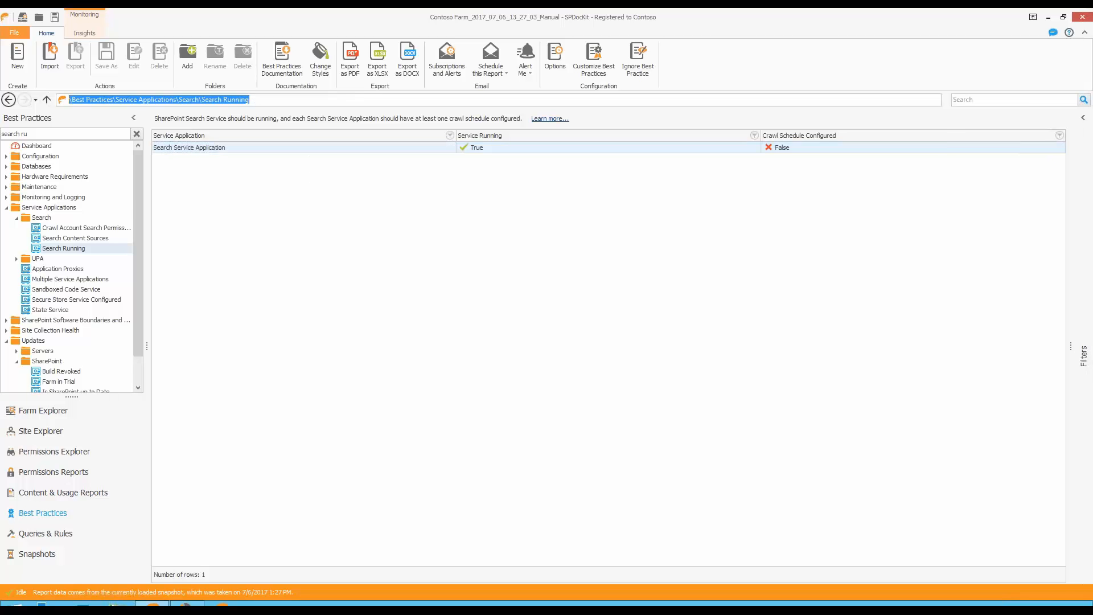
pyautogui.write('\\Best Practices\\Updates\\SharePoint\\Farm in Trial')
pyautogui.press('Return')
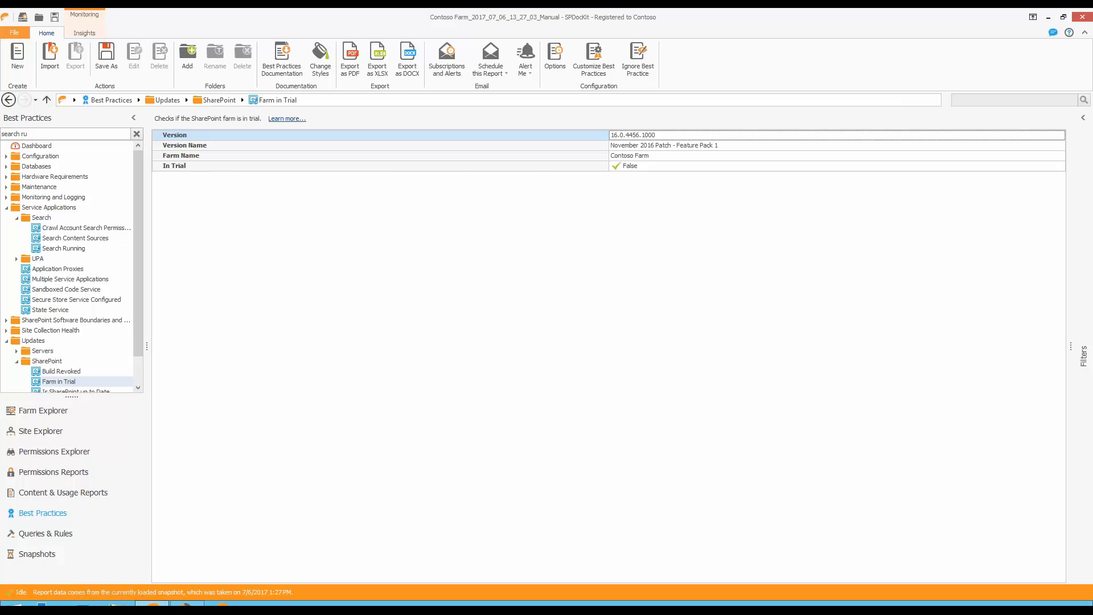
pyautogui.click(653, 166)
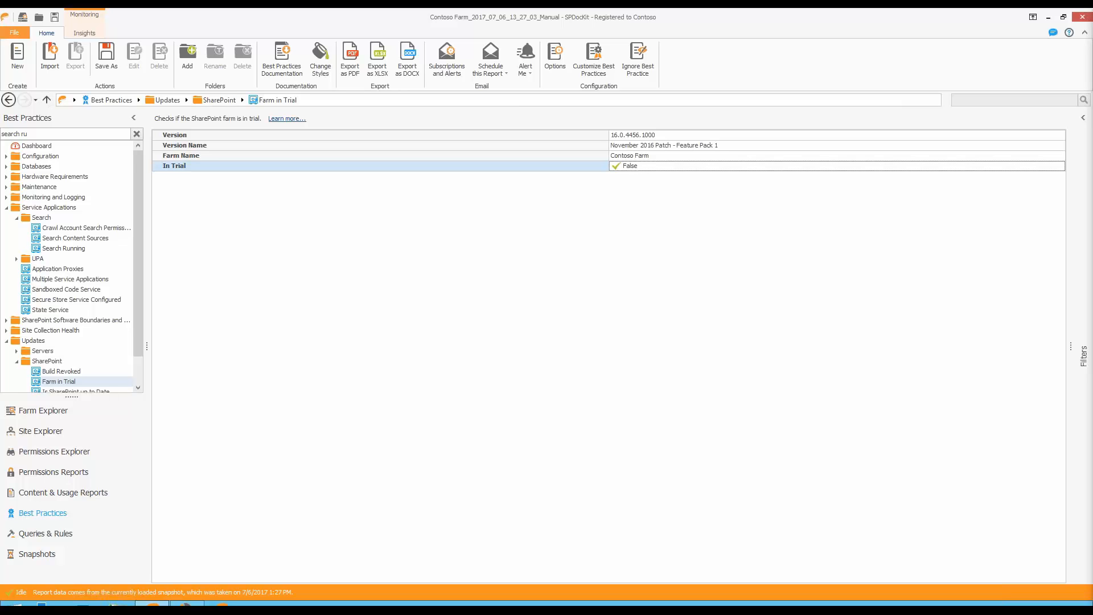
# Go to the path \Best Practices\Service Applications\Search\Search Running and check the search service and crawl schedule status.
pyautogui.click(514, 98)
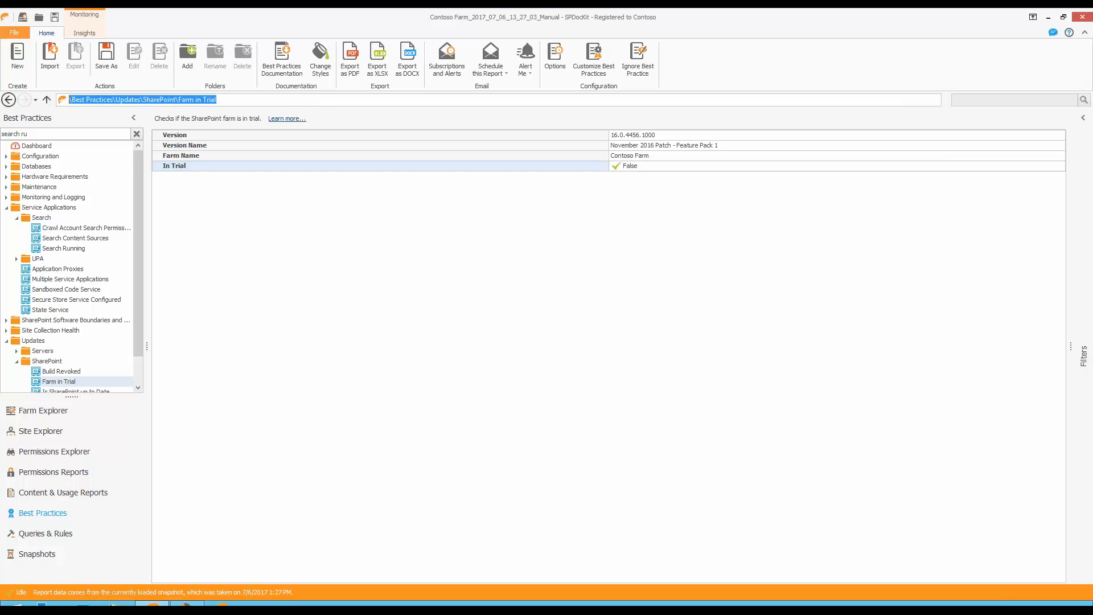
pyautogui.write('\\Best Practices\\Service Applications\\Search\\Search Running')
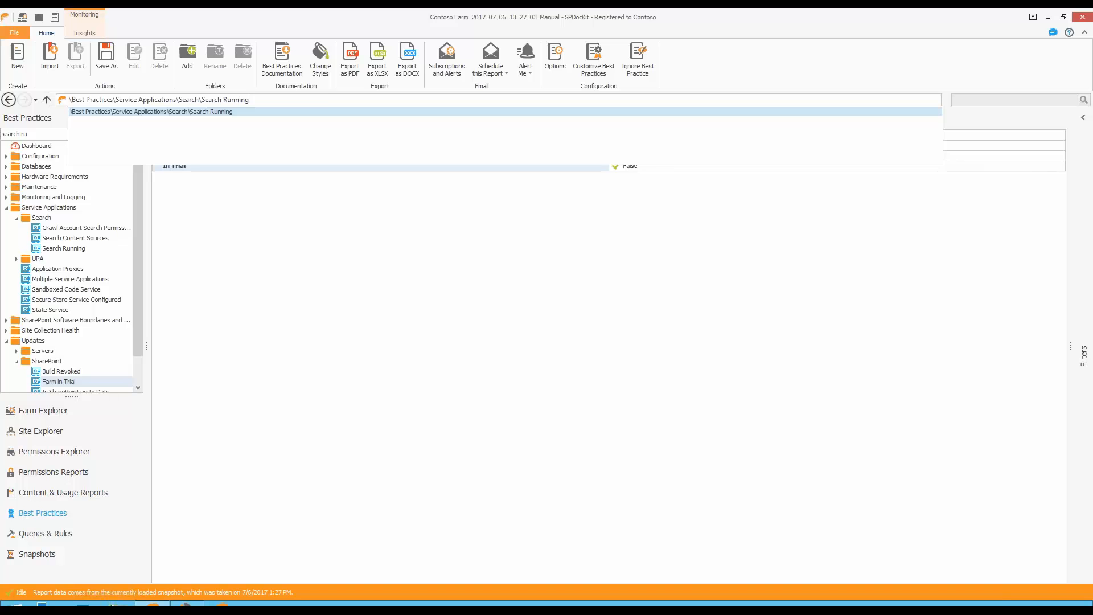
pyautogui.press('Return')
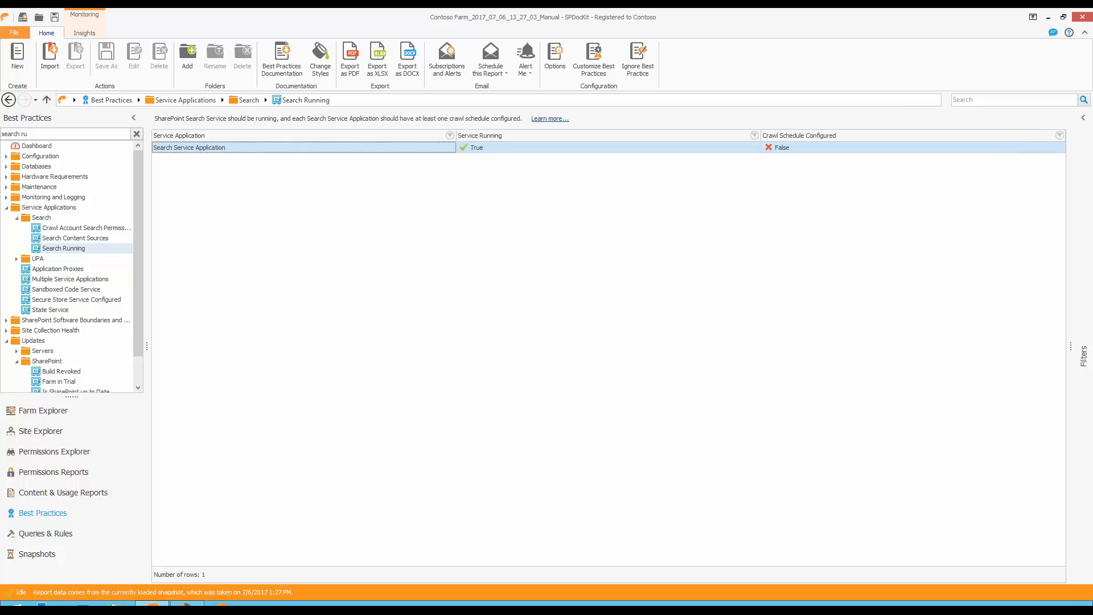
pyautogui.moveTo(674, 11)
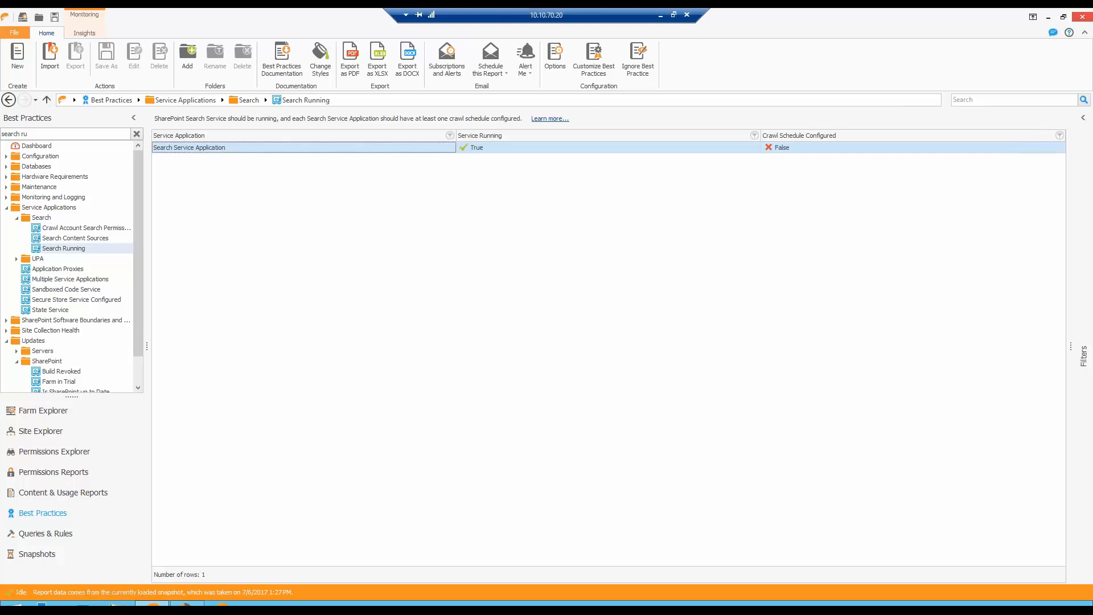
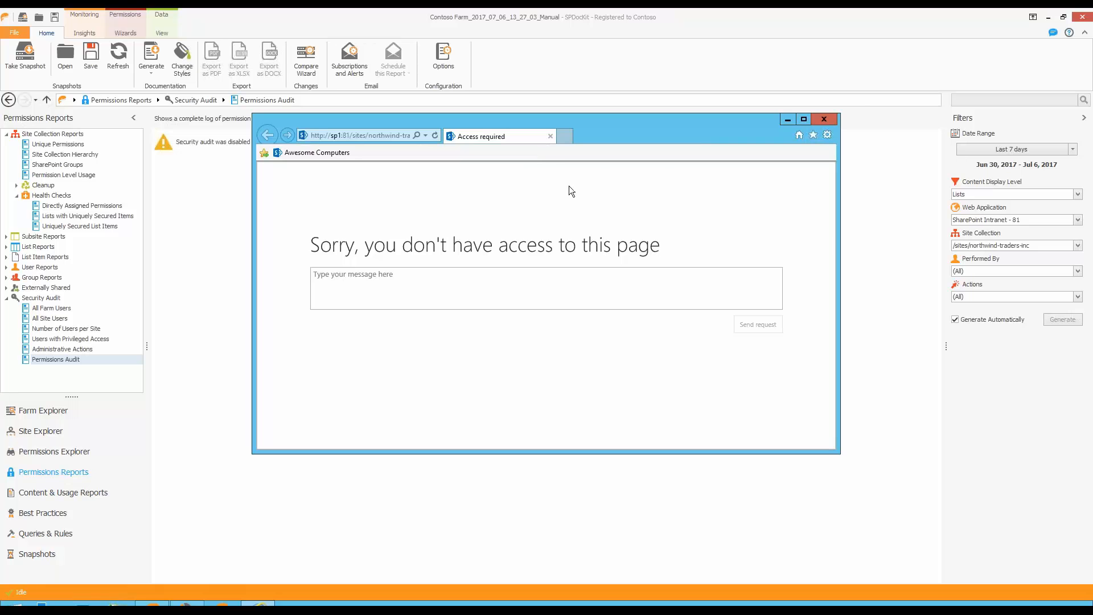
# Close the denied page and open the /sites/blue-yonder-airlines site collection in SharePoint from the Permissions Explorer.
pyautogui.click(823, 119)
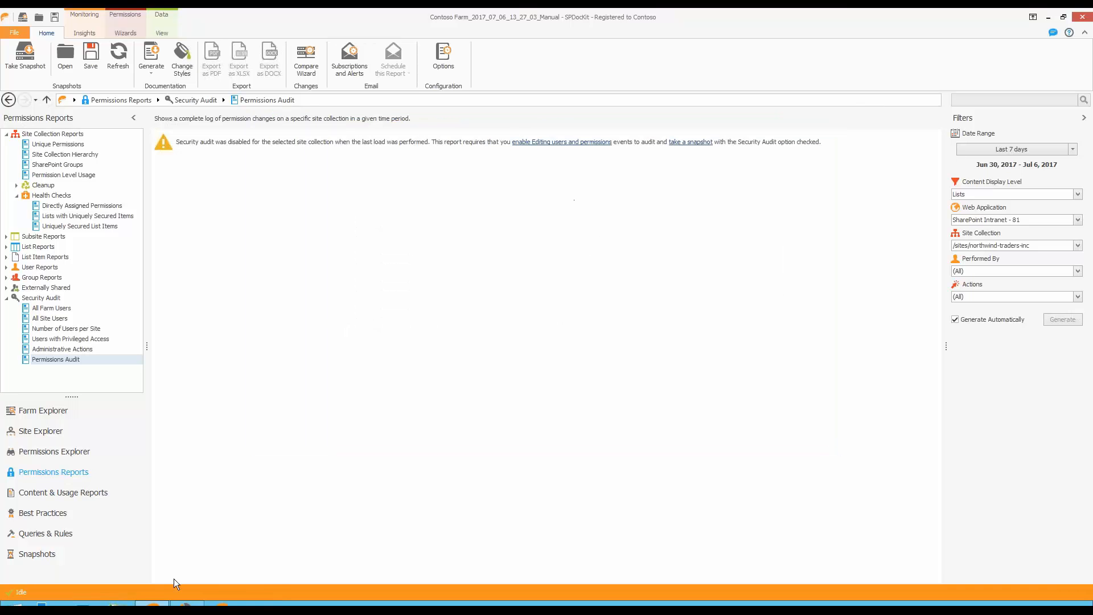
pyautogui.click(56, 452)
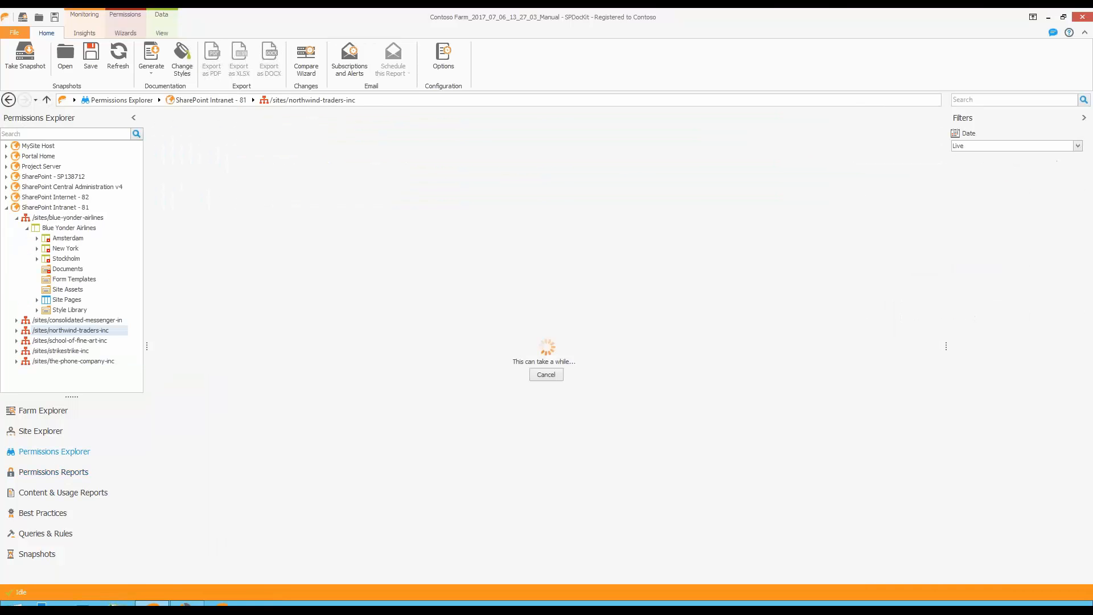
pyautogui.click(81, 219)
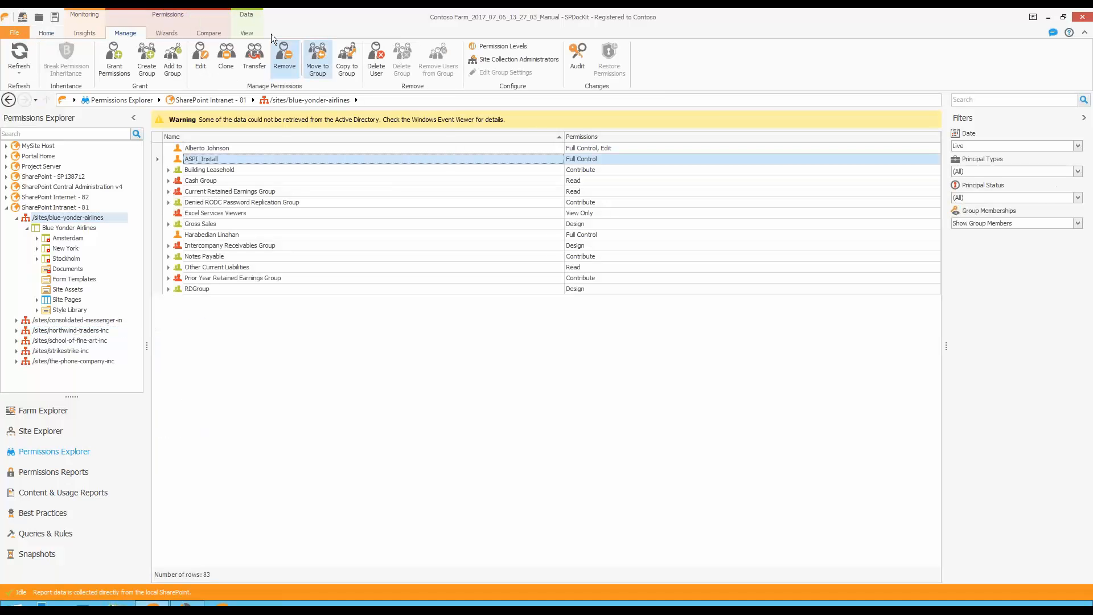
pyautogui.click(251, 33)
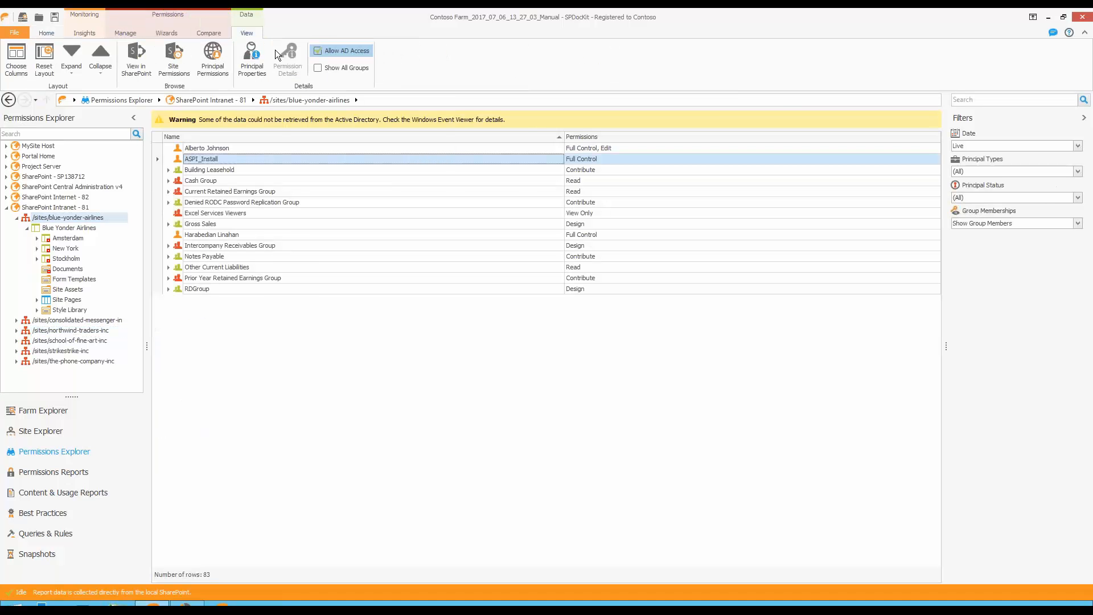
pyautogui.click(135, 59)
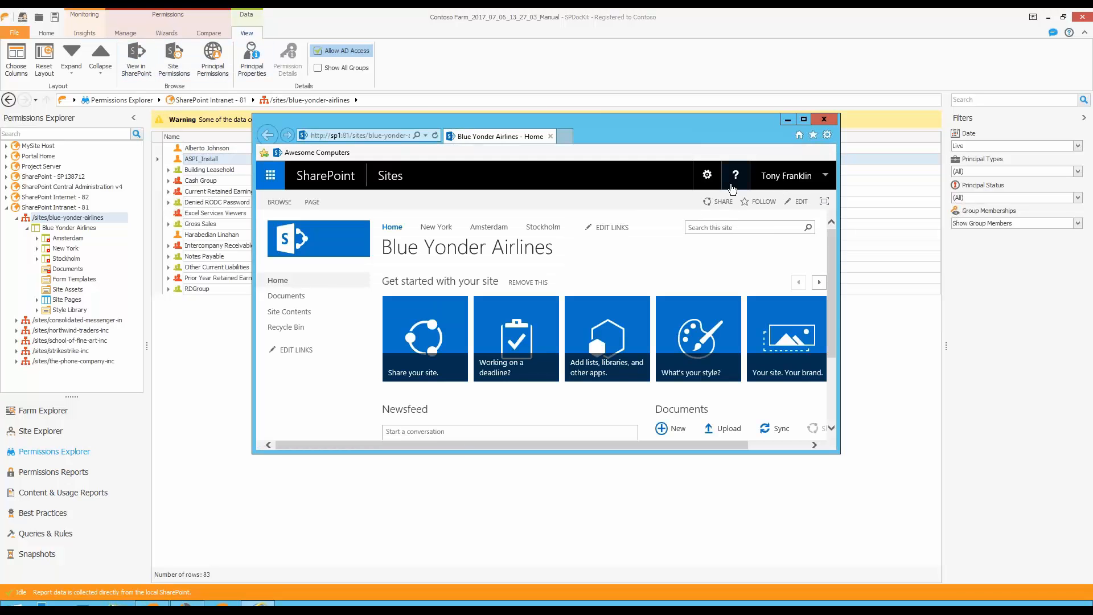
# Go to the Blue Yonder Airlines site settings and view the site collection audit settings for editing users and permissions.
pyautogui.click(707, 176)
pyautogui.click(660, 337)
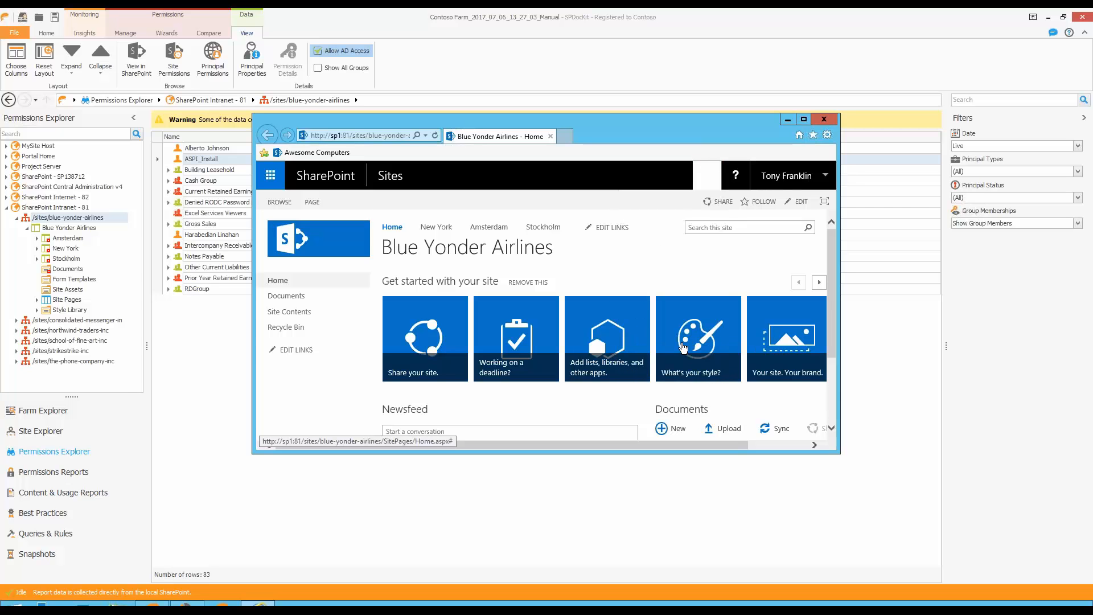
pyautogui.click(803, 118)
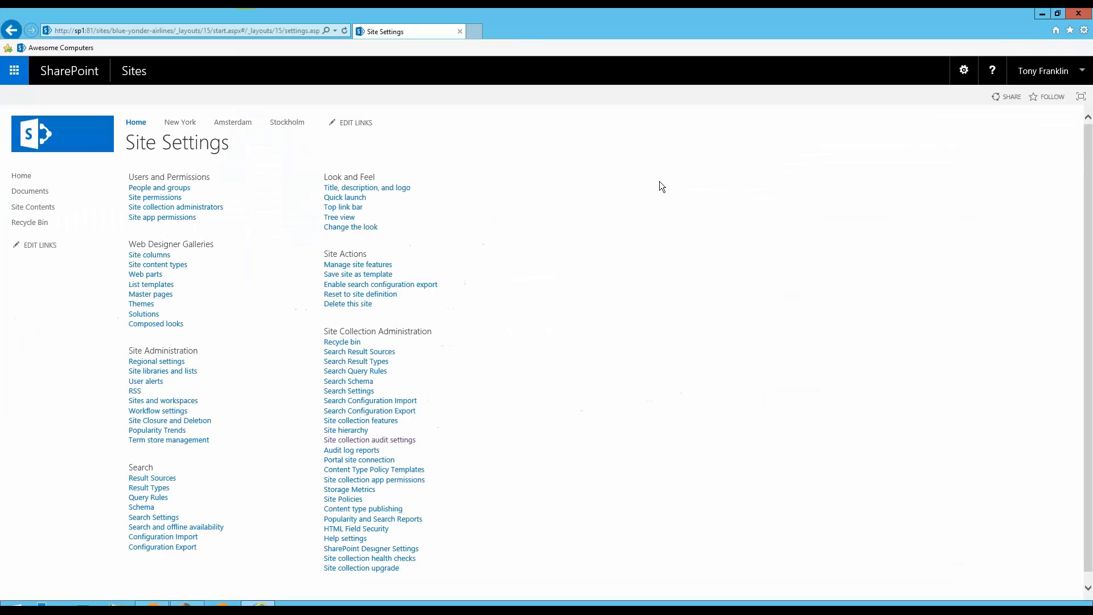
pyautogui.click(401, 441)
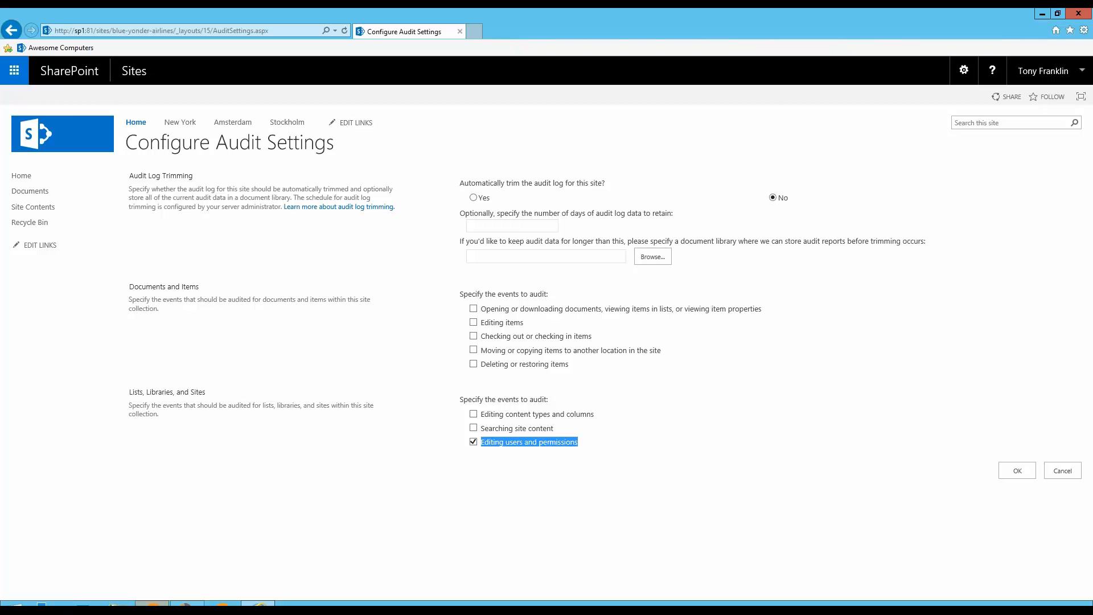
# Switch to SPDocKit Insights and view Contoso Farm's performance monitoring configuration and the SPDOCKIT-ECS agent's data collection settings.
pyautogui.click(186, 606)
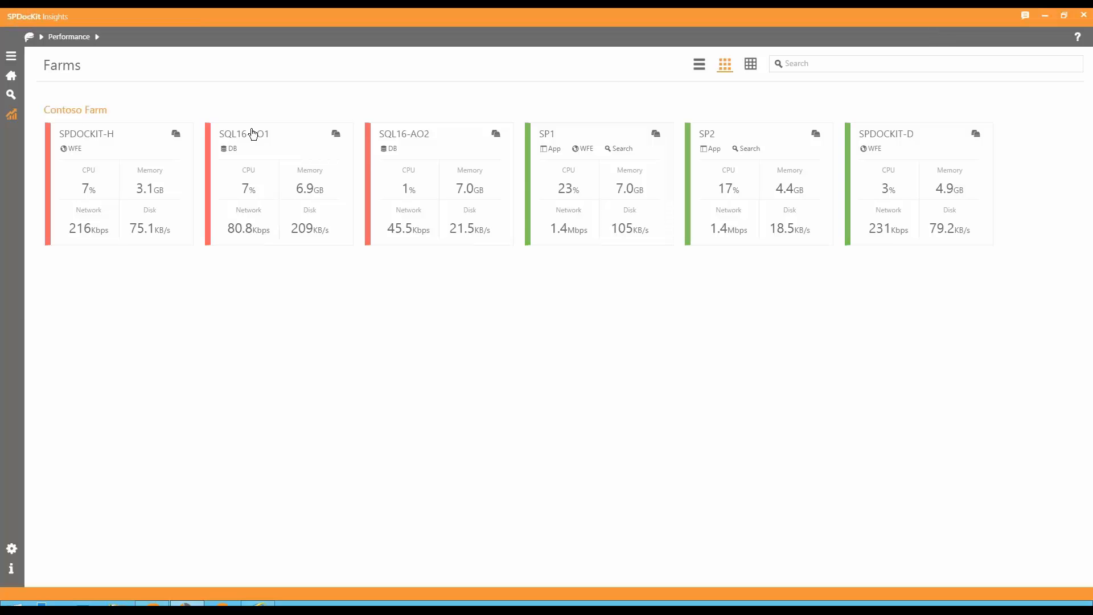
pyautogui.click(11, 557)
pyautogui.click(327, 344)
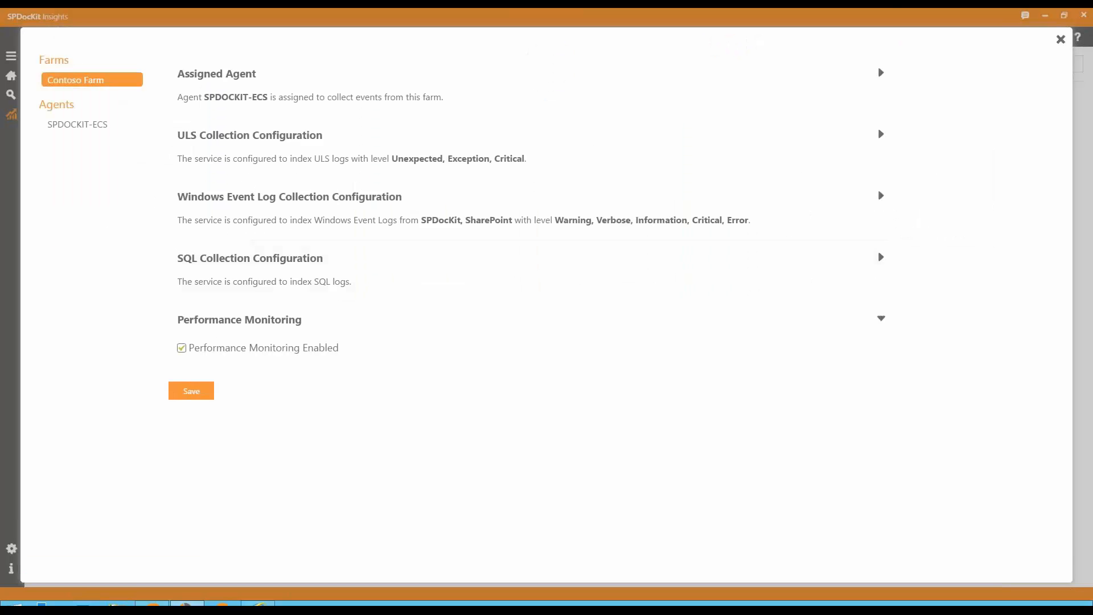
pyautogui.click(83, 125)
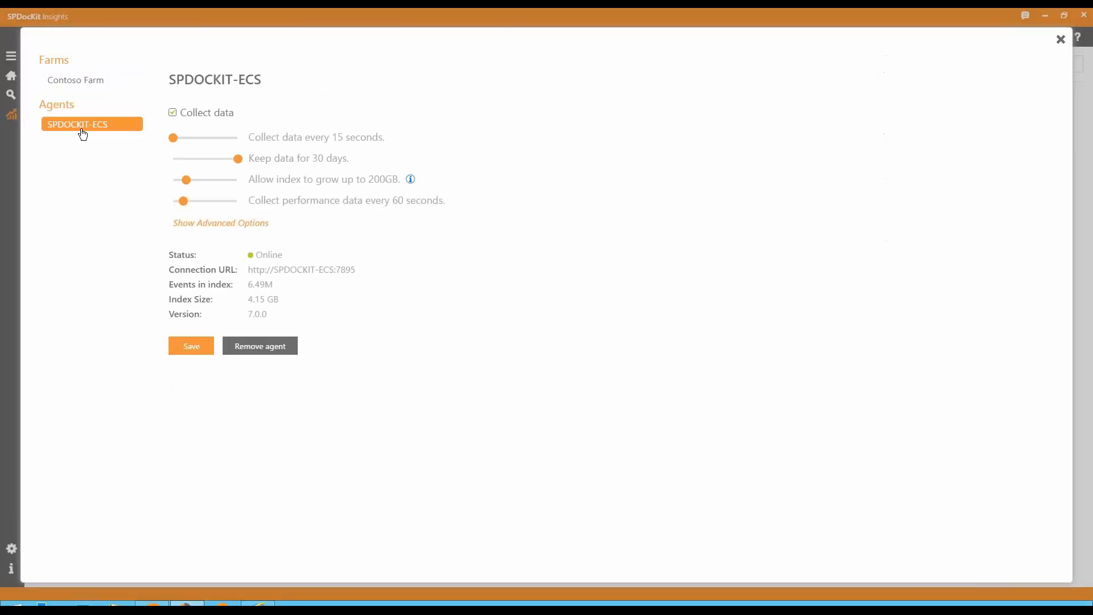